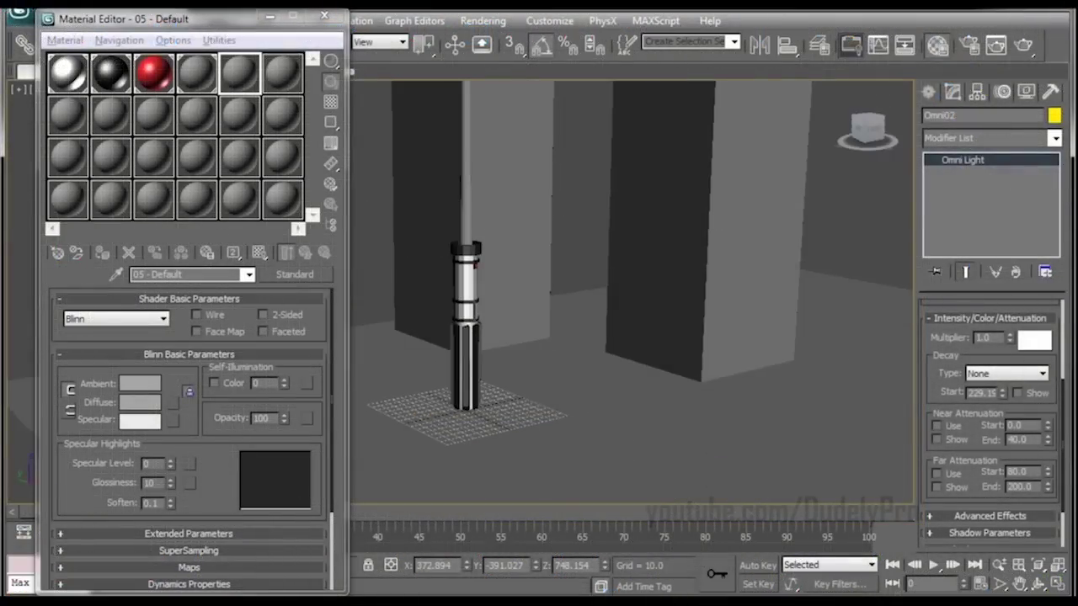
Preview the finished green lightsaber render, then reset to a new empty scene.
click(1023, 45)
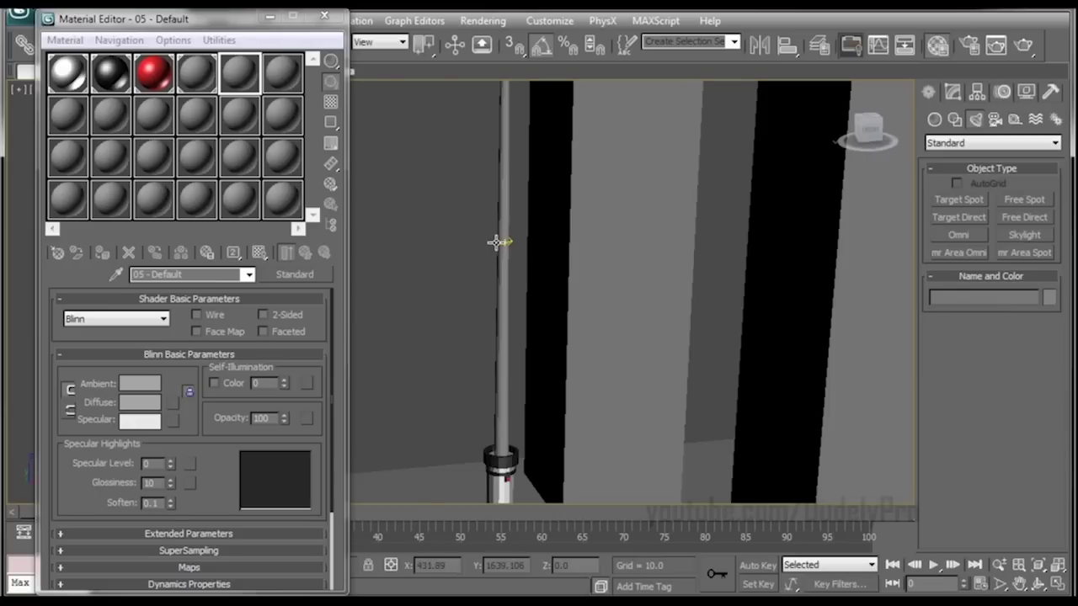
click(498, 241)
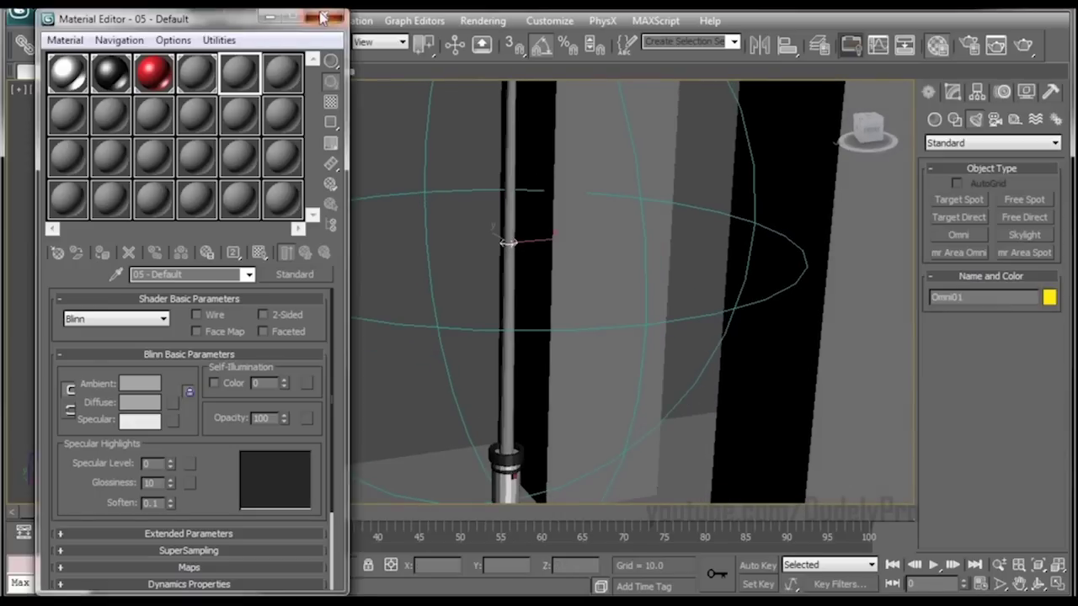
click(25, 44)
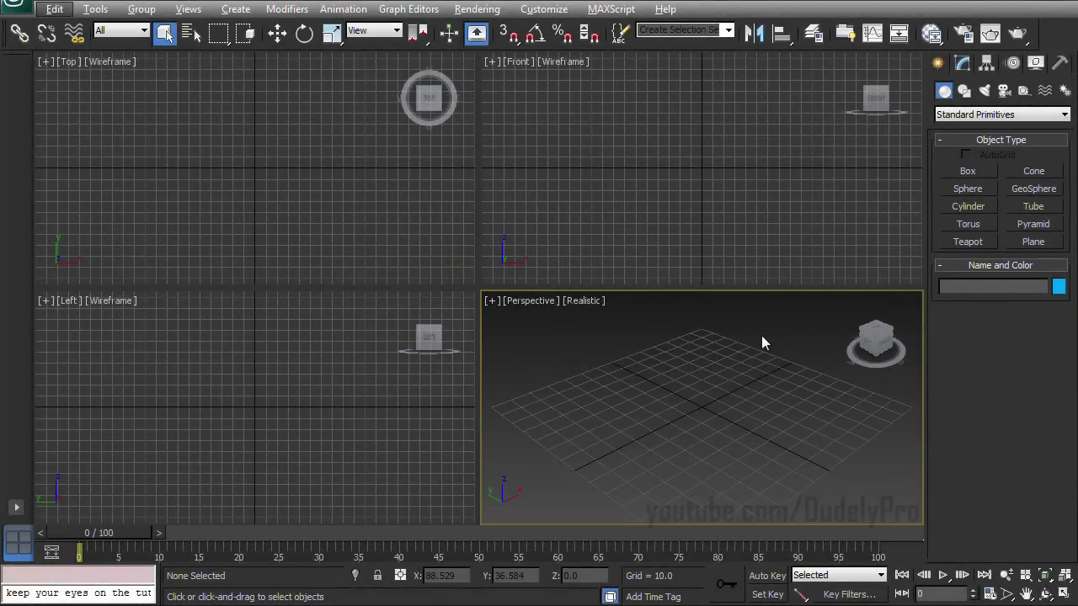
Maximize the Perspective view and draw a sphere at the grid centre.
key(alt+w)
mouse_move(771, 314)
alt+middle_down()
mouse_move(698, 274)
mouse_move(695, 364)
alt+middle_up()
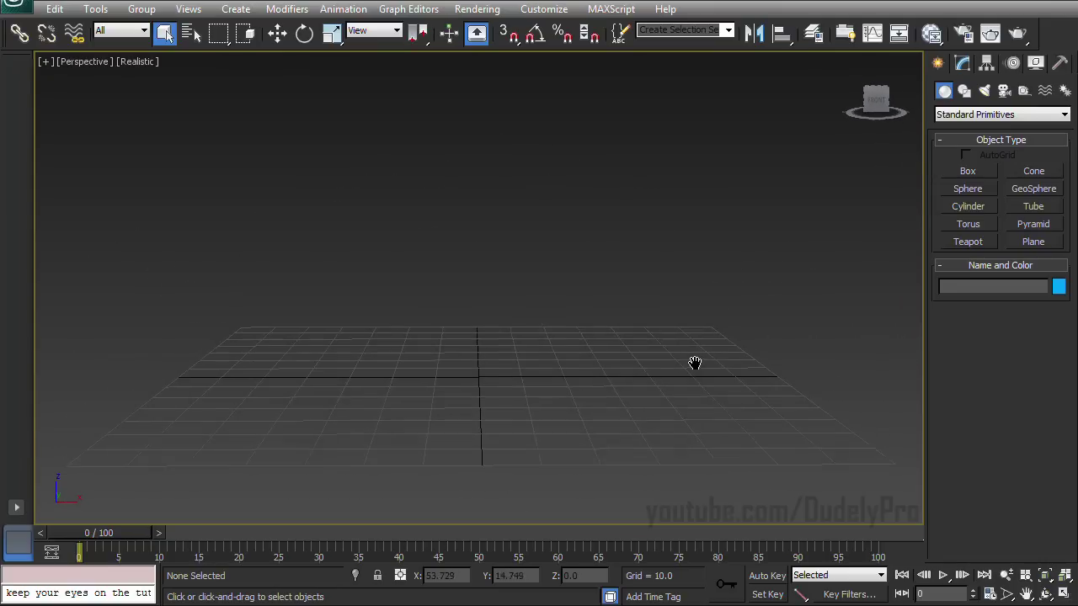
click(975, 190)
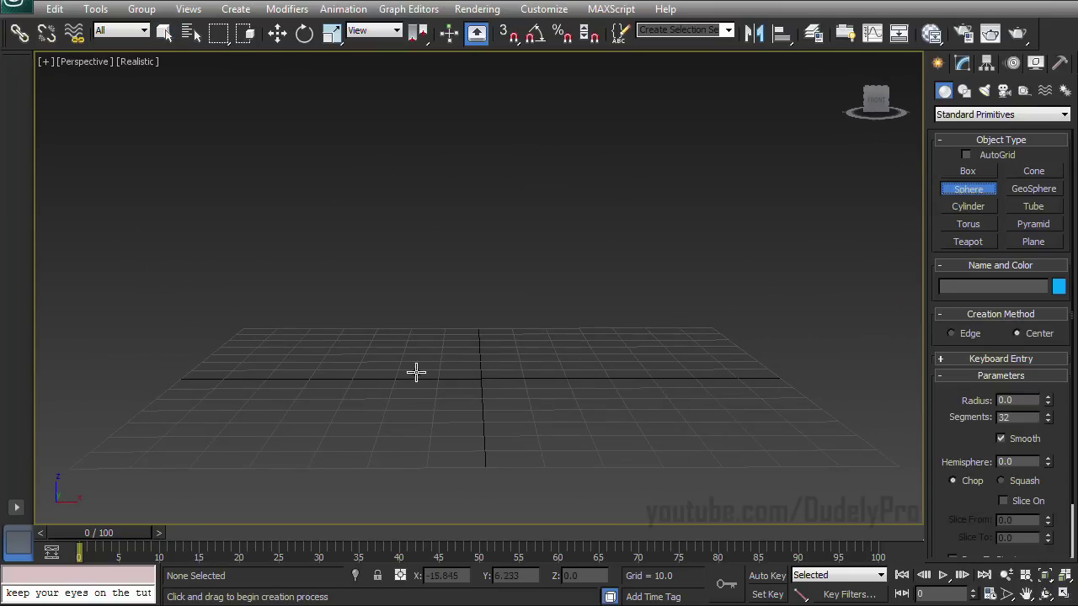
drag(416, 373, 512, 385)
middle_drag(580, 381, 586, 347)
Give the sphere 5 segments, radius 25 and Smooth turned off.
double_click(1006, 418)
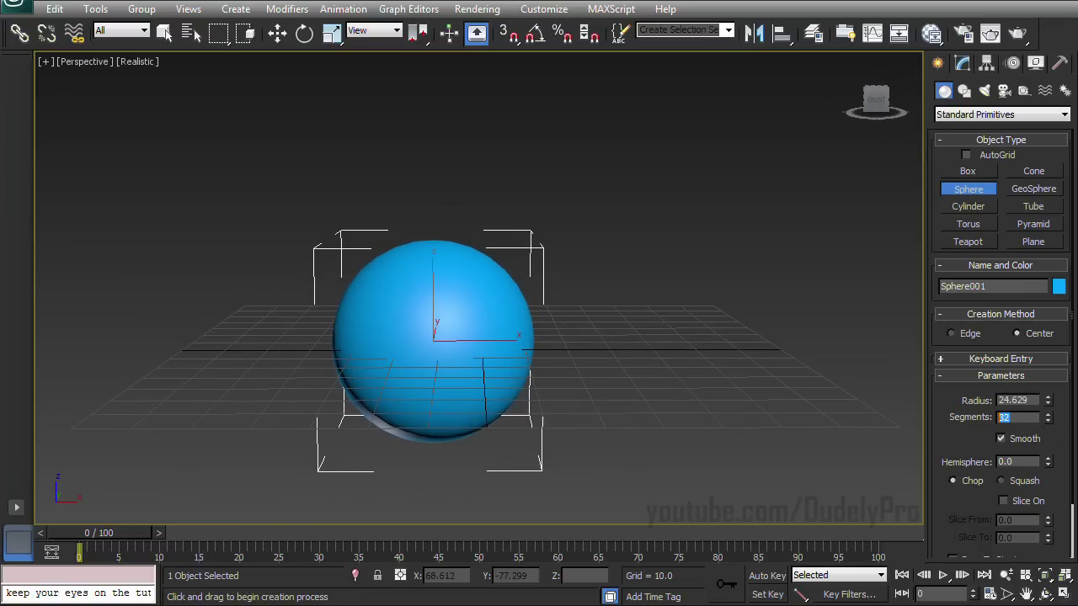
text(5)
key(Return)
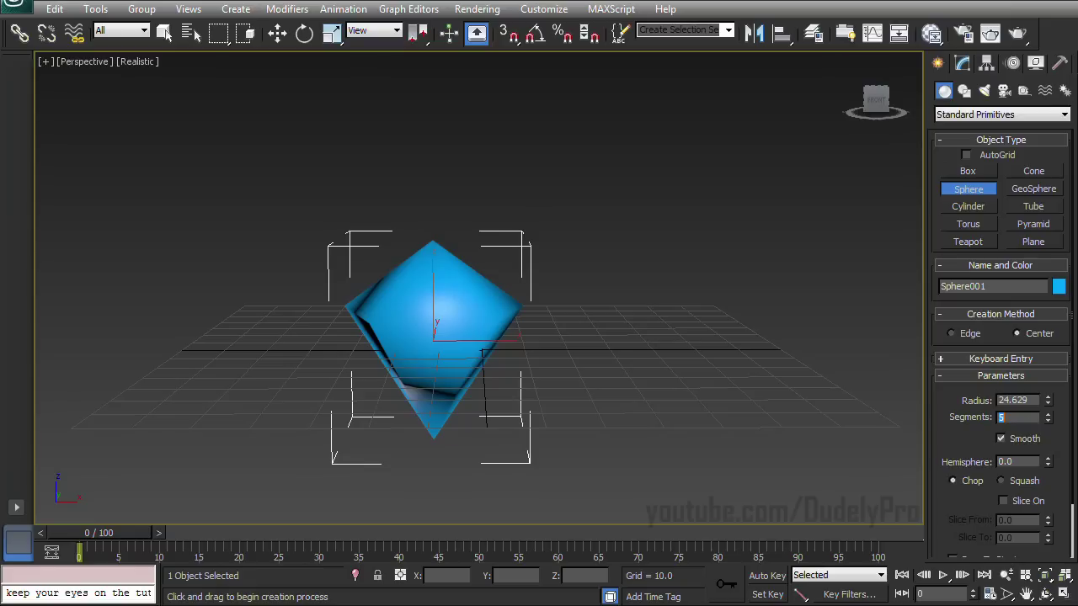
double_click(1019, 400)
text(25)
key(Return)
click(1003, 437)
mouse_move(753, 289)
alt+middle_down()
mouse_move(703, 309)
mouse_move(741, 303)
alt+middle_up()
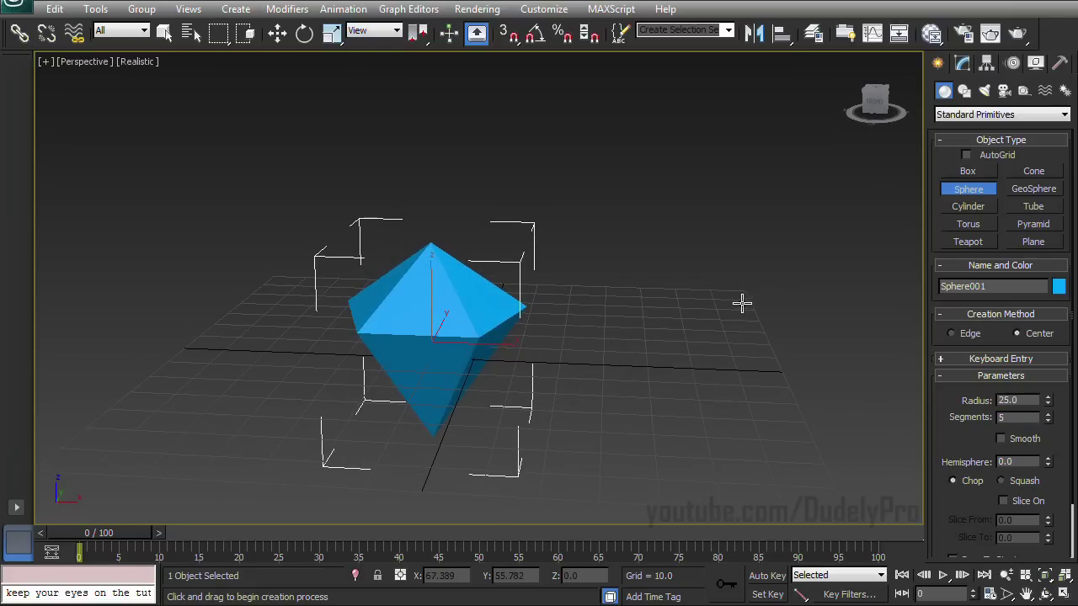
key(w)
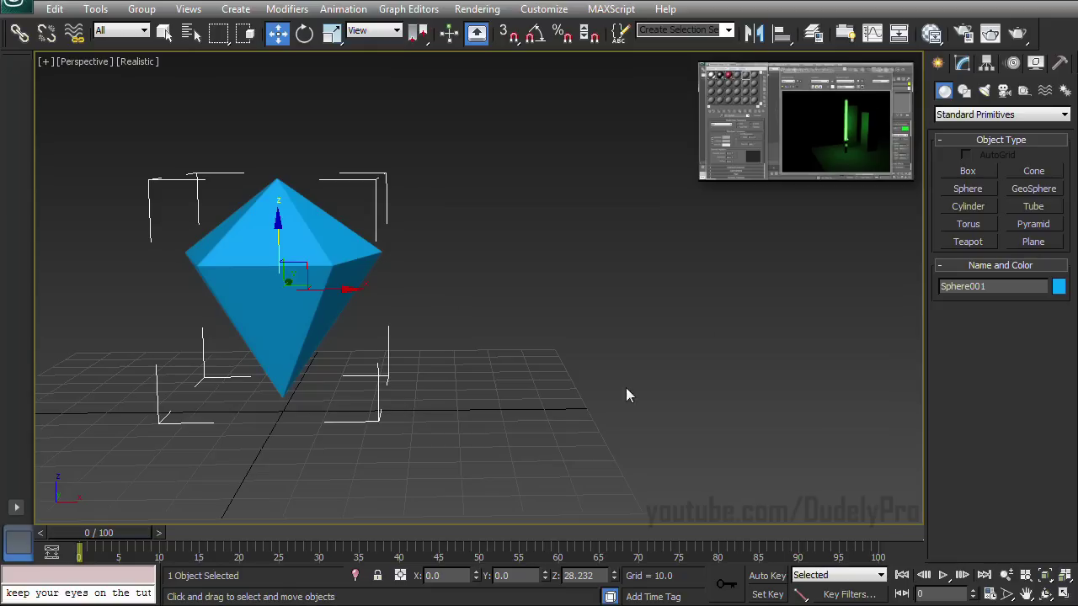
Create a Standard material in the Slate Material Editor with bright green ambient/diffuse colour.
click(931, 33)
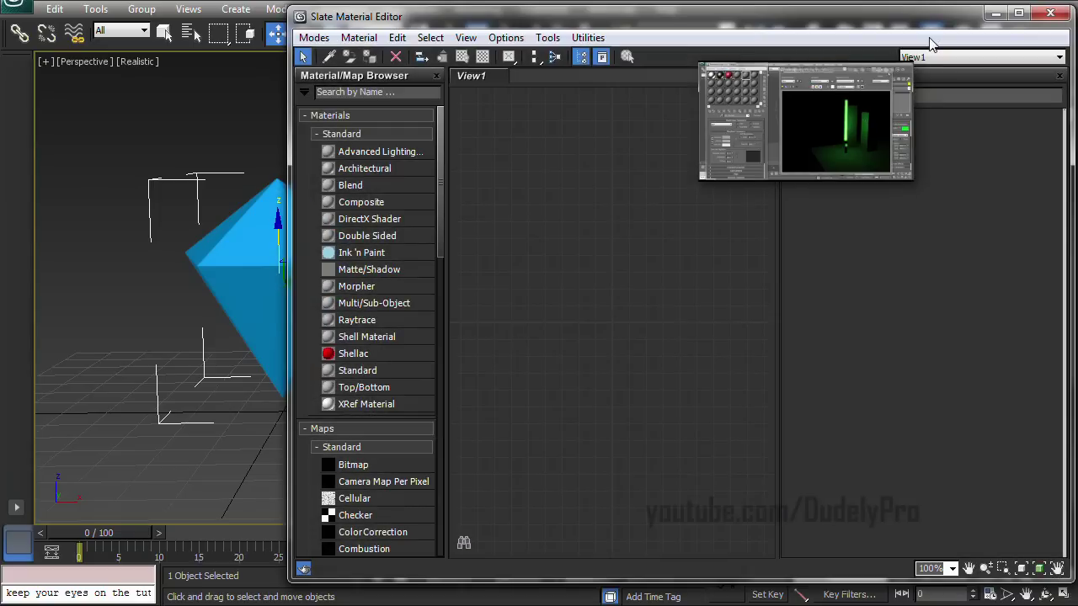
mouse_move(422, 369)
mouse_down()
mouse_move(496, 160)
mouse_move(537, 130)
mouse_up()
double_click(533, 128)
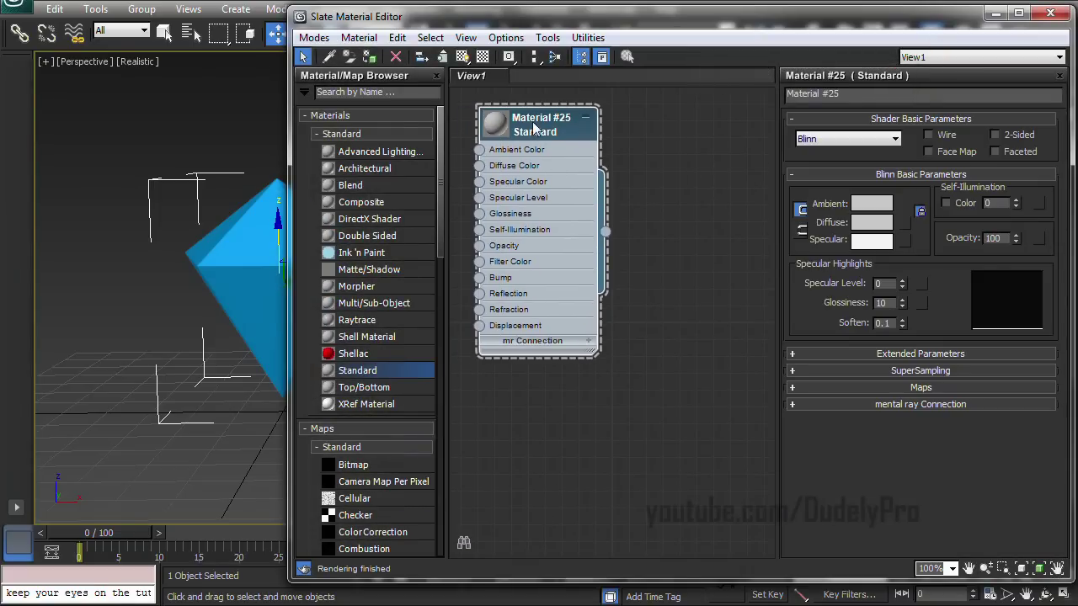
click(871, 204)
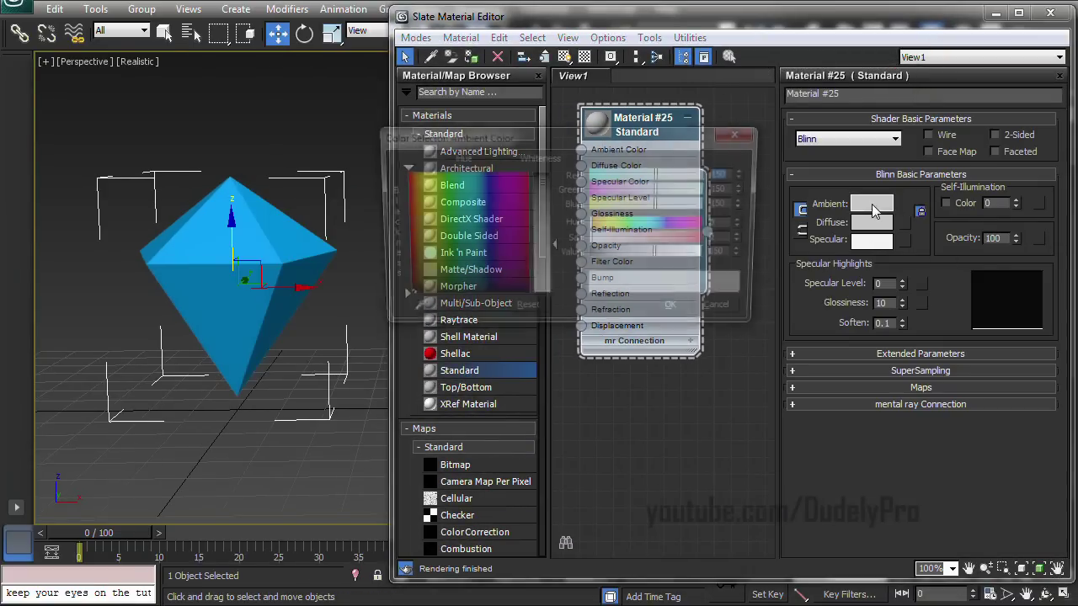
click(484, 229)
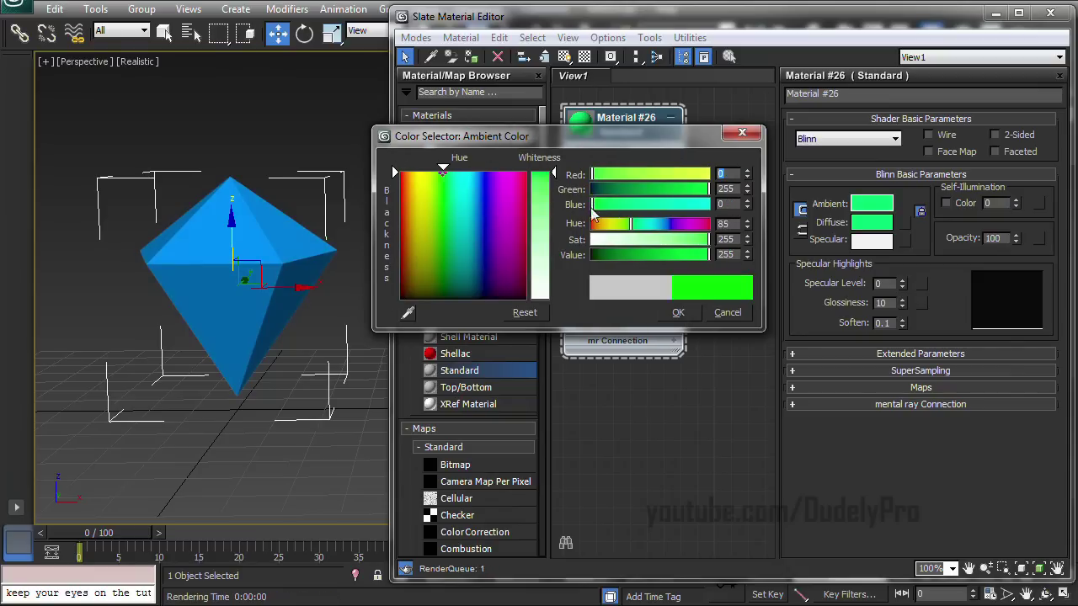
click(678, 312)
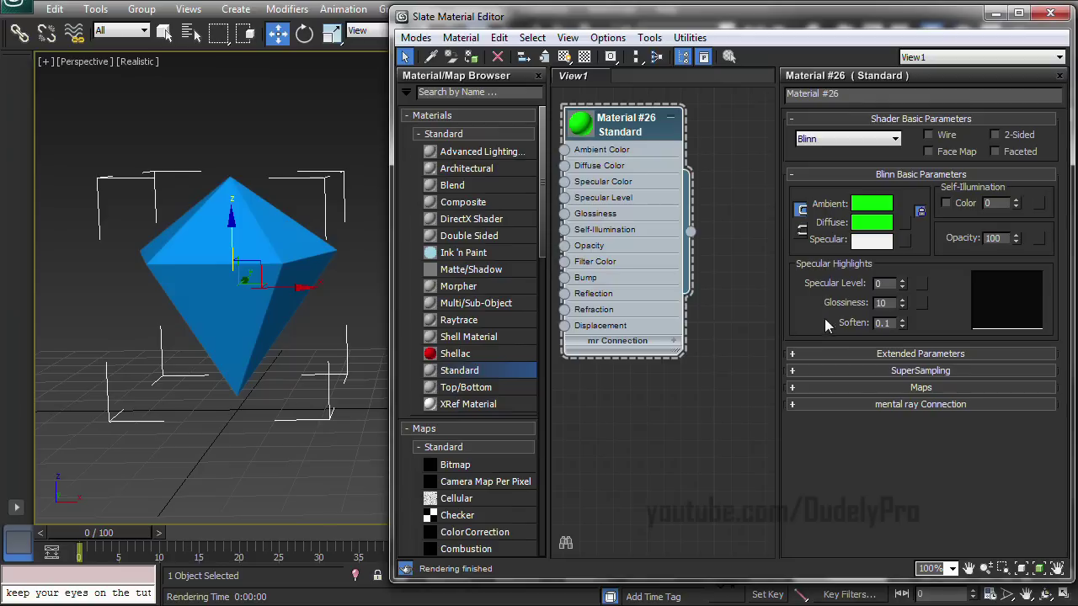
Assign the green material to Sphere001 and check it in a test render.
drag(690, 231, 259, 244)
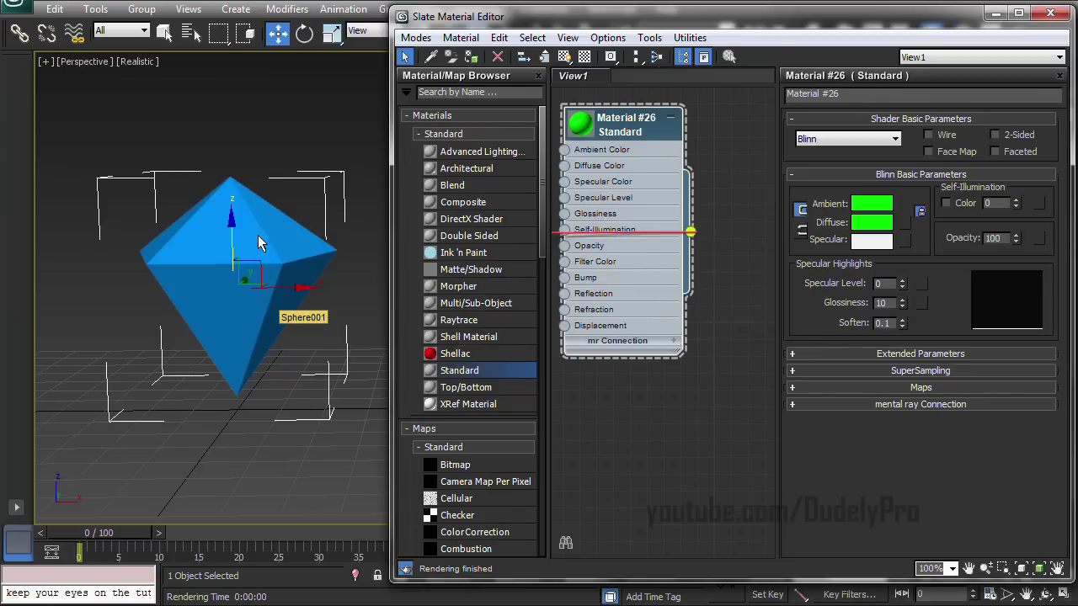
drag(258, 235, 257, 235)
key(shift+q)
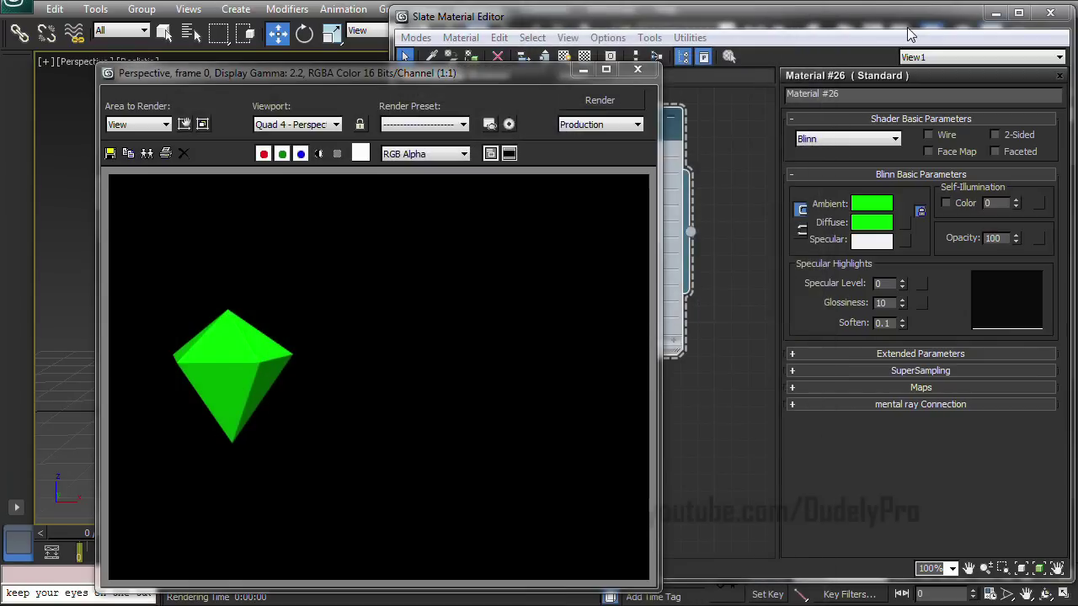
click(637, 69)
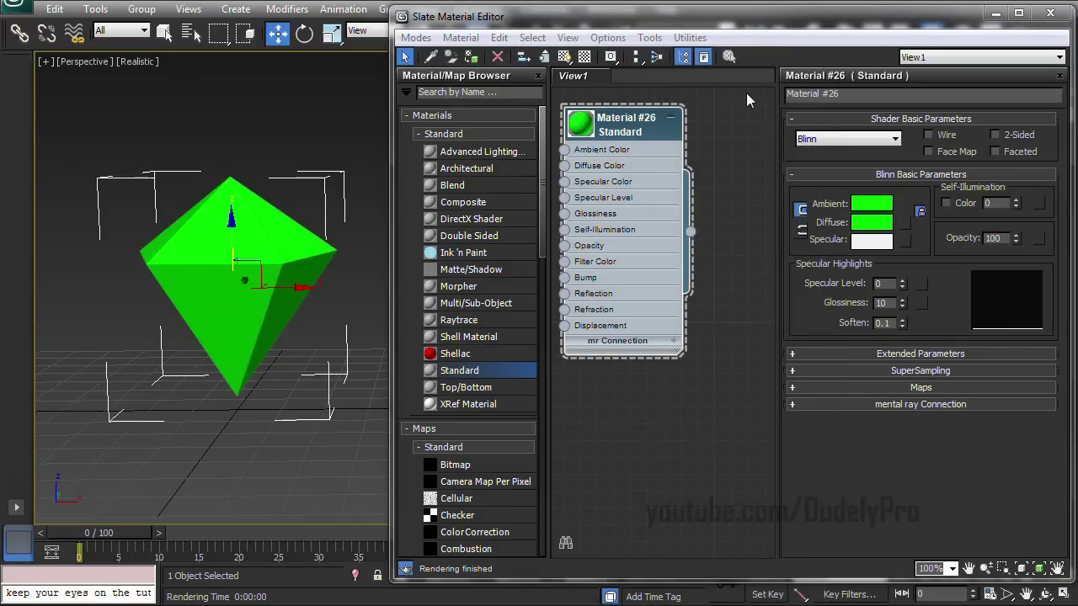
Set the green material's Material ID Channel to 3, then close the Slate editor.
click(609, 67)
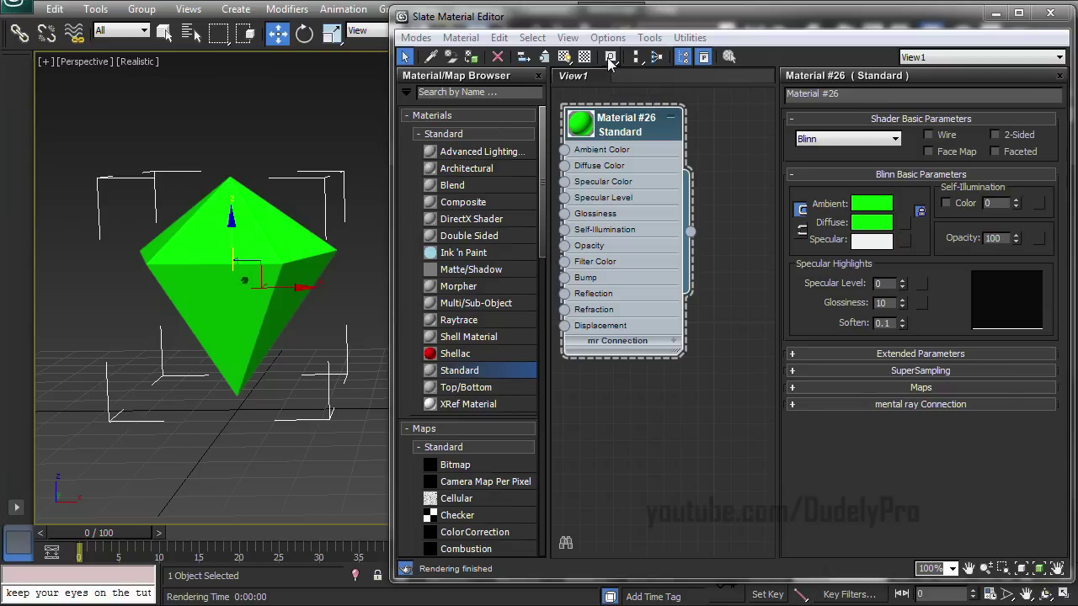
drag(611, 67, 618, 142)
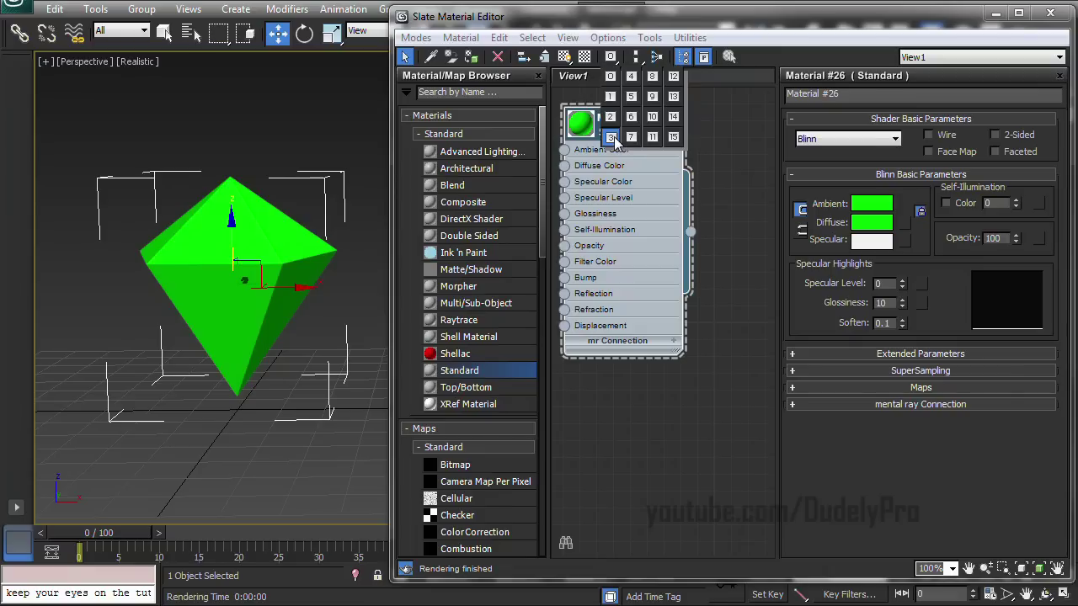
drag(614, 139, 613, 138)
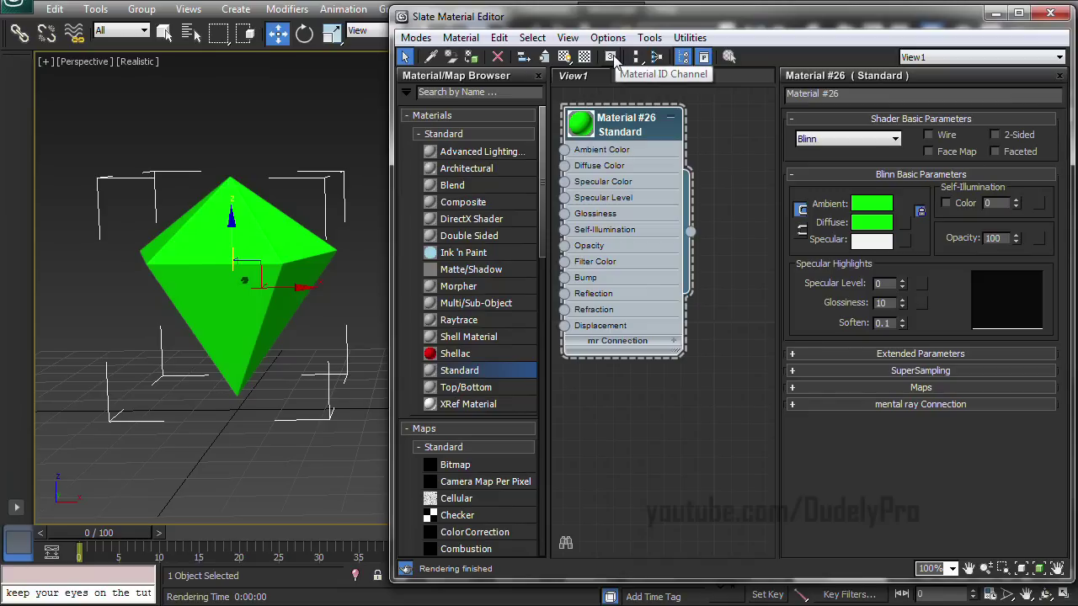
drag(614, 59, 615, 65)
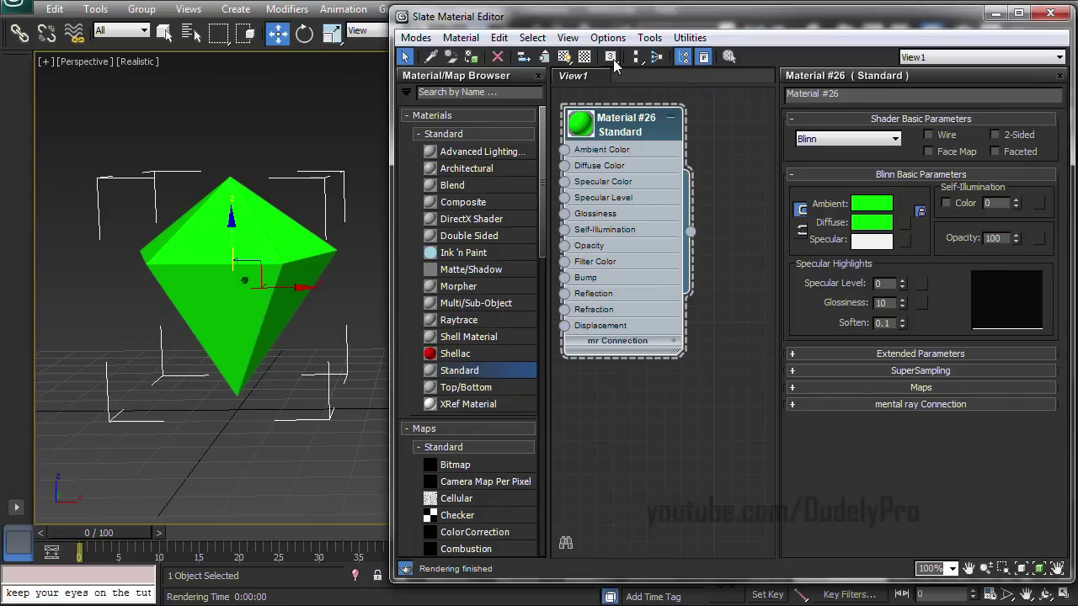
click(1049, 15)
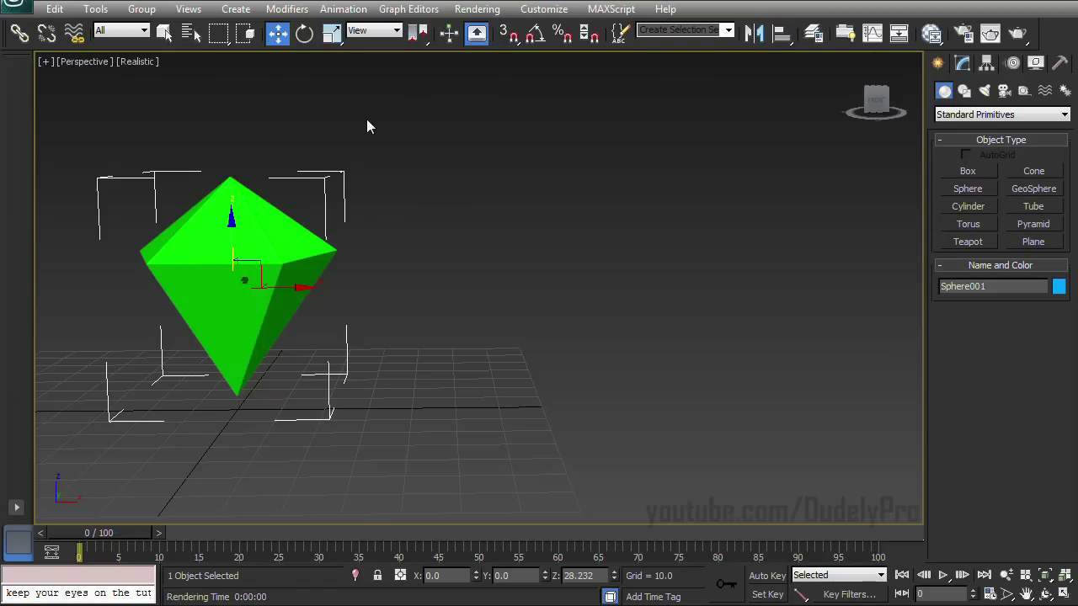
Show the Effects tab of Environment and Effects, with no effects listed yet.
click(356, 9)
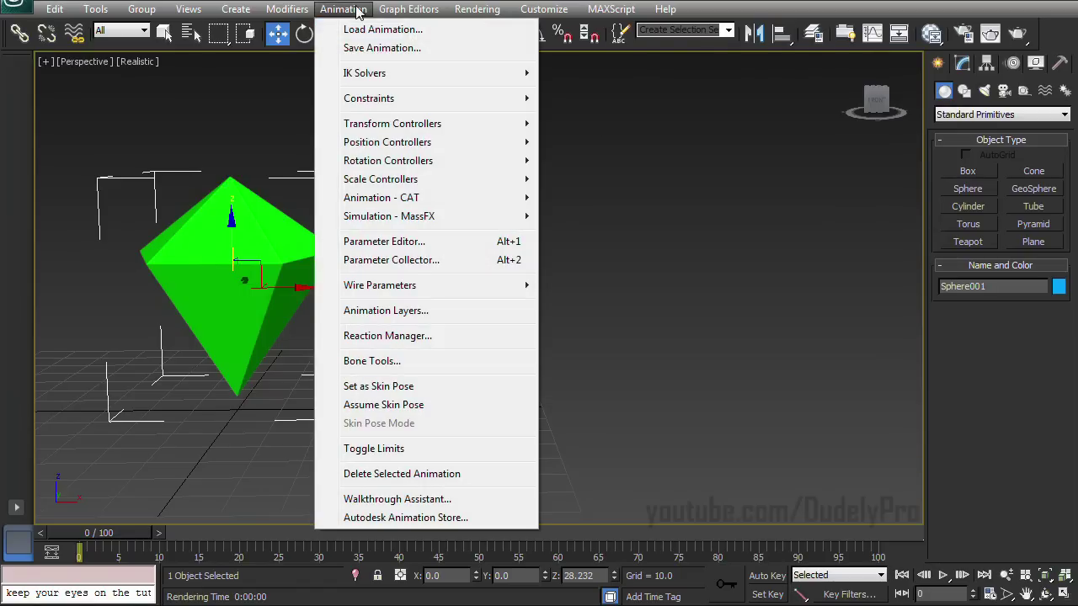
click(748, 256)
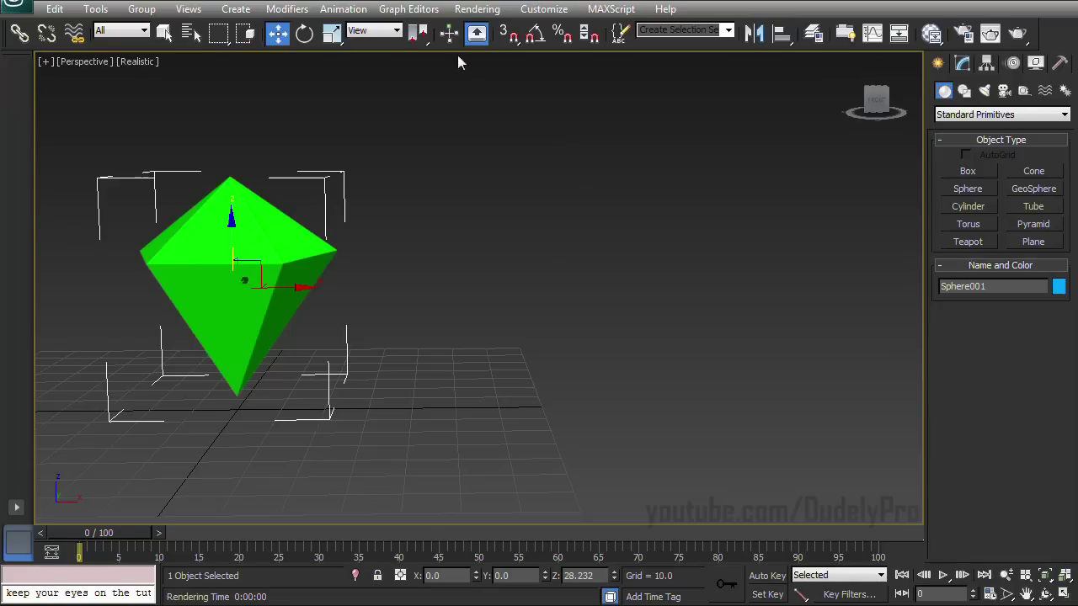
click(472, 10)
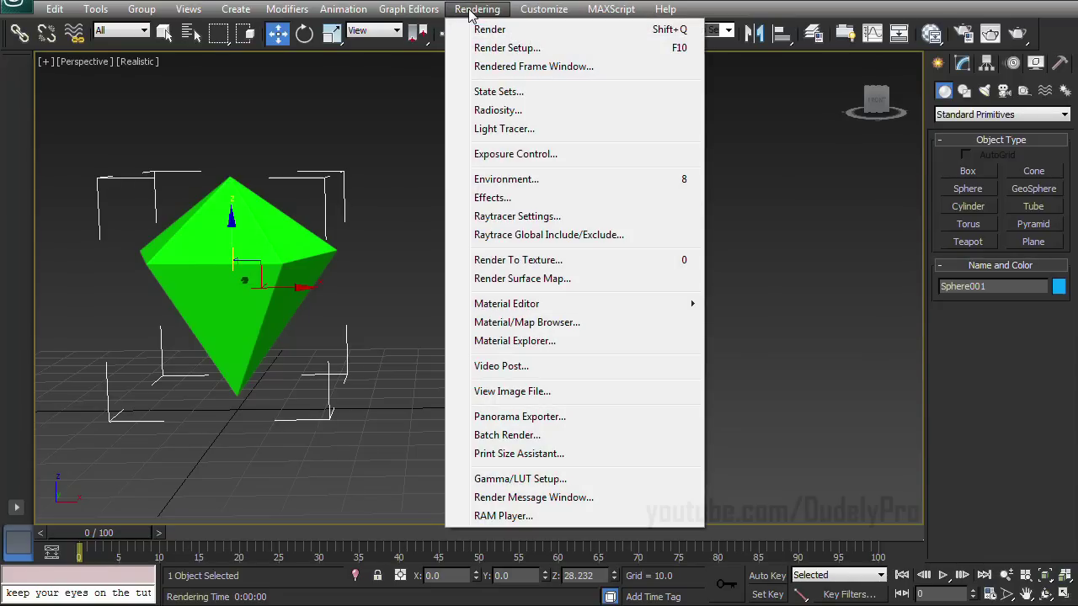
click(490, 198)
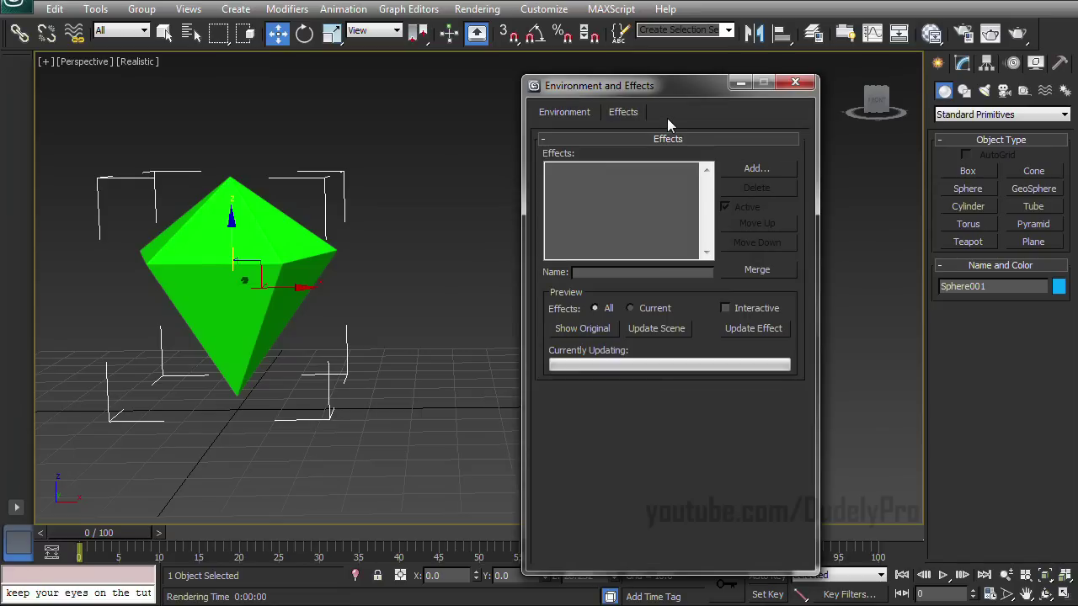
click(794, 82)
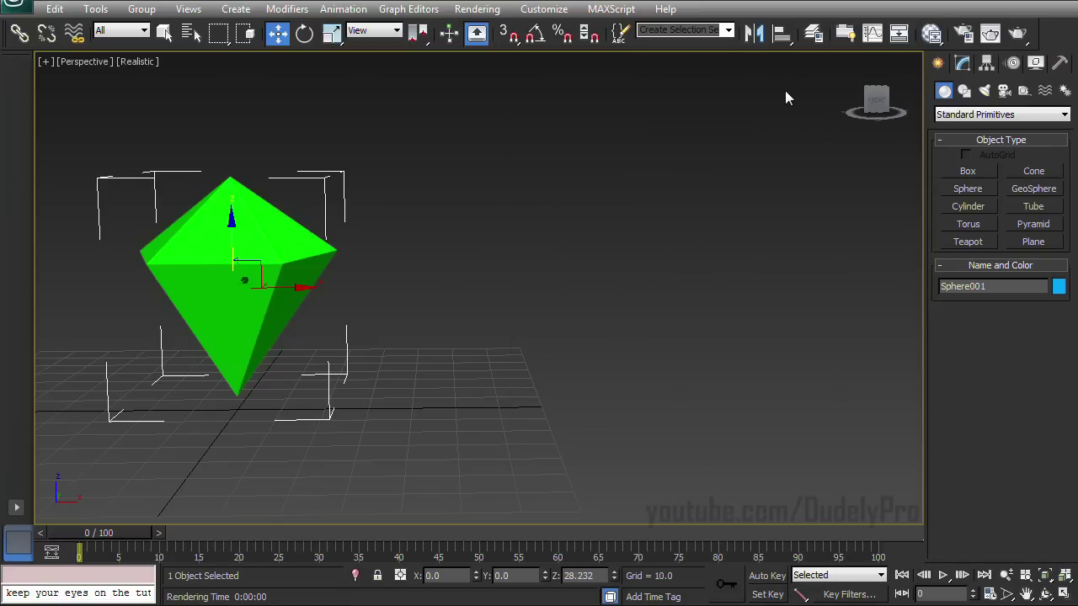
key(8)
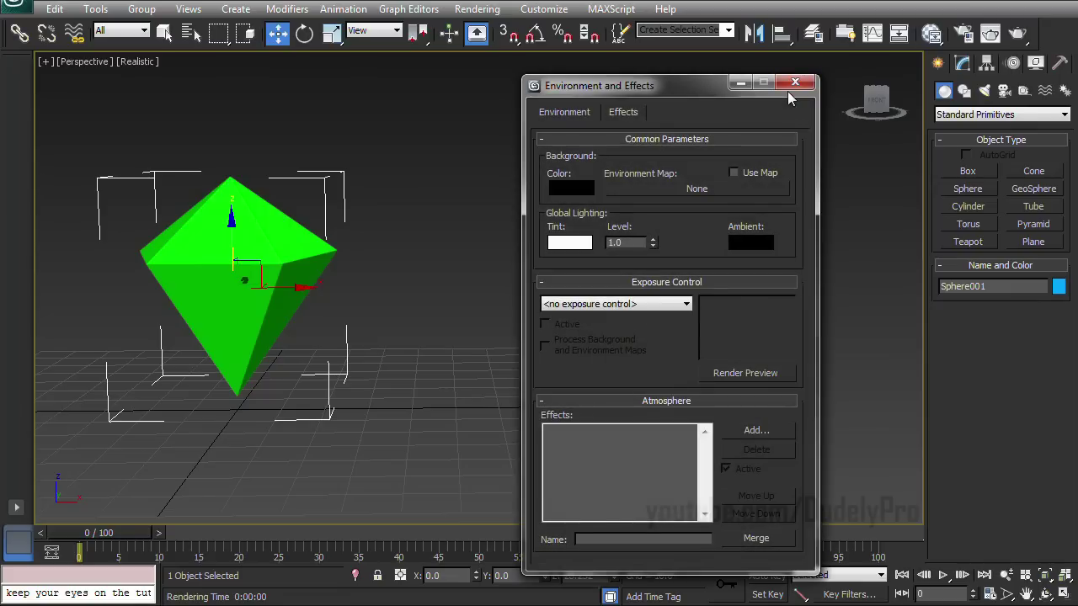
click(634, 113)
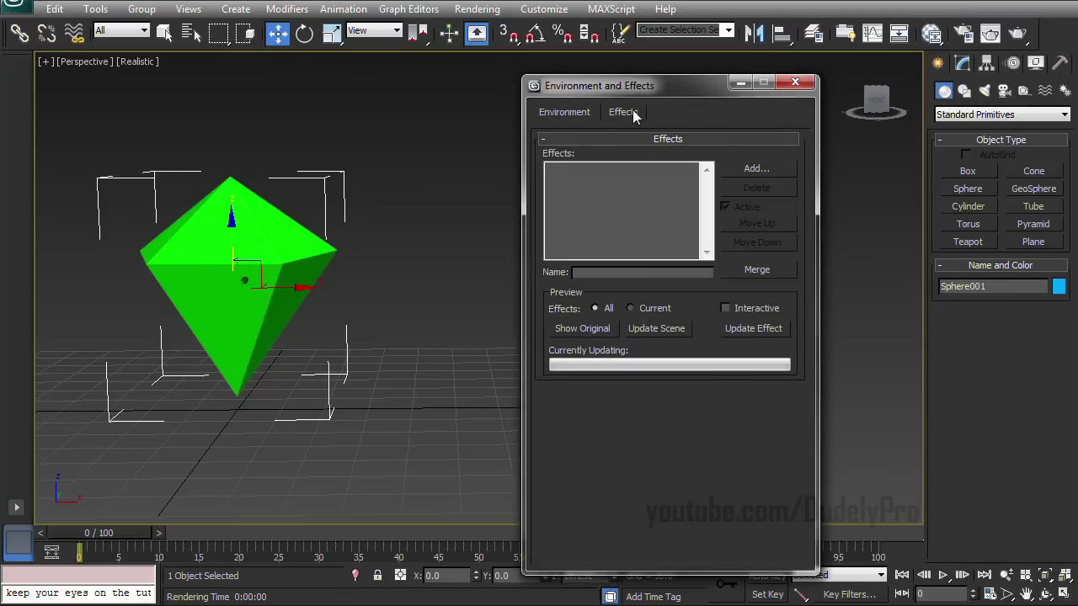
Add a Lens Effects entry and give it a Glow element.
click(757, 169)
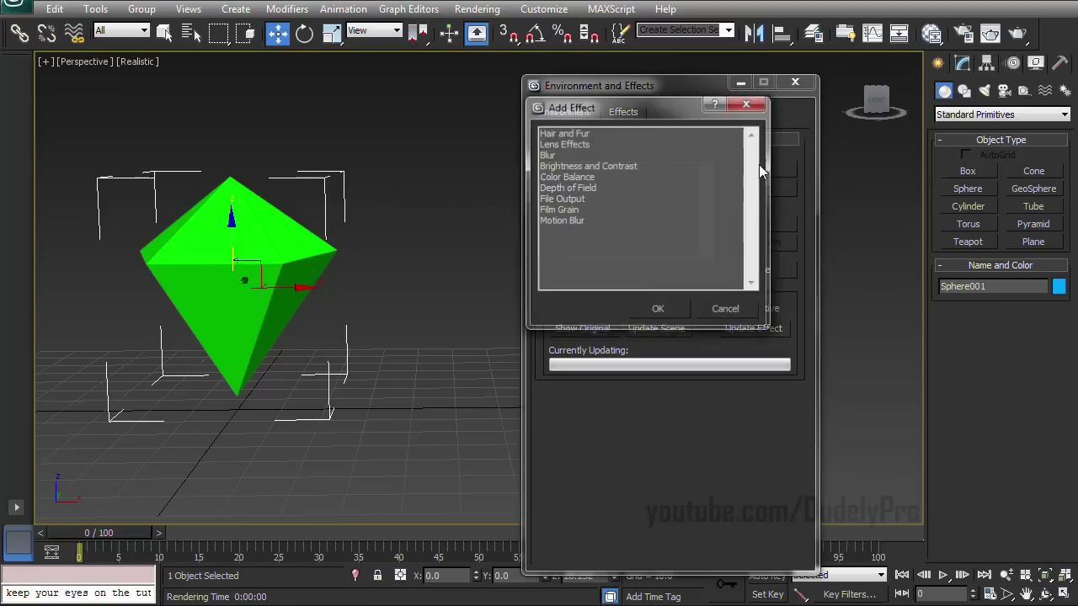
click(578, 146)
click(659, 310)
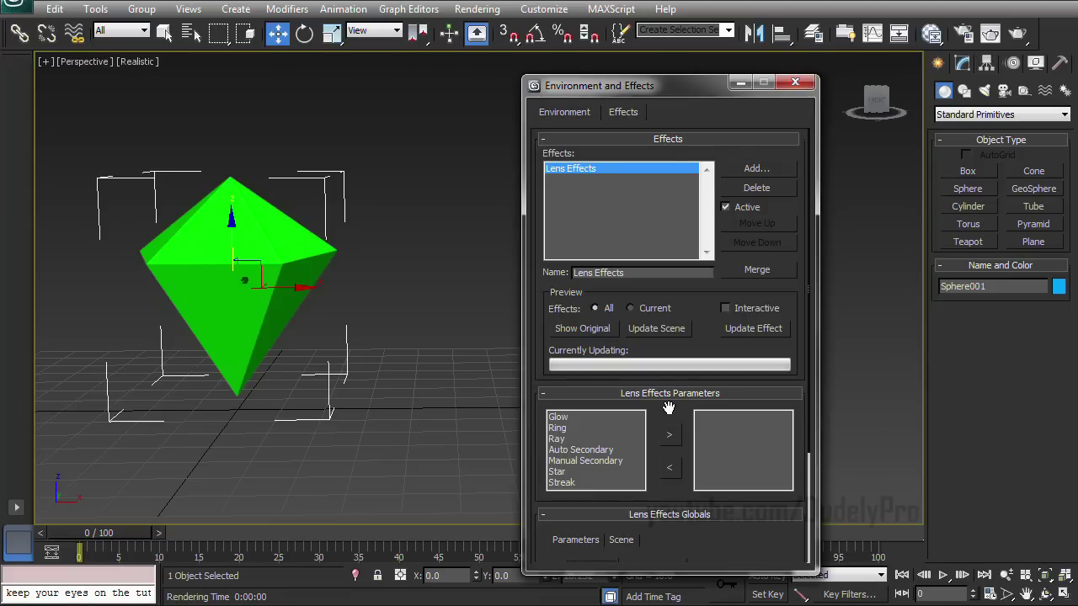
click(583, 461)
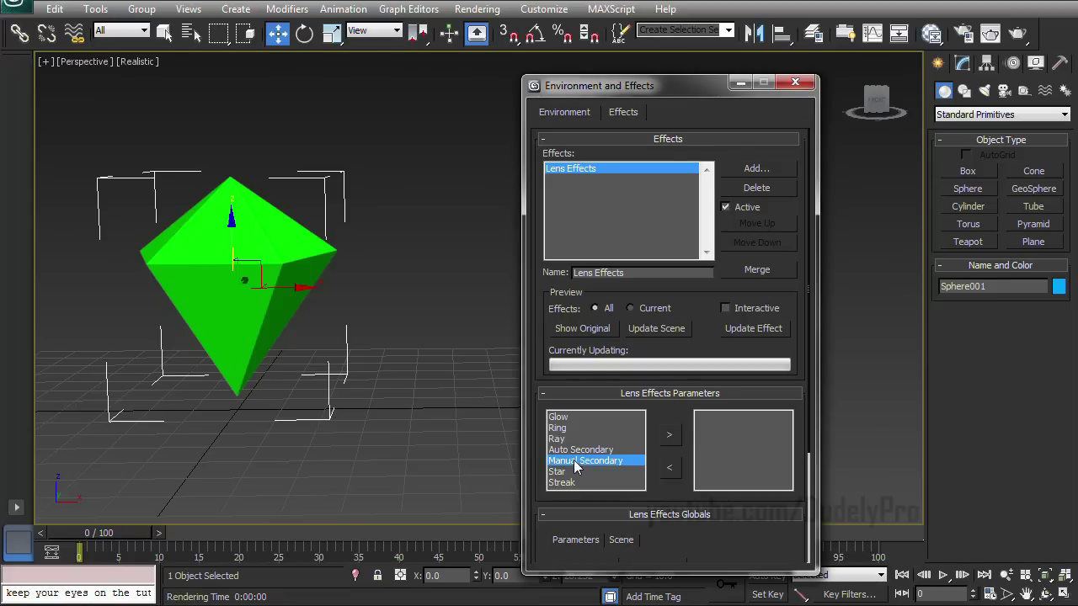
click(575, 417)
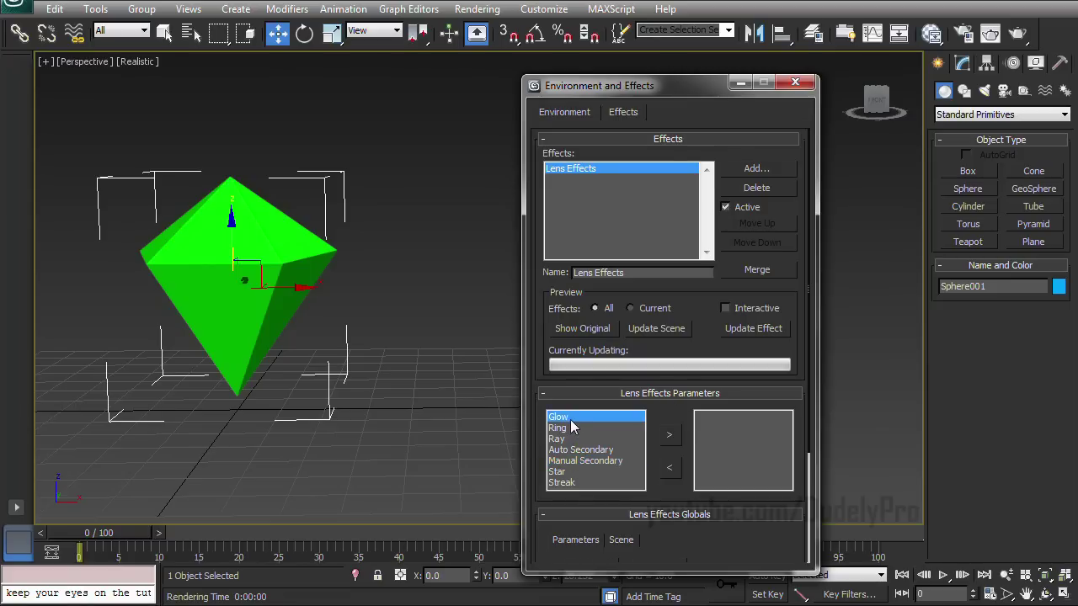
click(673, 434)
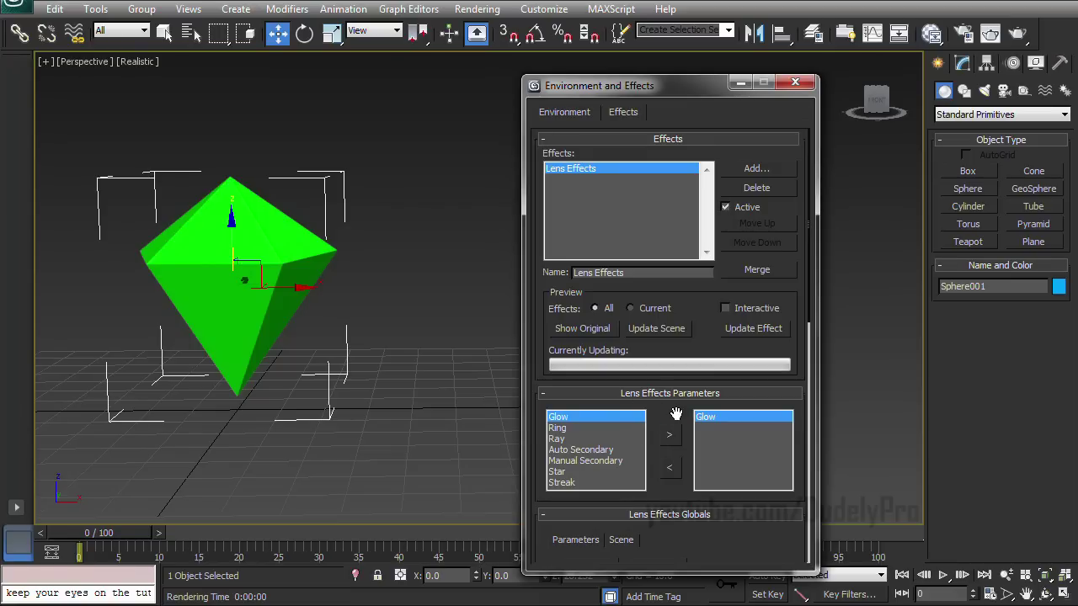
drag(676, 413, 676, 318)
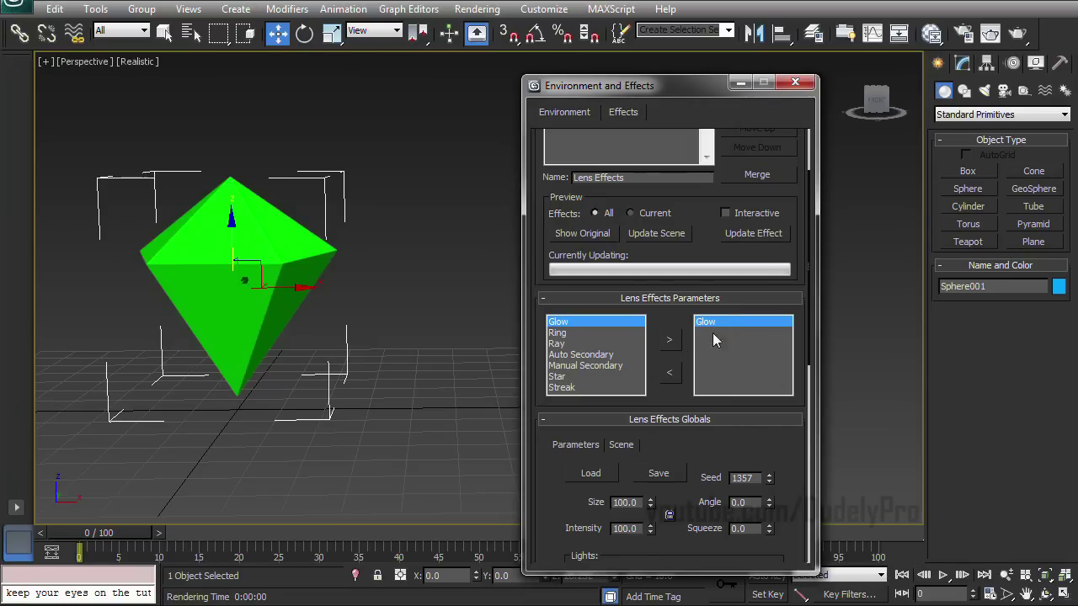
Display the Glow Element Options and bring up Material #26 in the material editor.
mouse_move(677, 325)
mouse_down()
mouse_move(665, 4)
mouse_move(665, 16)
mouse_up()
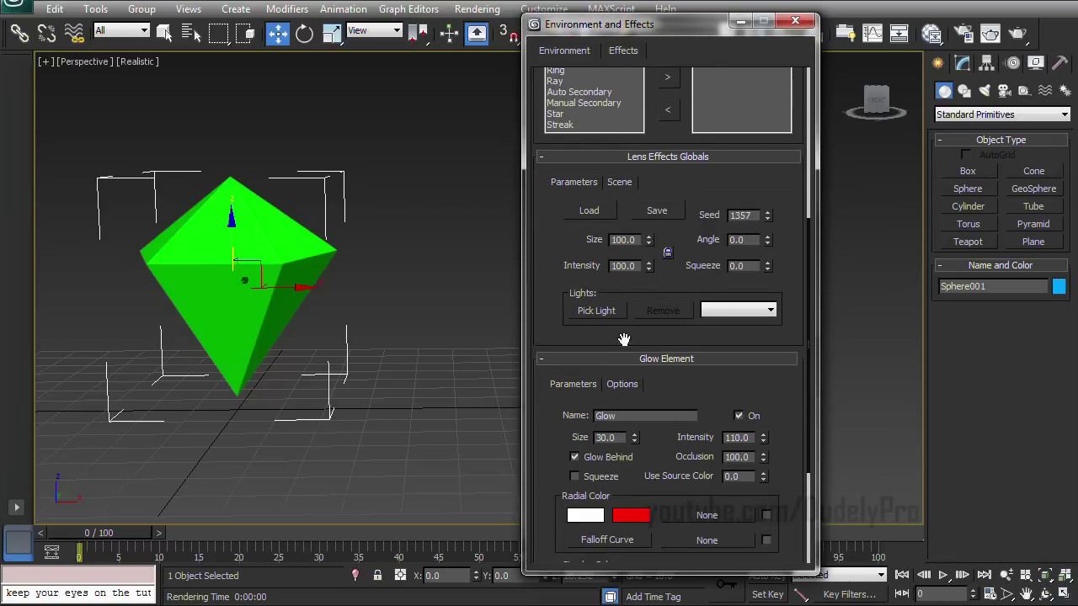
click(623, 385)
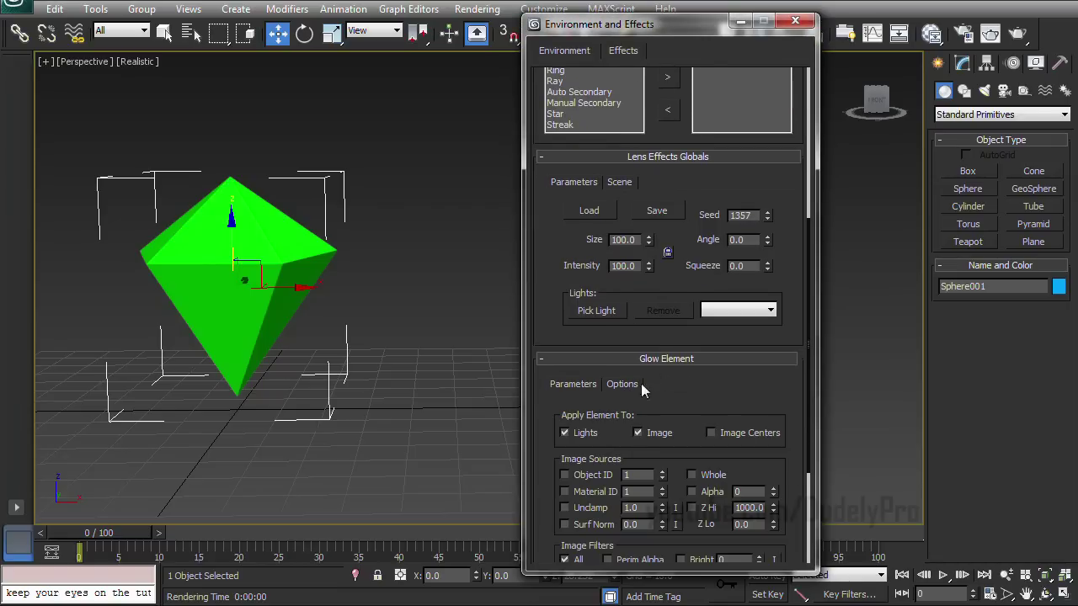
drag(702, 393, 704, 290)
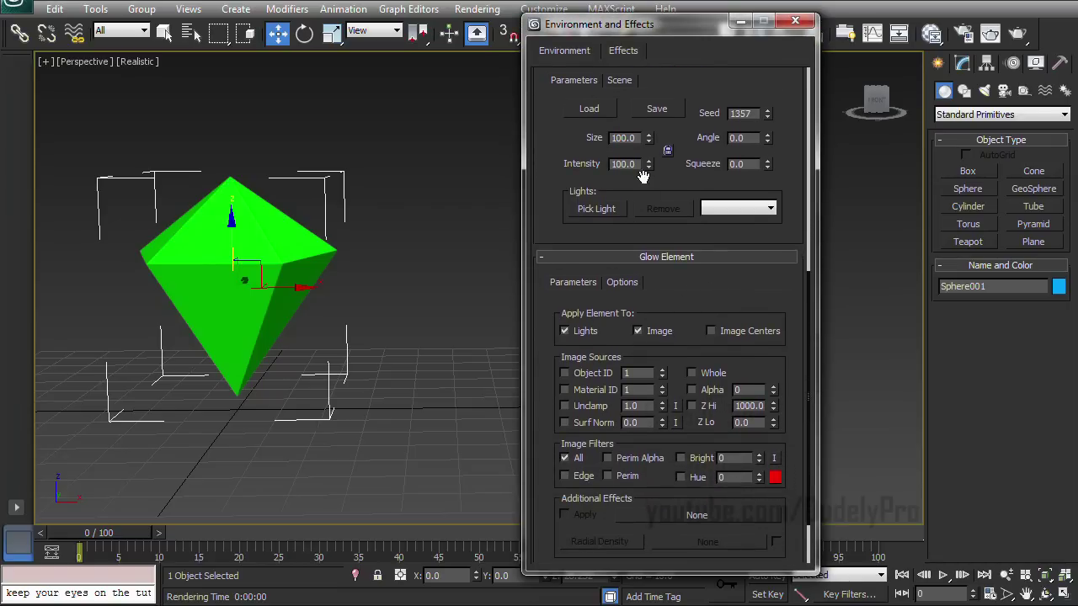
click(964, 35)
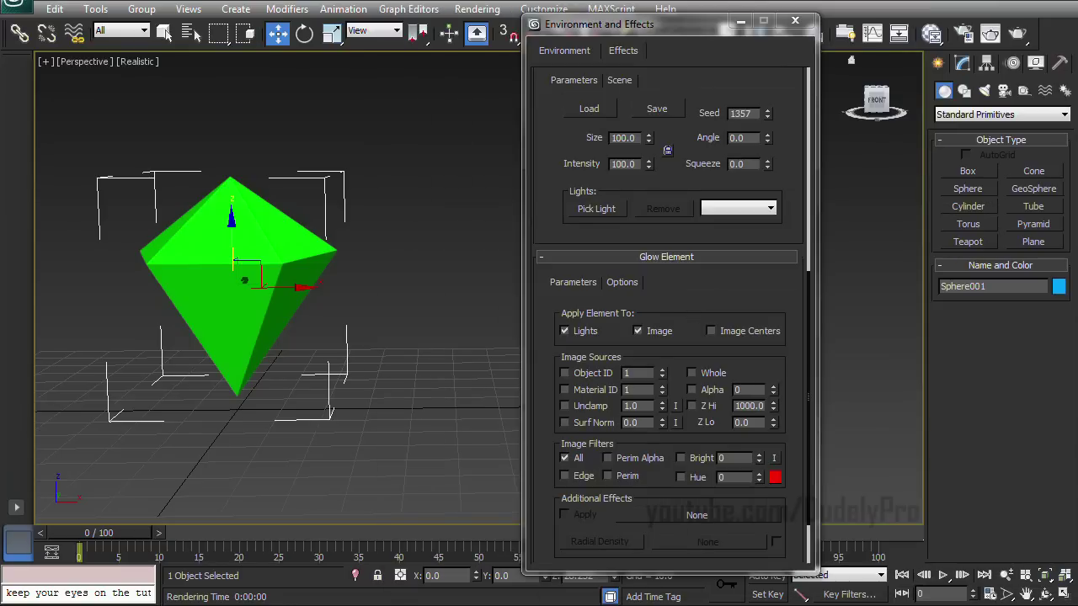
Set the glow image source to Material ID 3 and test-render the result.
click(565, 390)
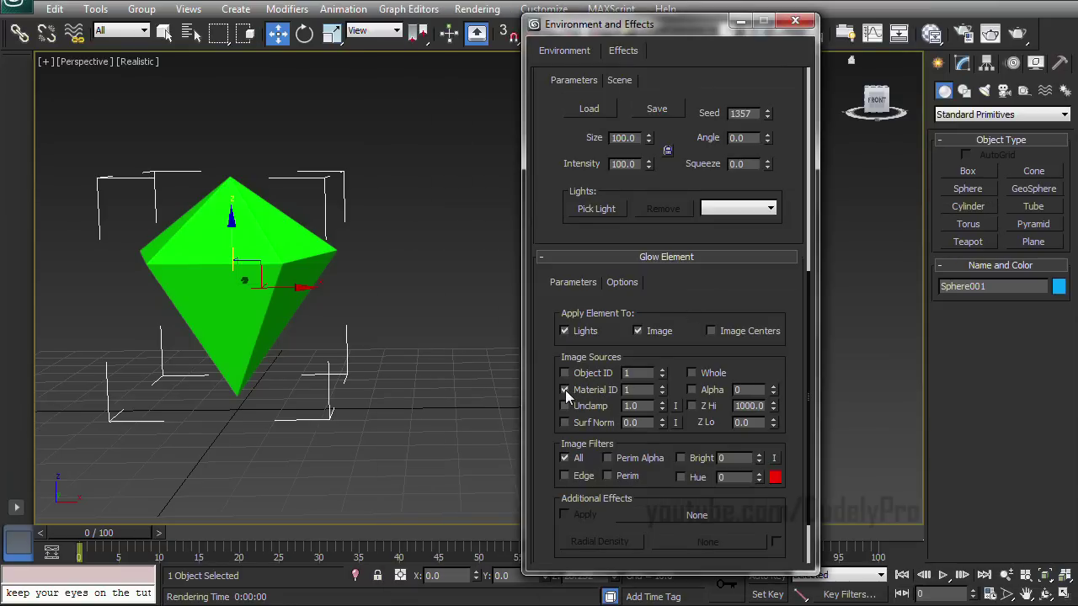
click(657, 386)
key(shift+q)
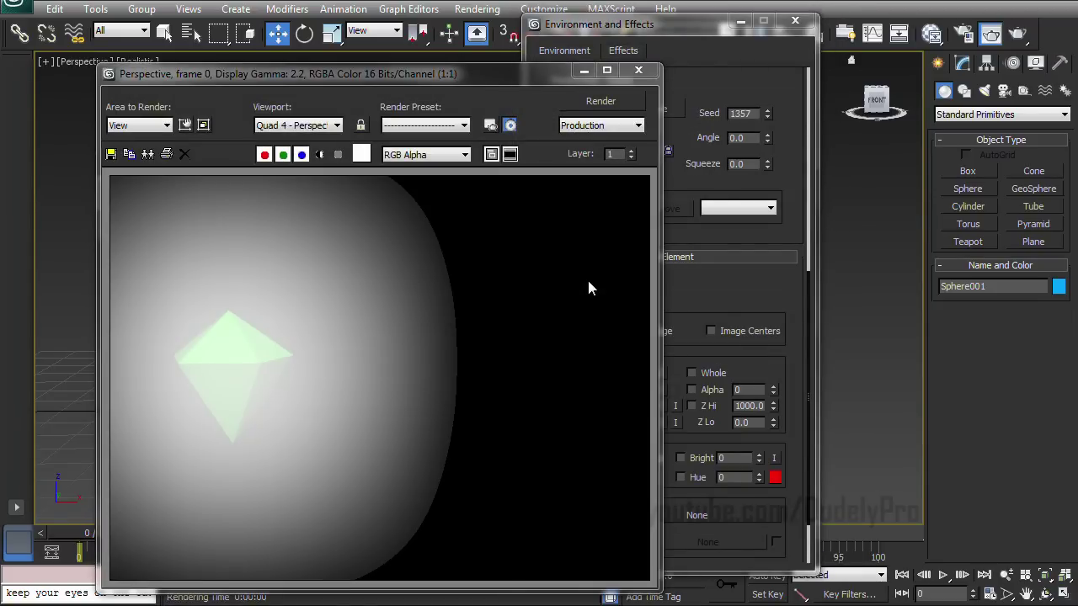
click(640, 71)
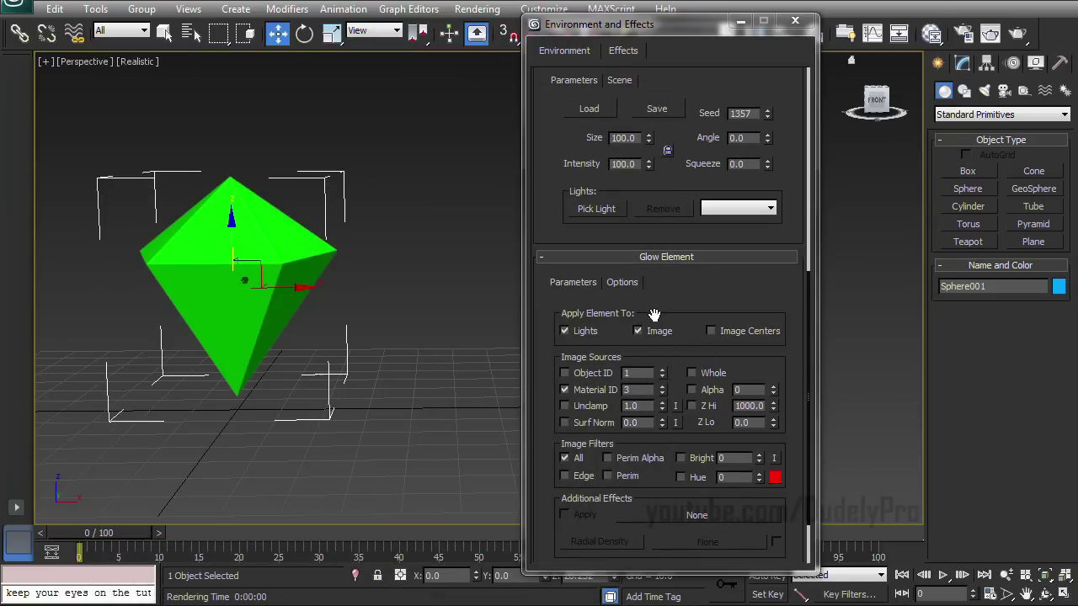
Make the octahedron's material 2-Sided and Wire.
click(581, 285)
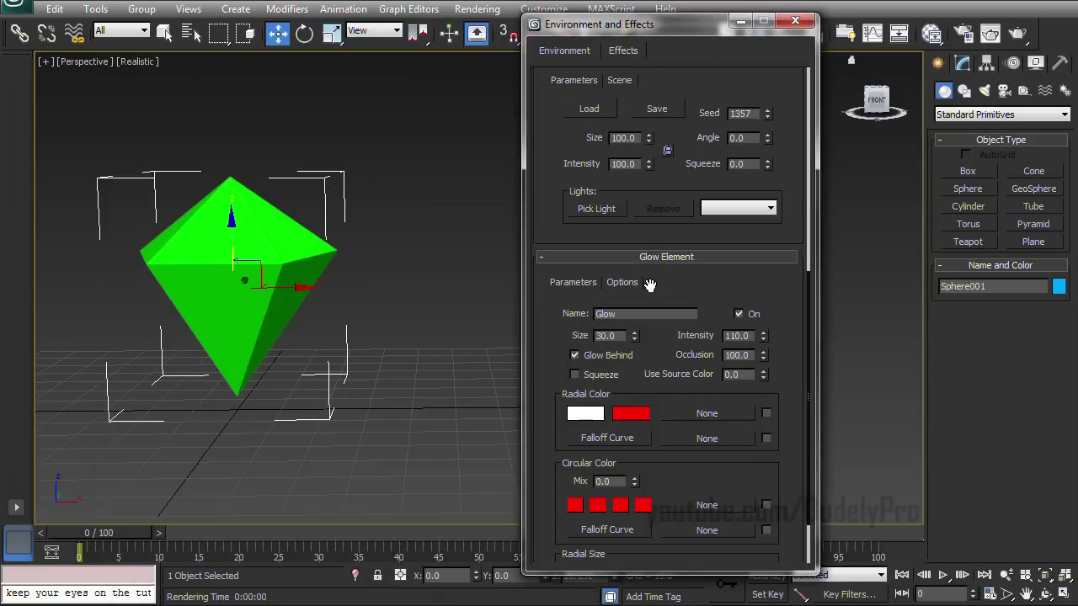
key(m)
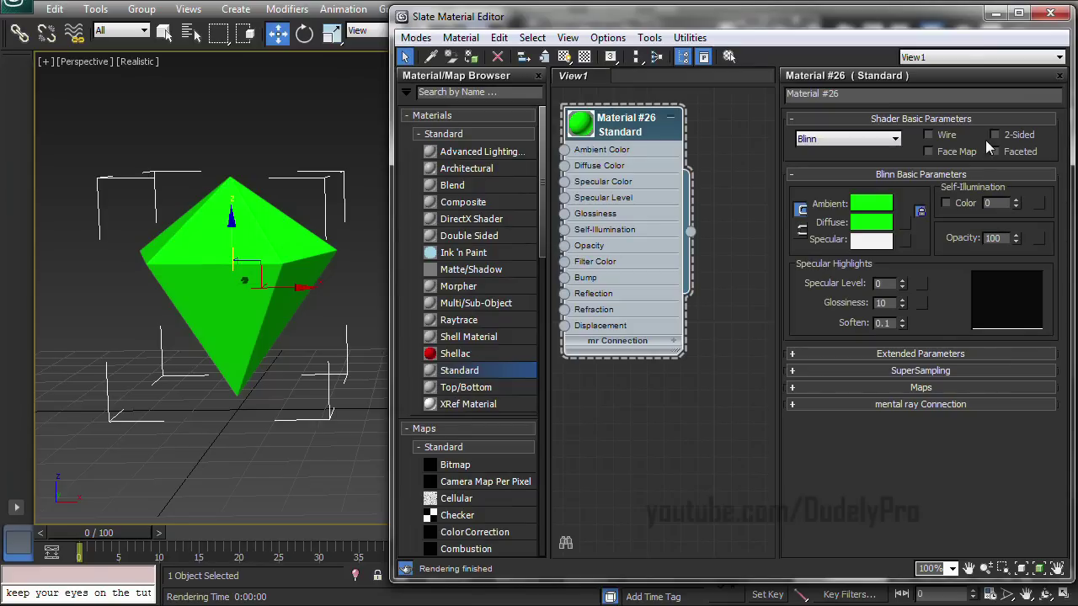
click(995, 134)
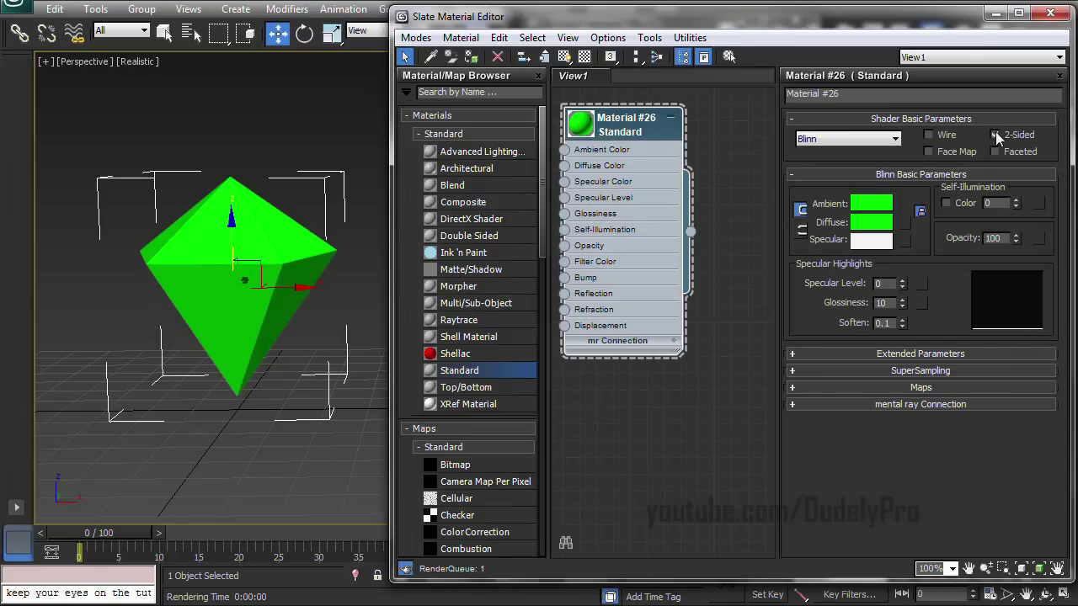
click(929, 135)
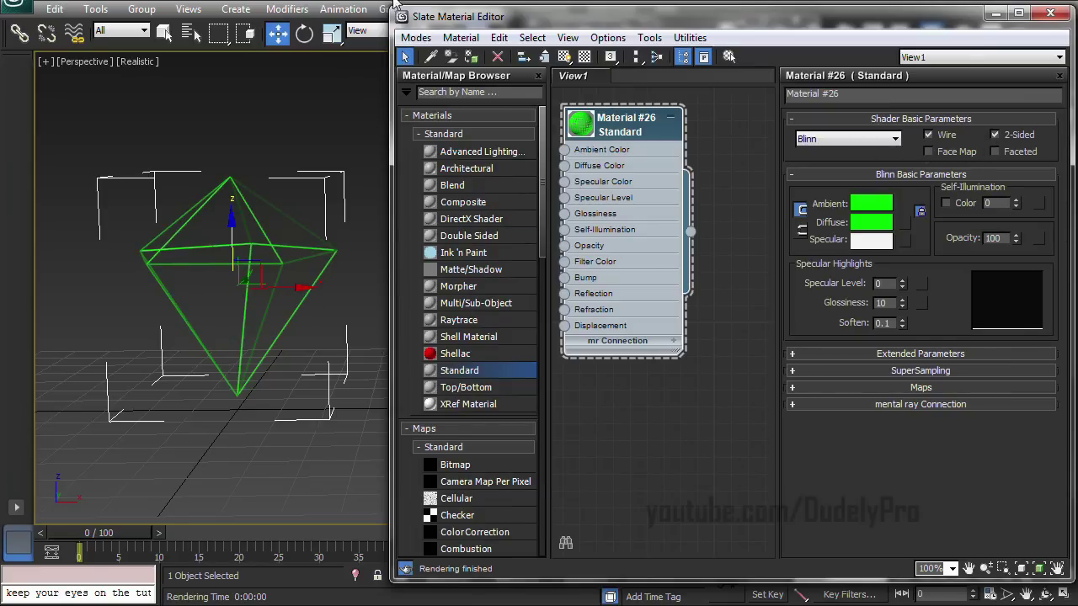
Test-render the wireframe octahedron and zoom extents on it.
key(shift+q)
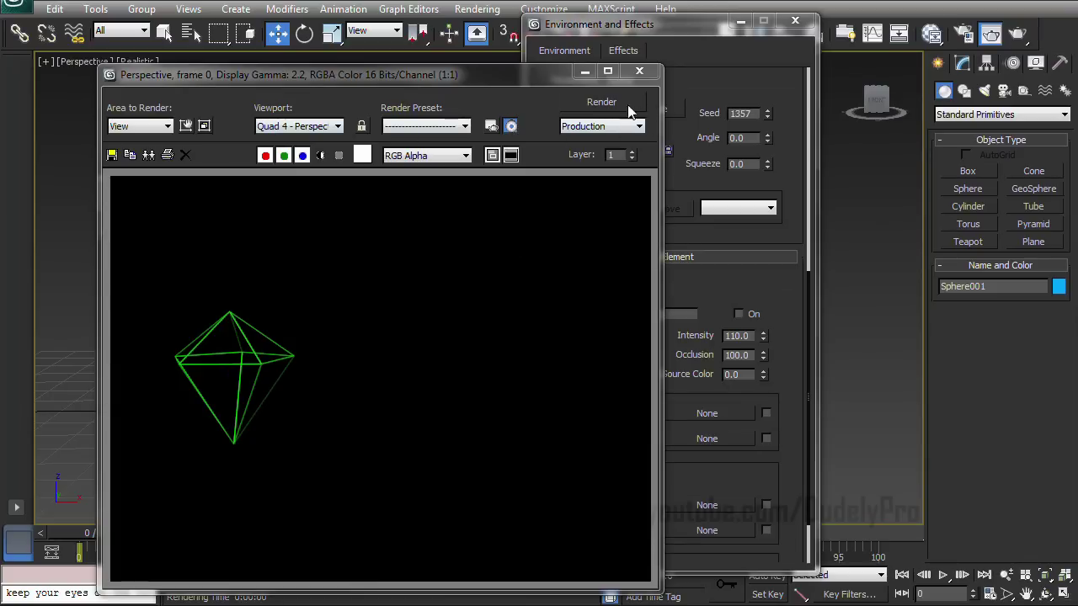
click(639, 71)
key(z)
click(739, 313)
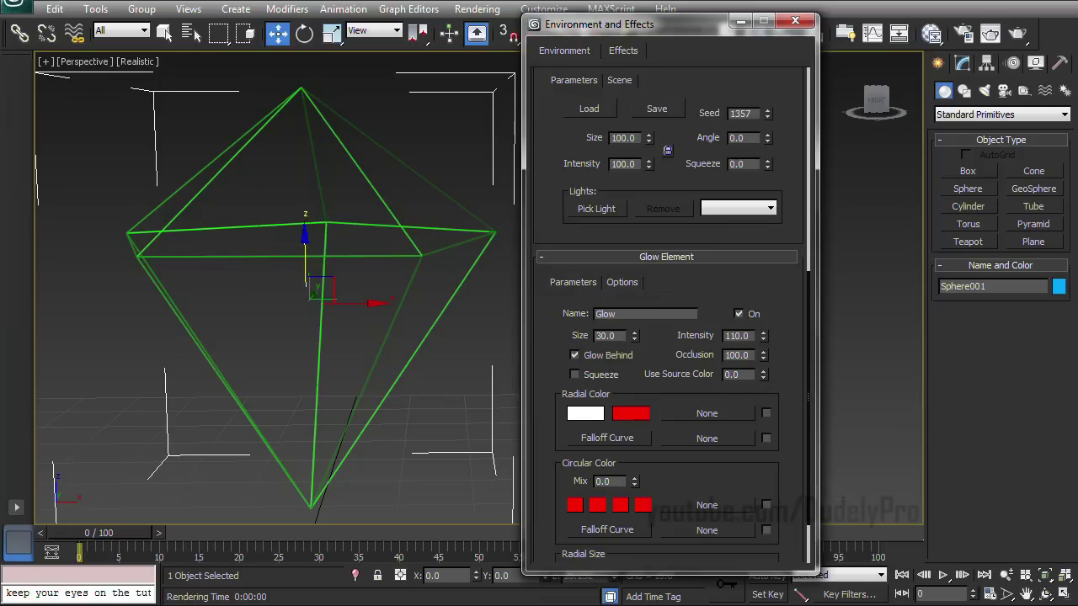
key(Tab)
Set glow Size 0.03, try Intensity 500, then settle on 78 with test renders.
text(0.03)
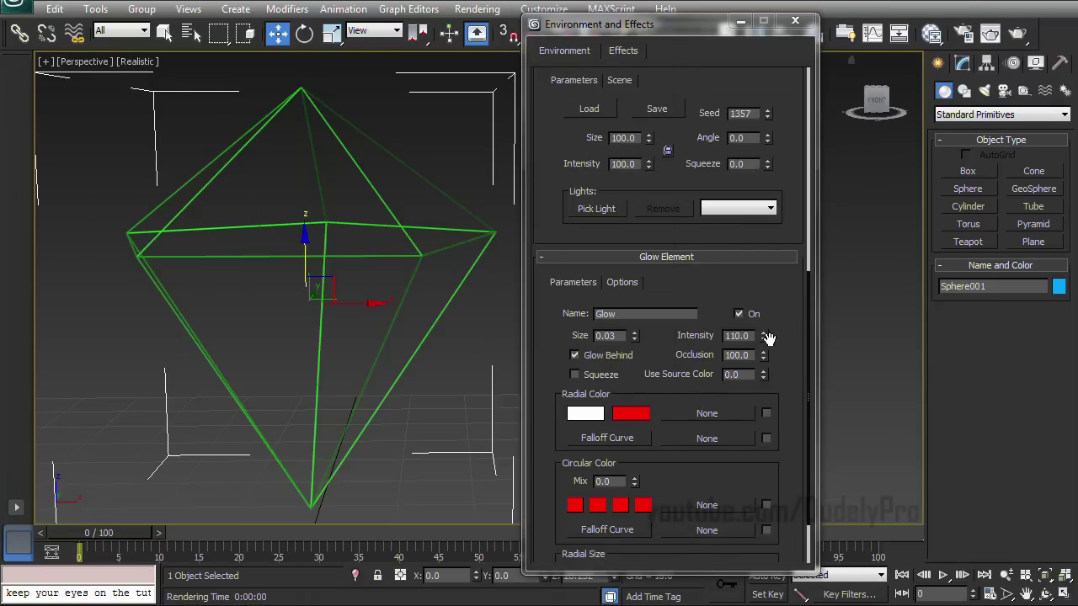
drag(764, 340, 764, 286)
click(990, 33)
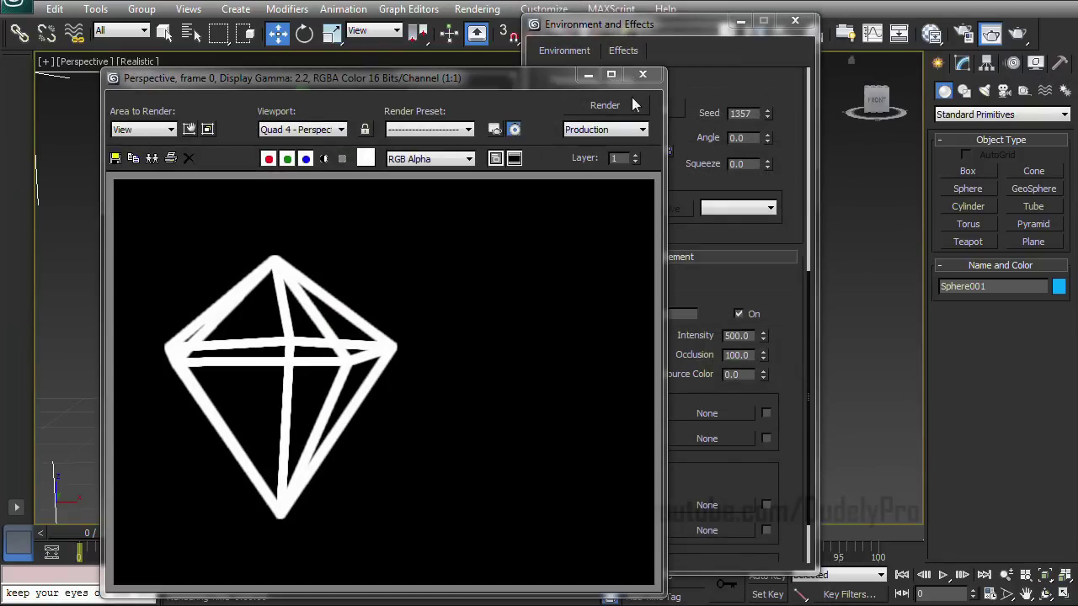
click(647, 77)
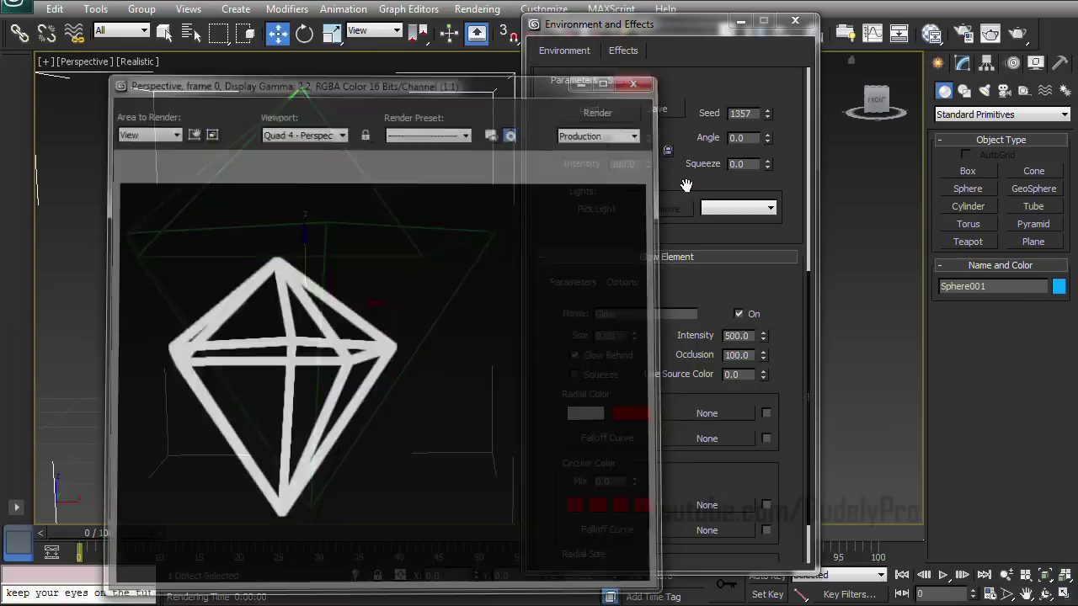
drag(764, 340, 764, 371)
click(1017, 33)
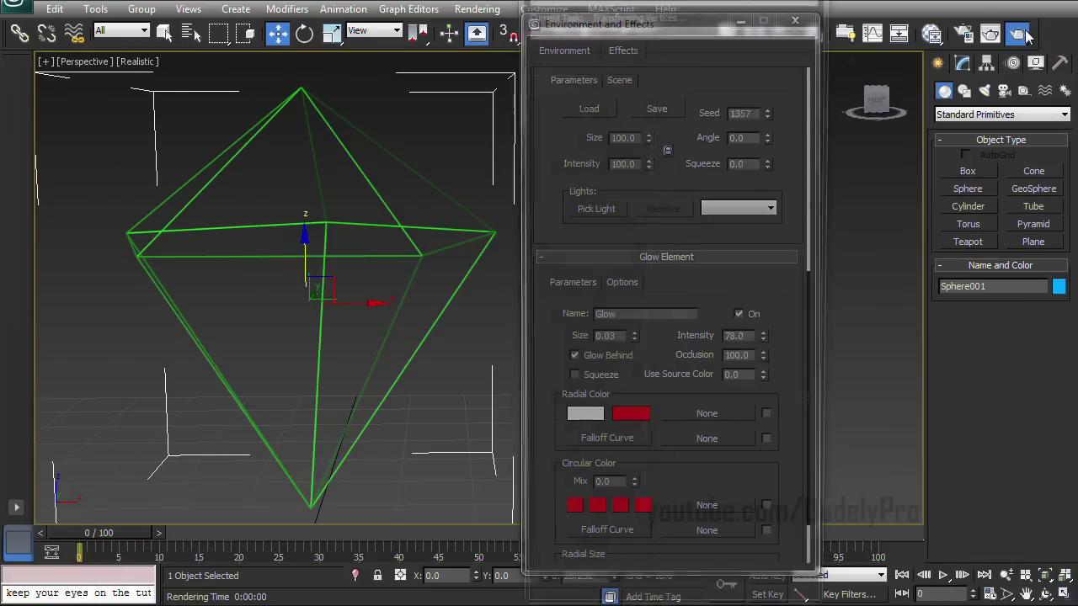
click(655, 76)
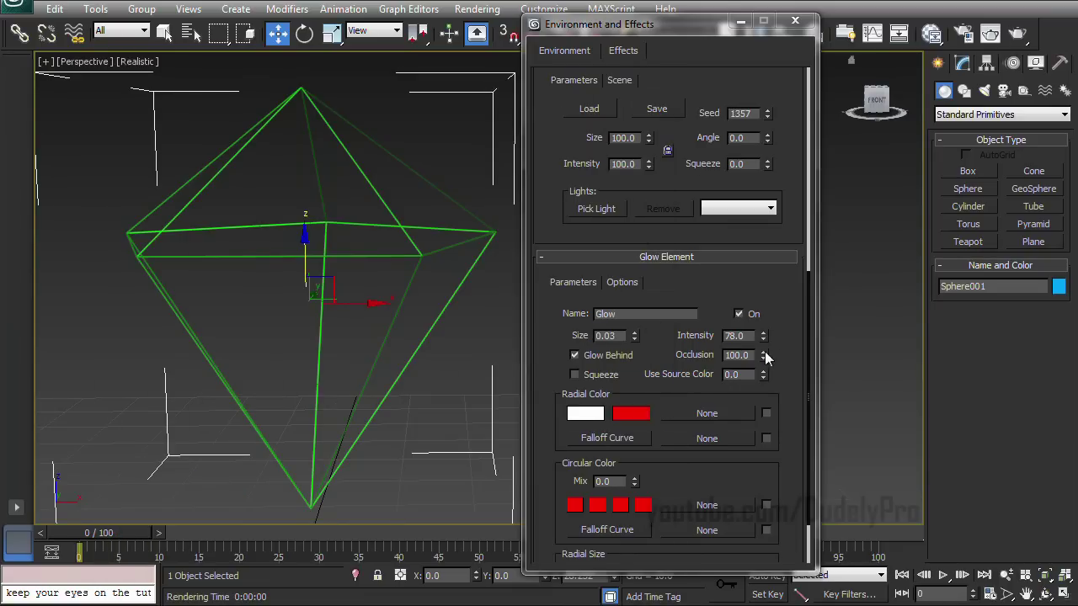
With Auto Key on, key the glow Intensity at 0 on frame 0 and 139 on frame 18.
click(840, 596)
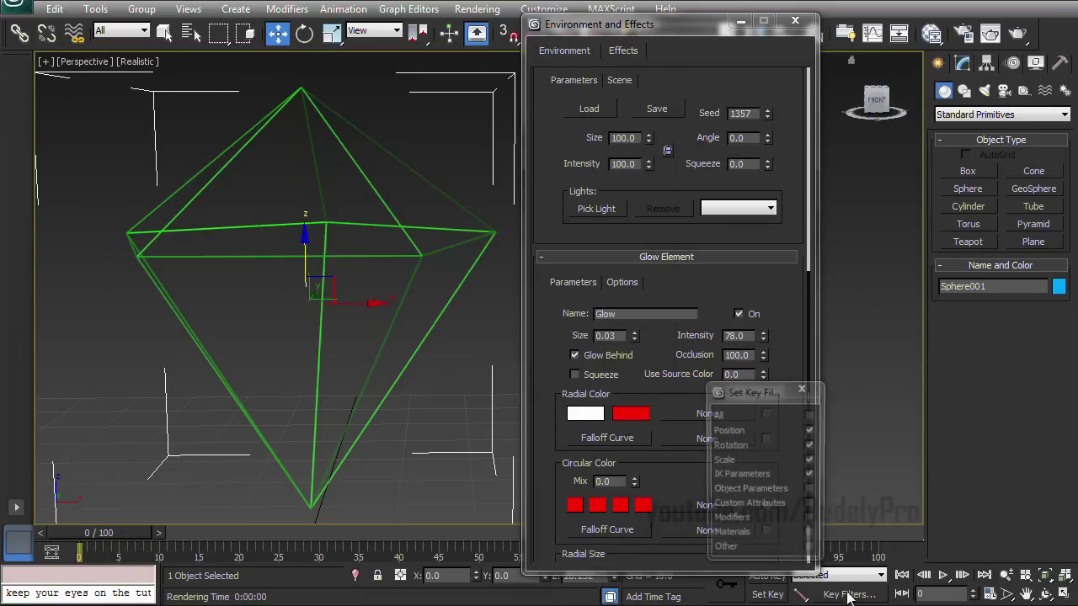
click(804, 389)
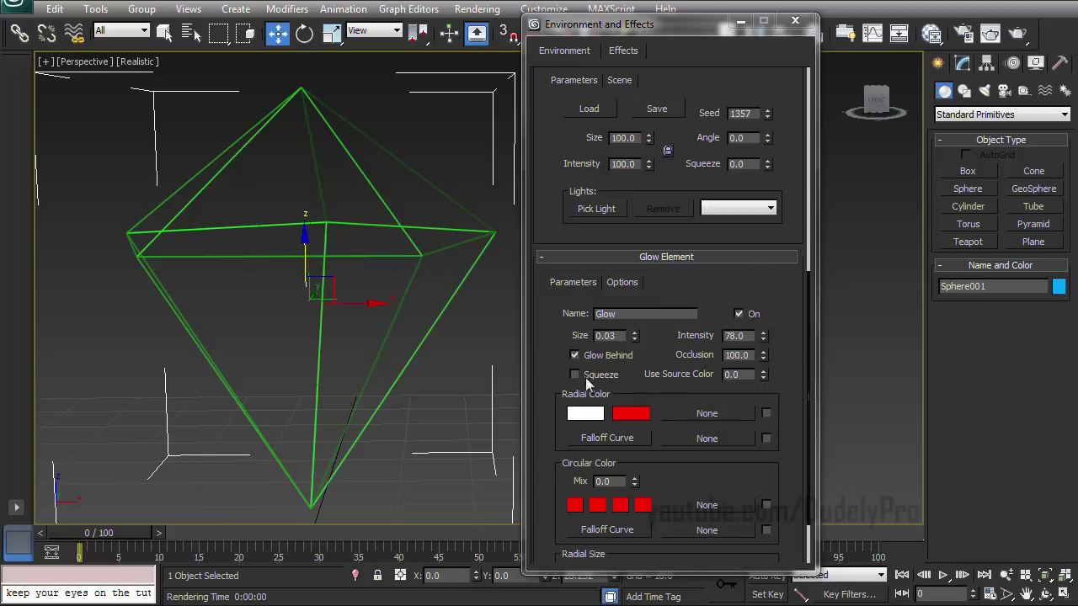
click(767, 576)
right_click(763, 335)
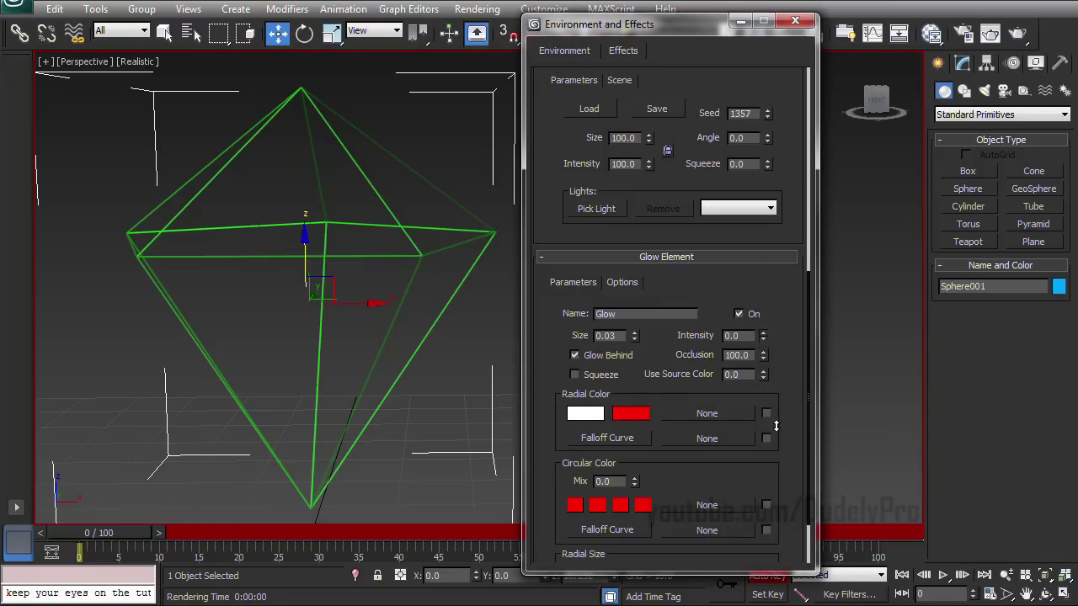
drag(88, 530, 226, 532)
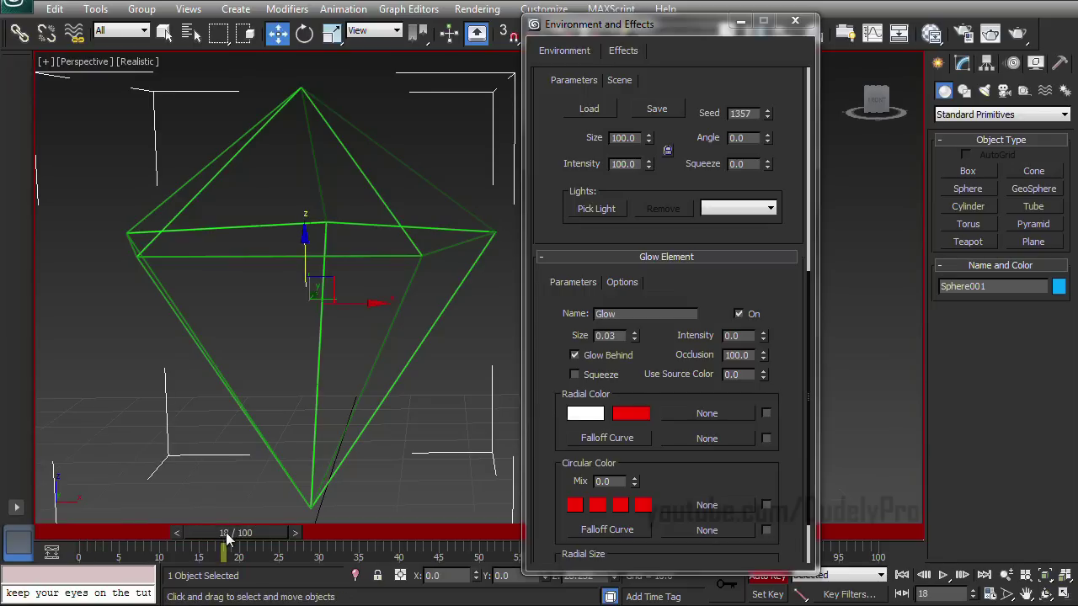
drag(763, 335, 775, 214)
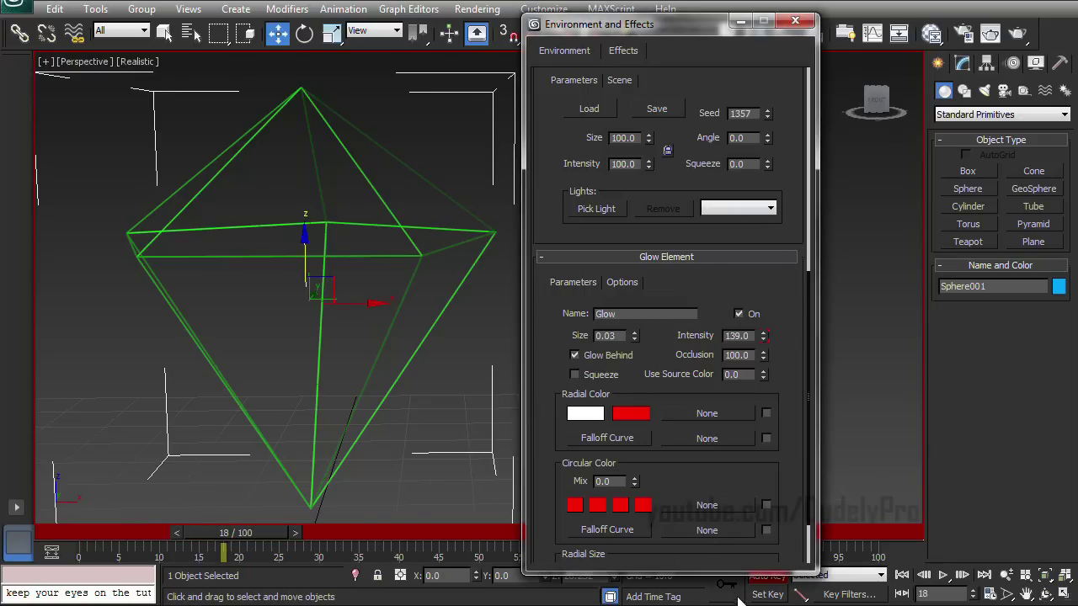
Test-render frame 0 (no glow) and frame 19 (full glow) to check the animation.
drag(266, 532, 122, 519)
key(w)
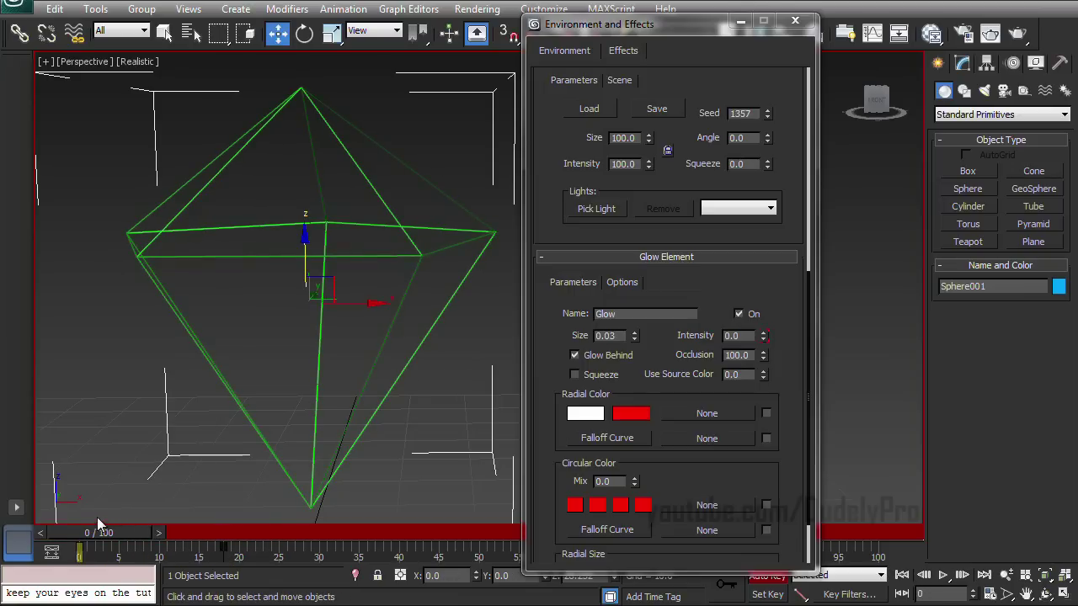
click(1019, 34)
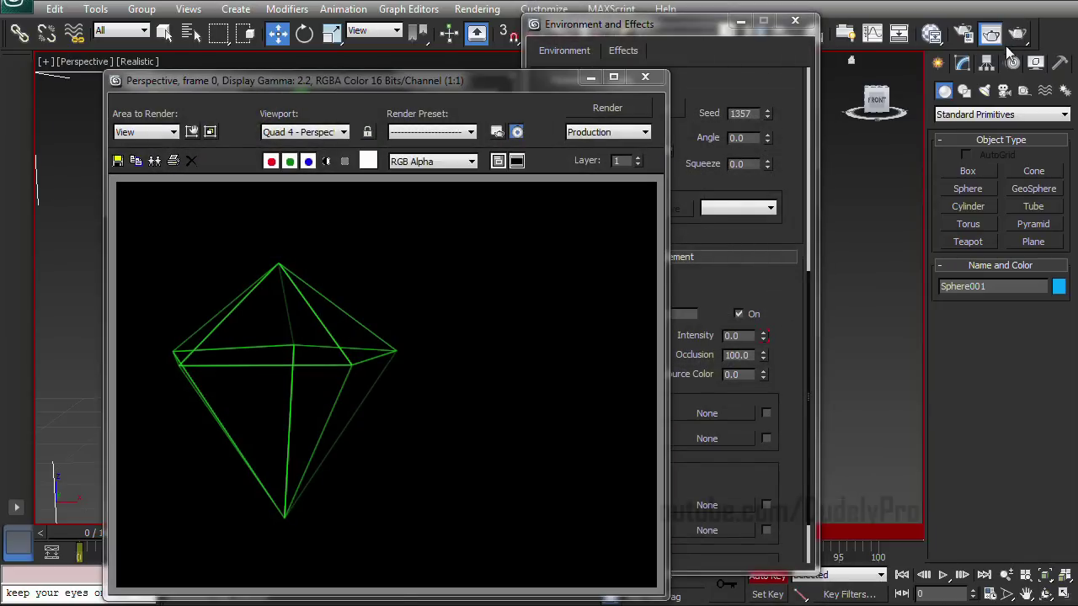
click(646, 77)
drag(139, 530, 272, 522)
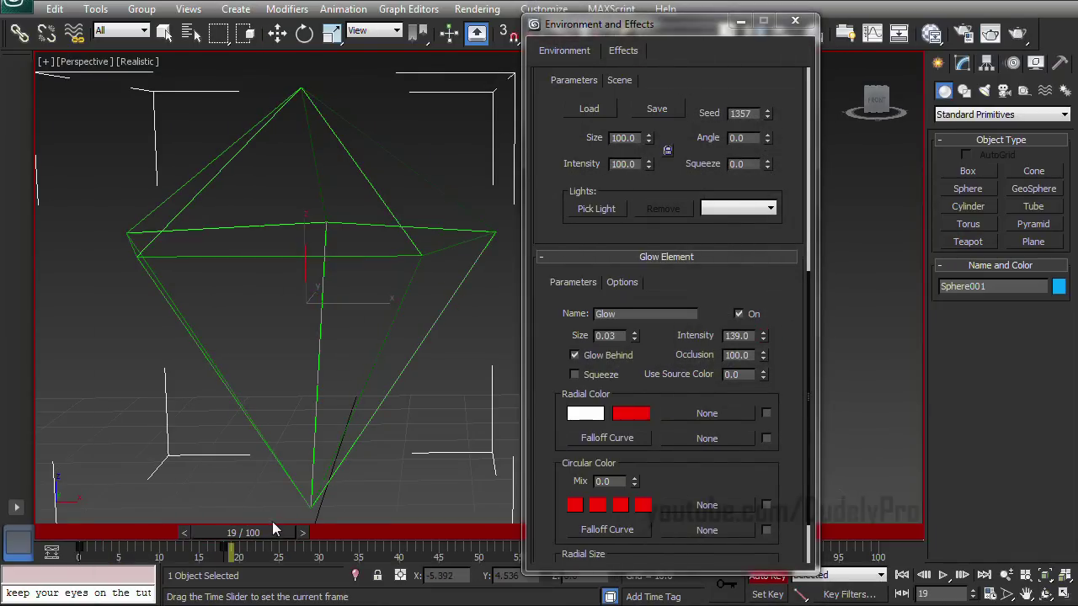
click(1018, 31)
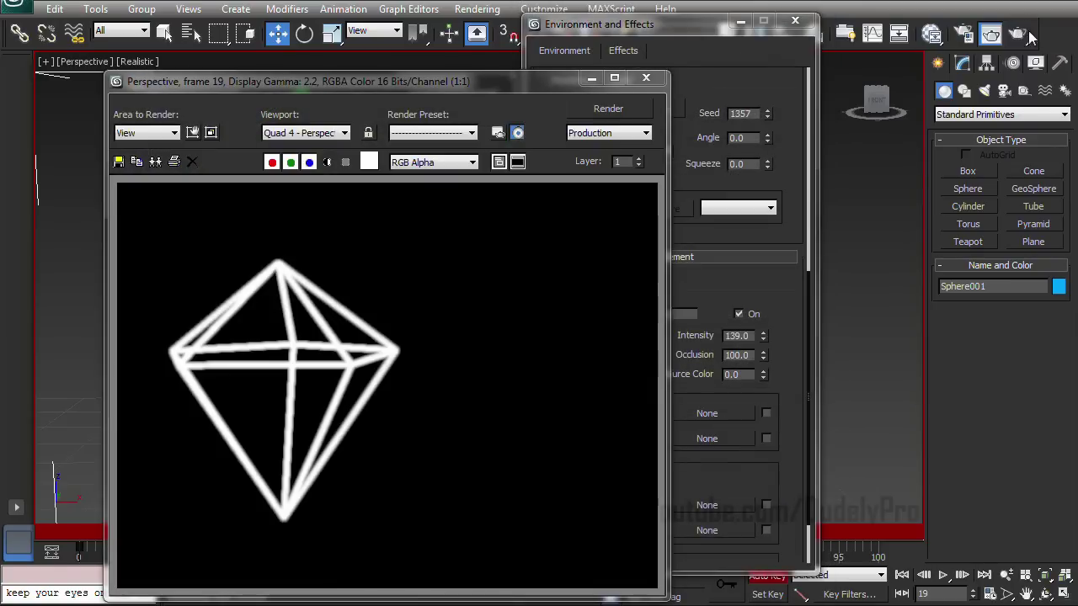
click(646, 78)
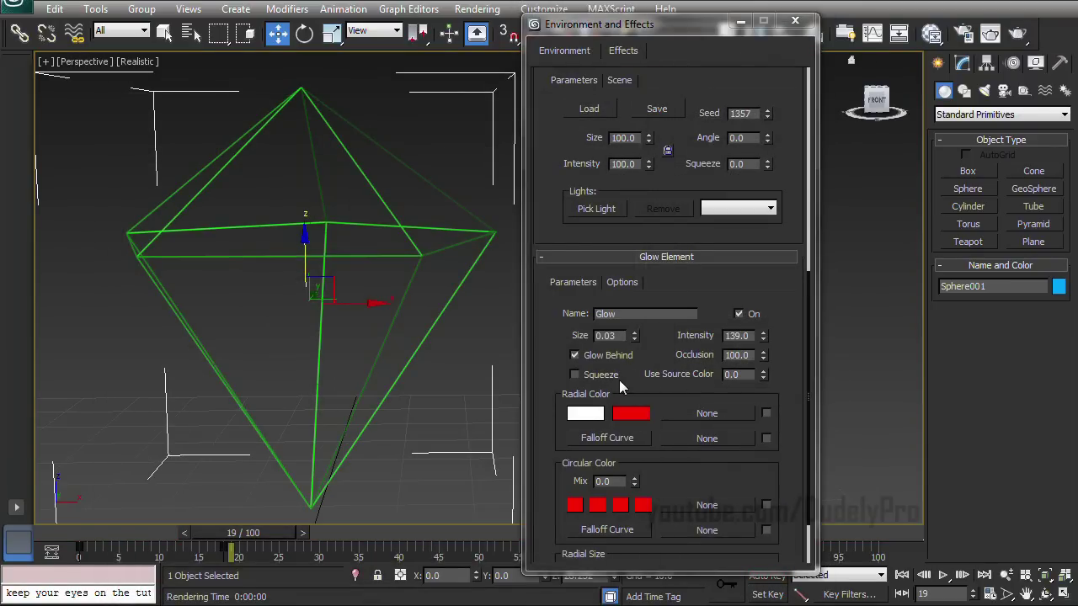
Set the glow's radial colours to a sky blue centre and cyan edge, then preview-render.
click(594, 418)
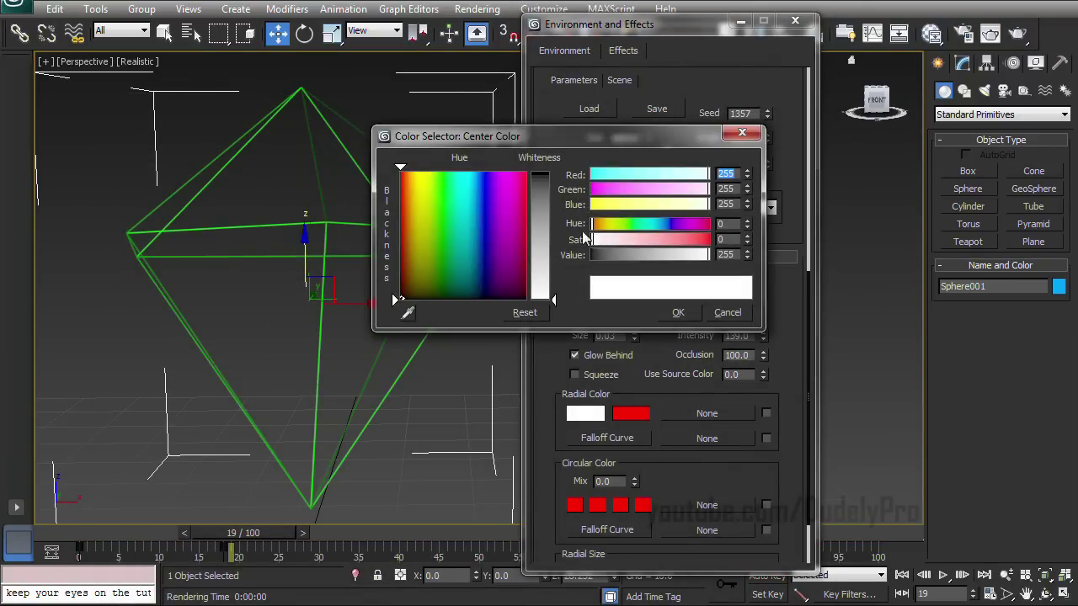
drag(450, 177, 470, 172)
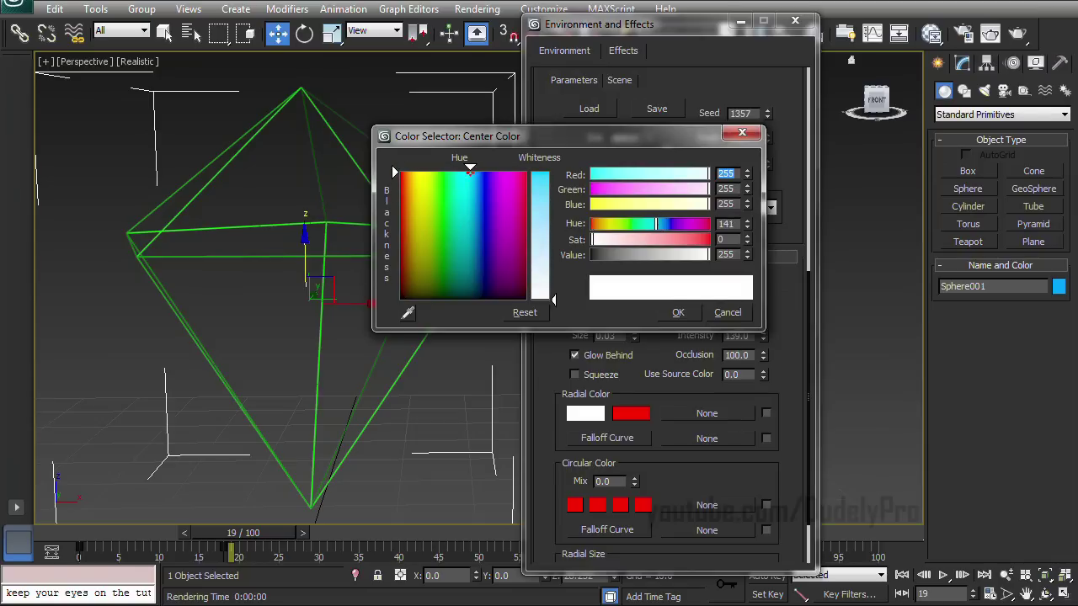
drag(545, 217, 544, 174)
click(678, 312)
click(631, 414)
click(460, 172)
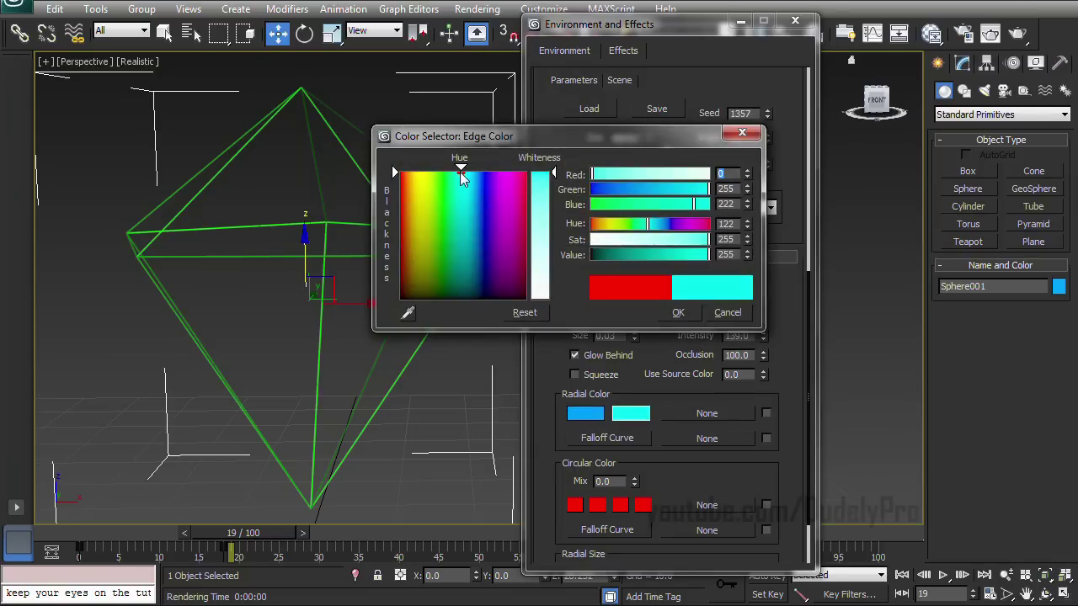
click(691, 312)
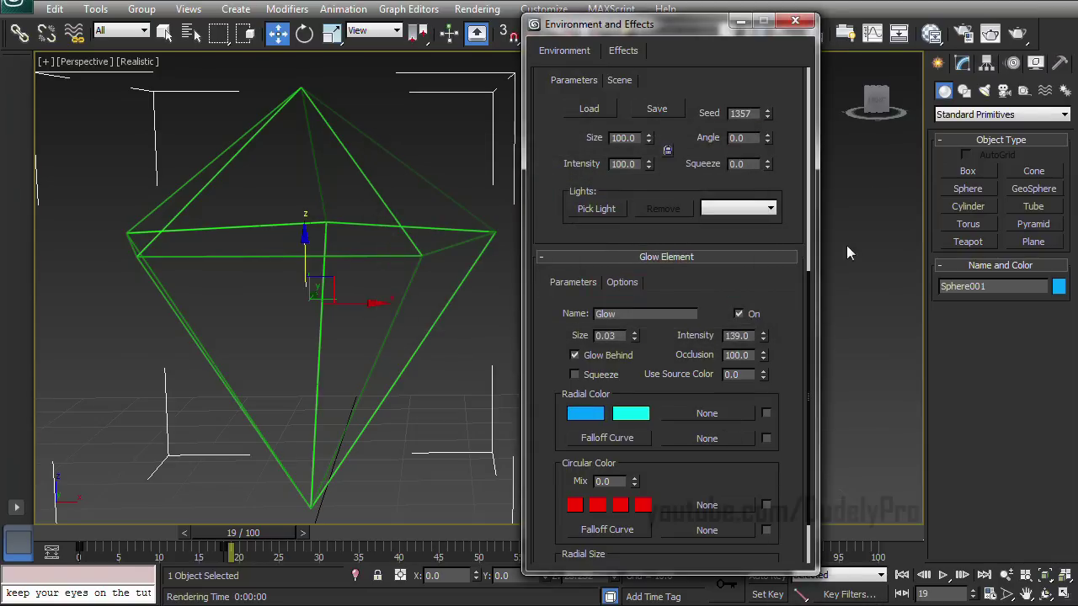
click(1017, 34)
click(647, 78)
Raise the glow's Use Source Color to 79 and re-render to check the cyan tint.
drag(764, 374, 763, 354)
click(934, 34)
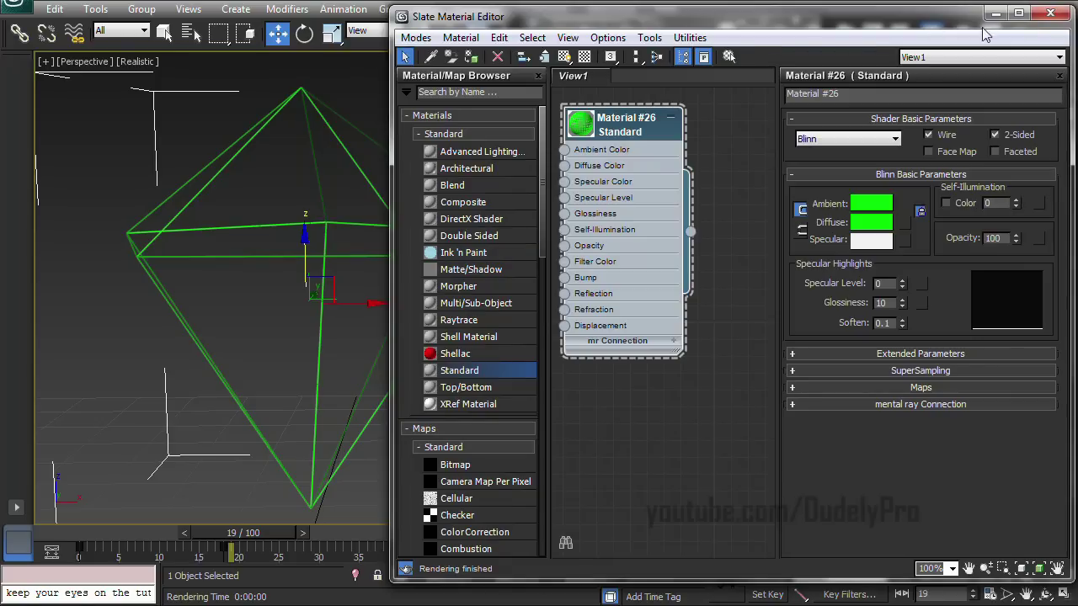
click(1052, 14)
click(1014, 33)
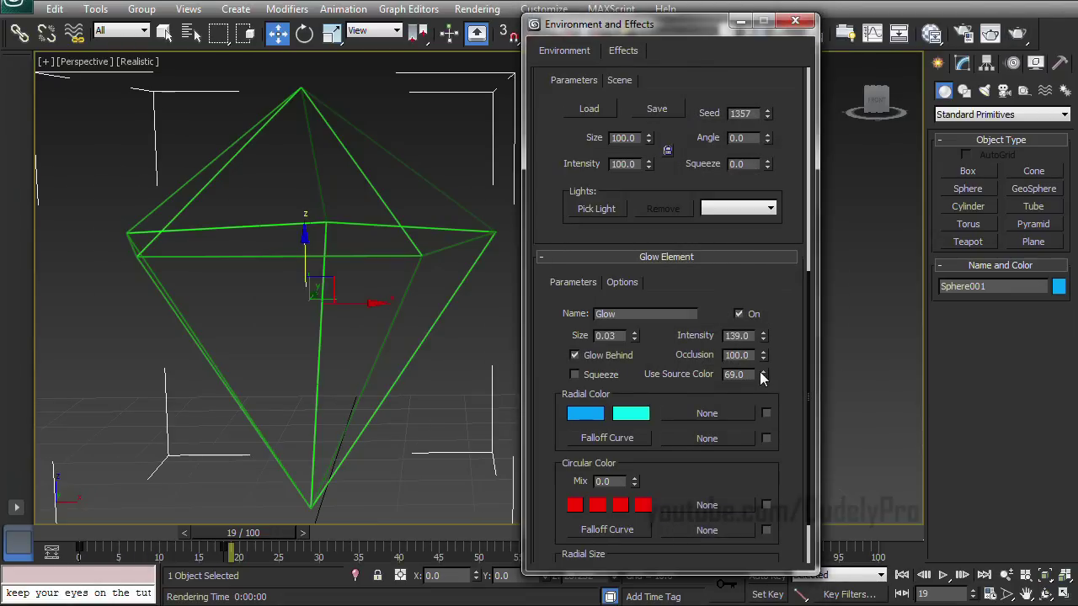
drag(763, 373, 763, 364)
click(1014, 34)
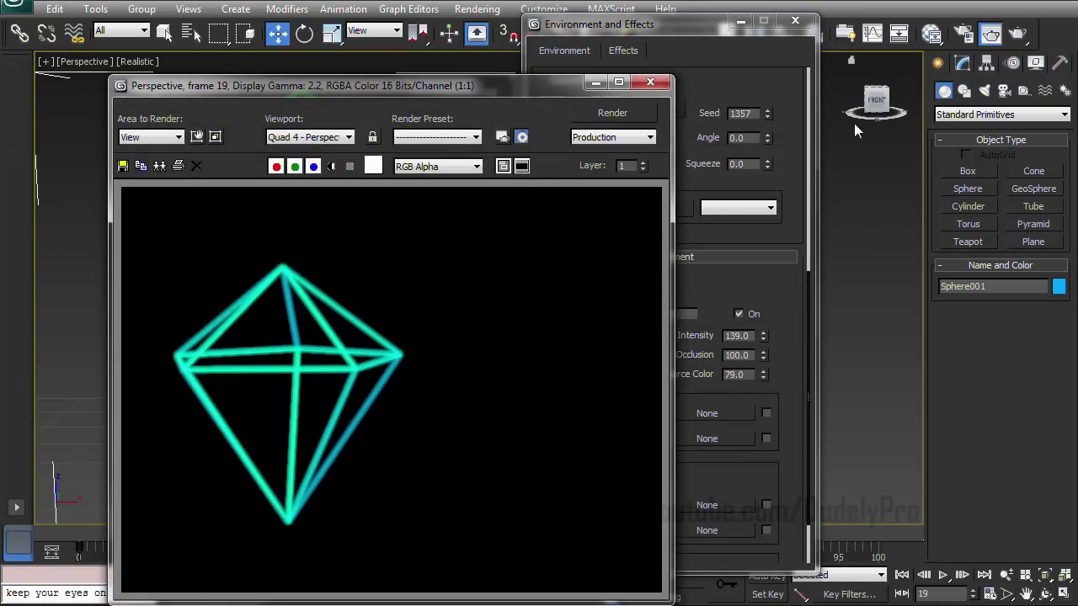
click(650, 82)
drag(695, 106, 703, 497)
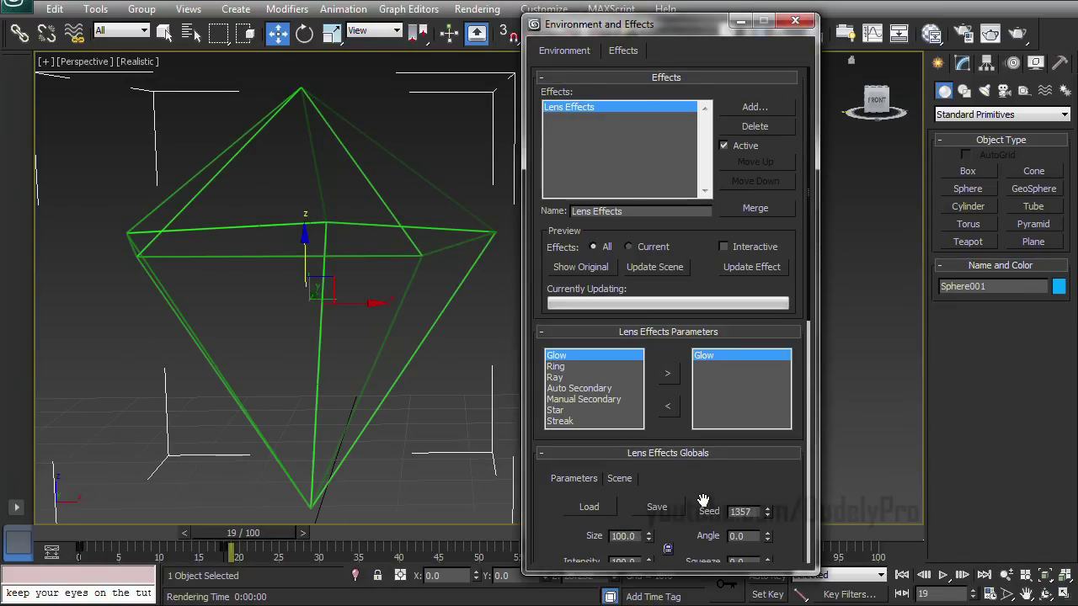
Add a second Glow element with size 0.1, intensity 108 and Use Source Color 100.
drag(689, 373, 670, 361)
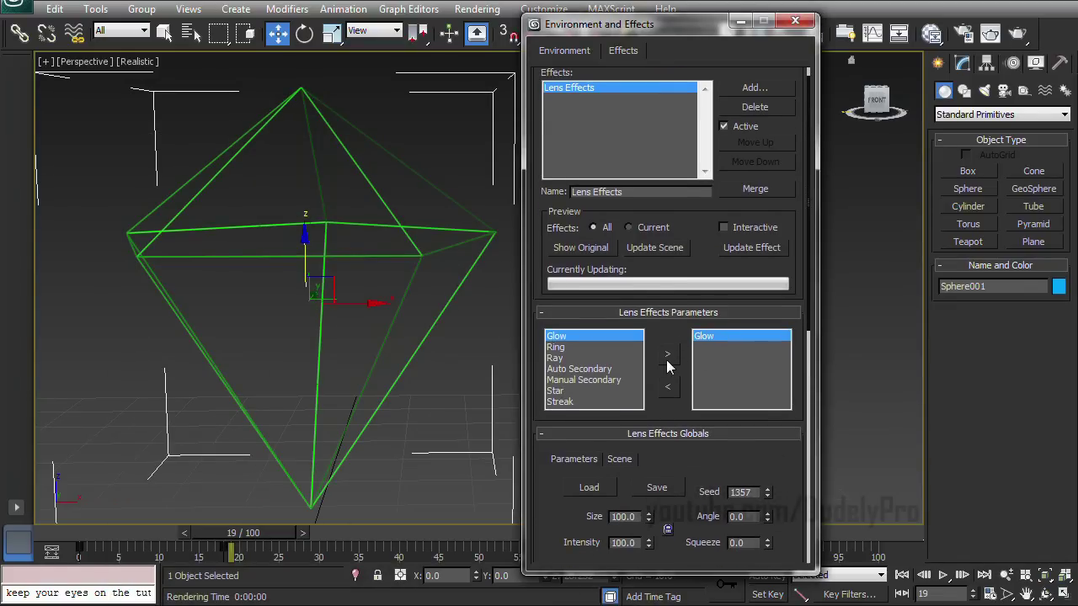
click(668, 358)
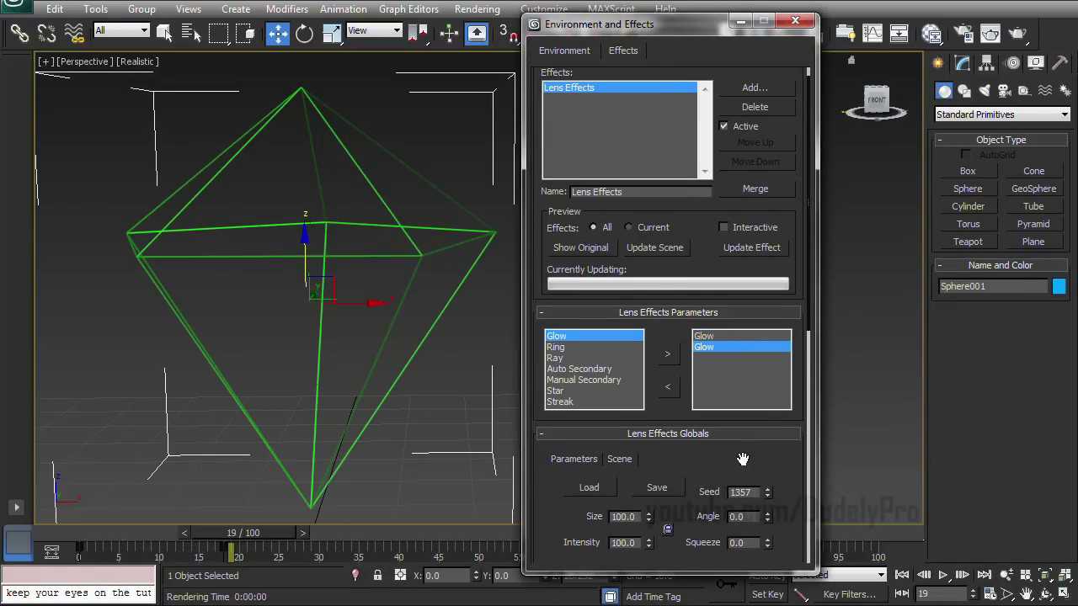
drag(742, 459, 667, 16)
drag(763, 264, 763, 278)
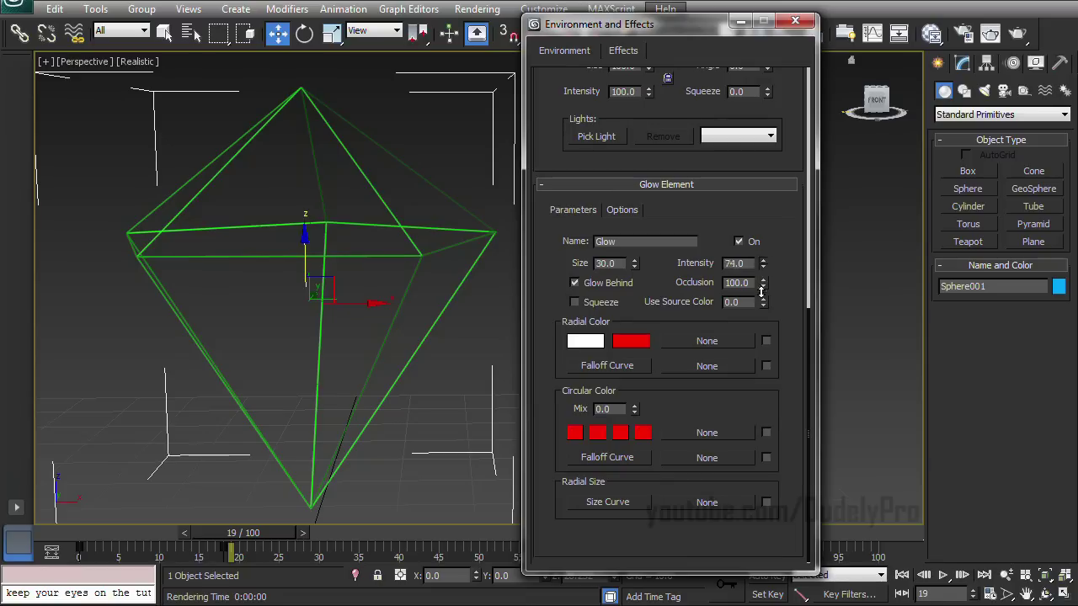
click(625, 212)
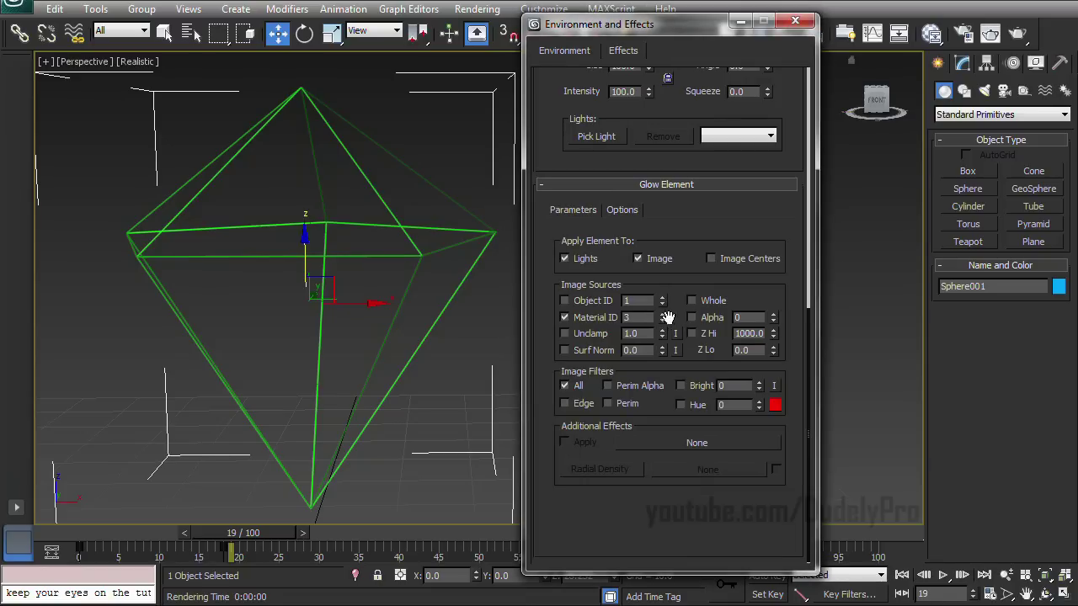
Check the material's ID channel, then render a preview of the second glow.
click(931, 34)
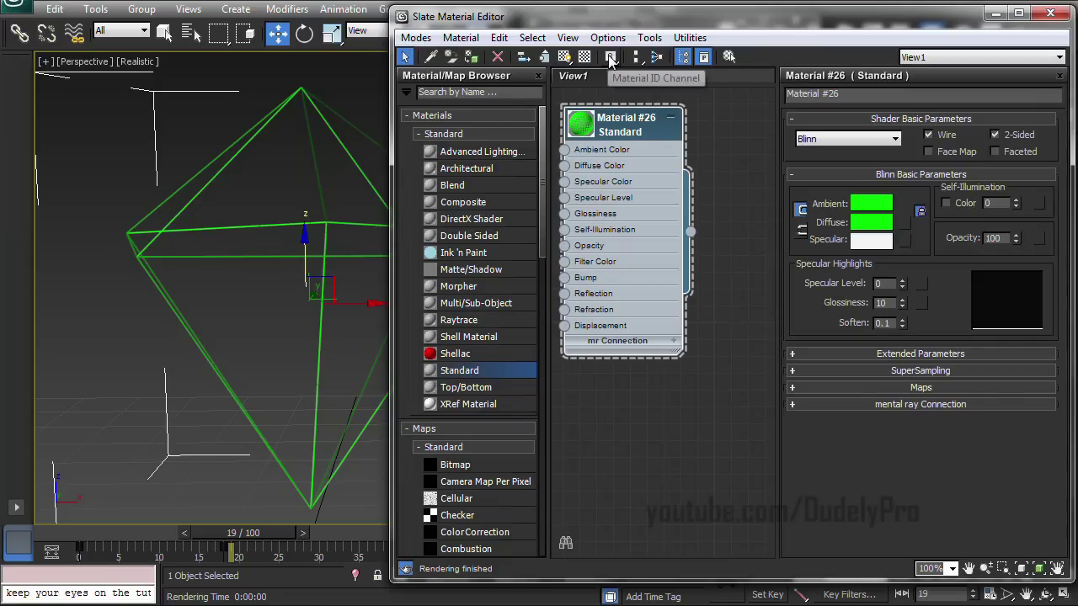
click(1052, 15)
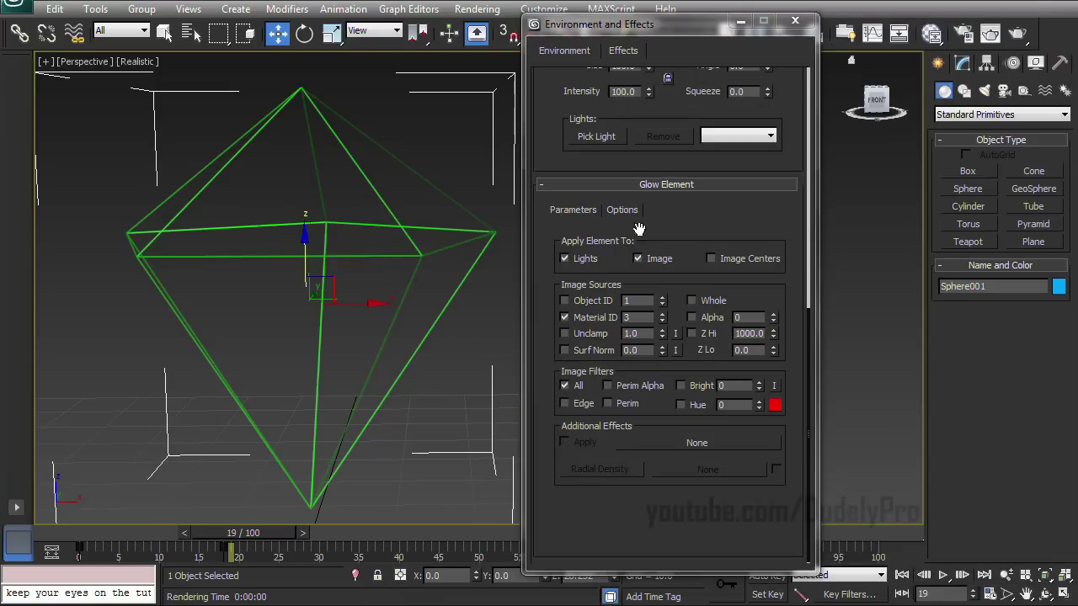
click(571, 210)
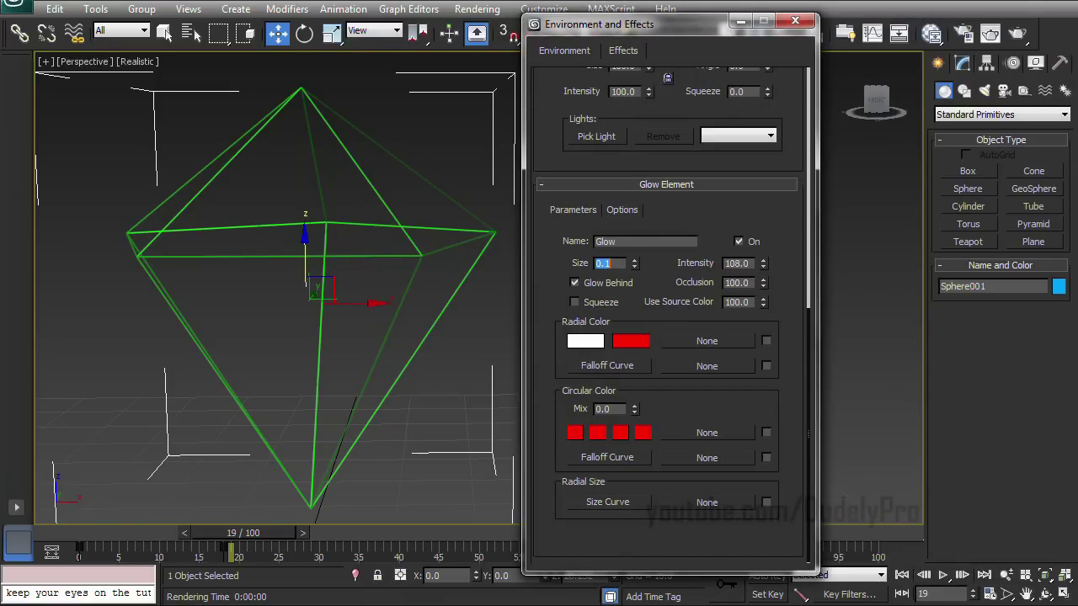
click(1017, 34)
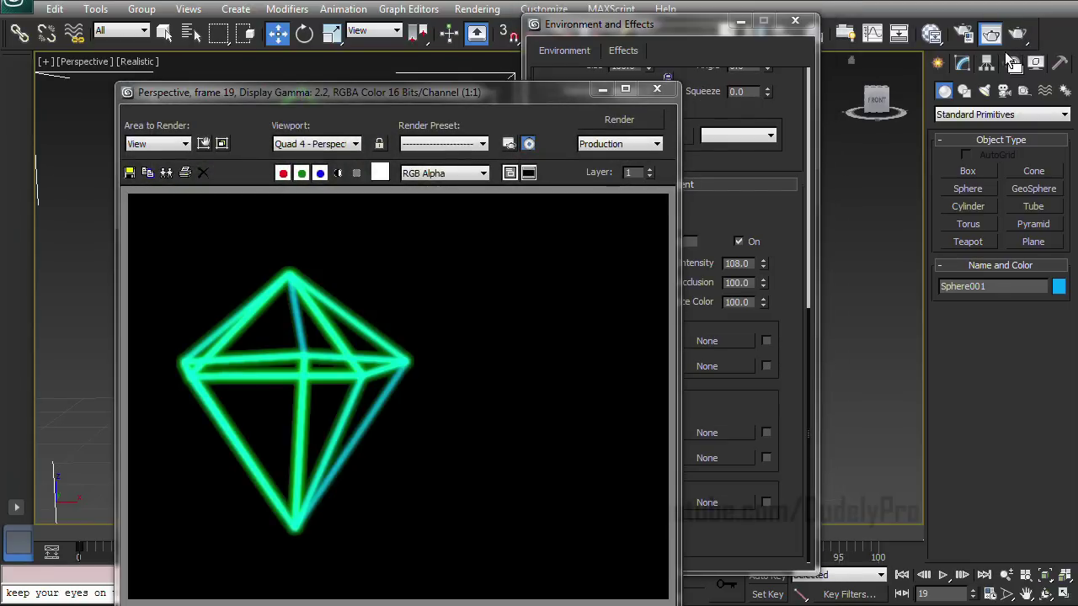
click(659, 89)
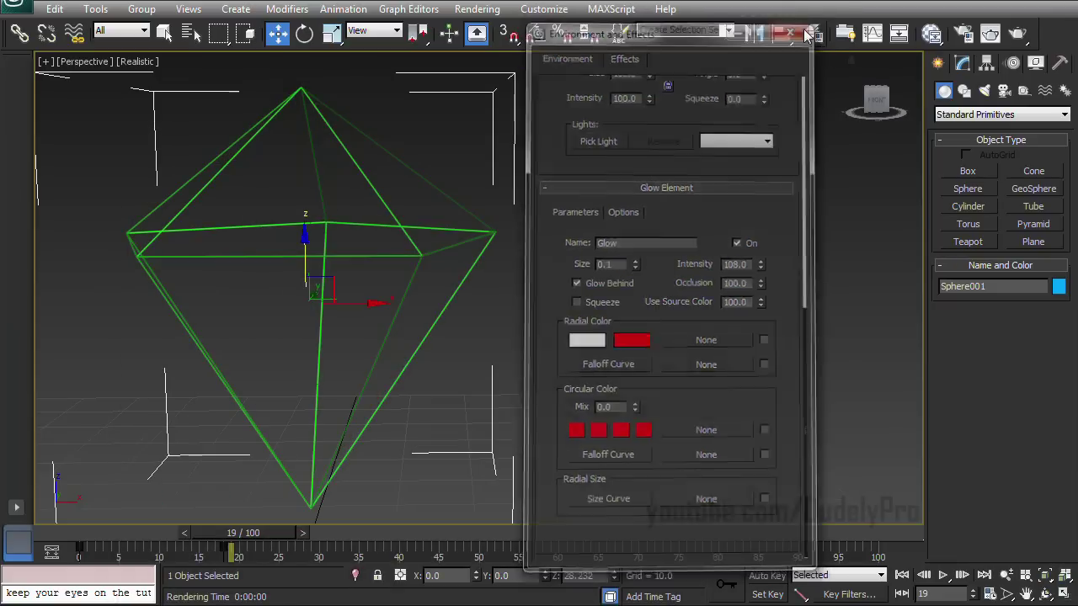
Assign NVIDIA mental ray as the production renderer and render the teal wireframe with it.
click(795, 21)
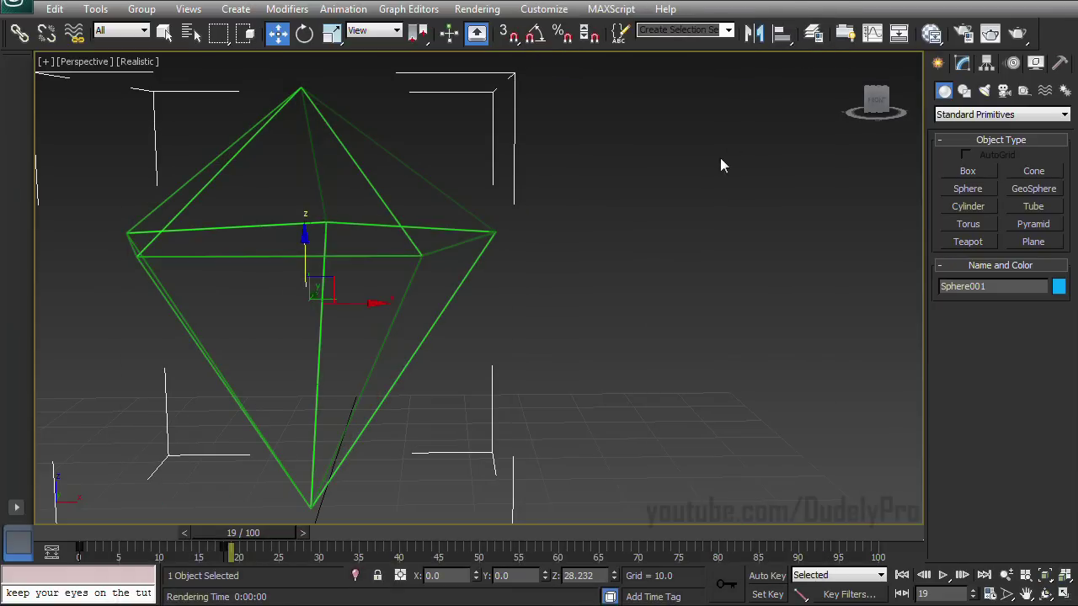
click(963, 33)
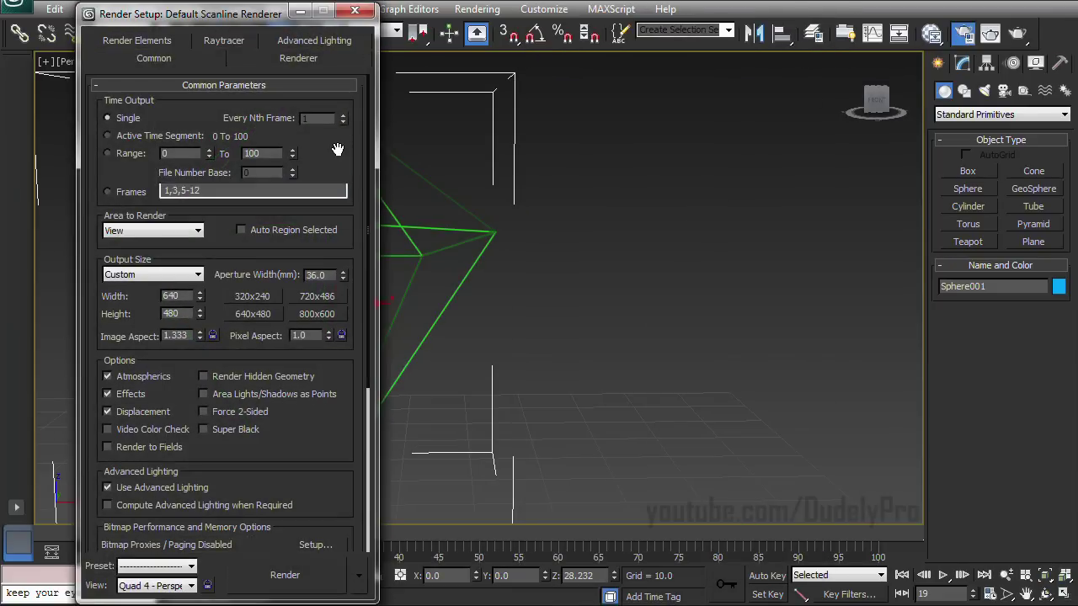
scroll(340, 147, down, 5)
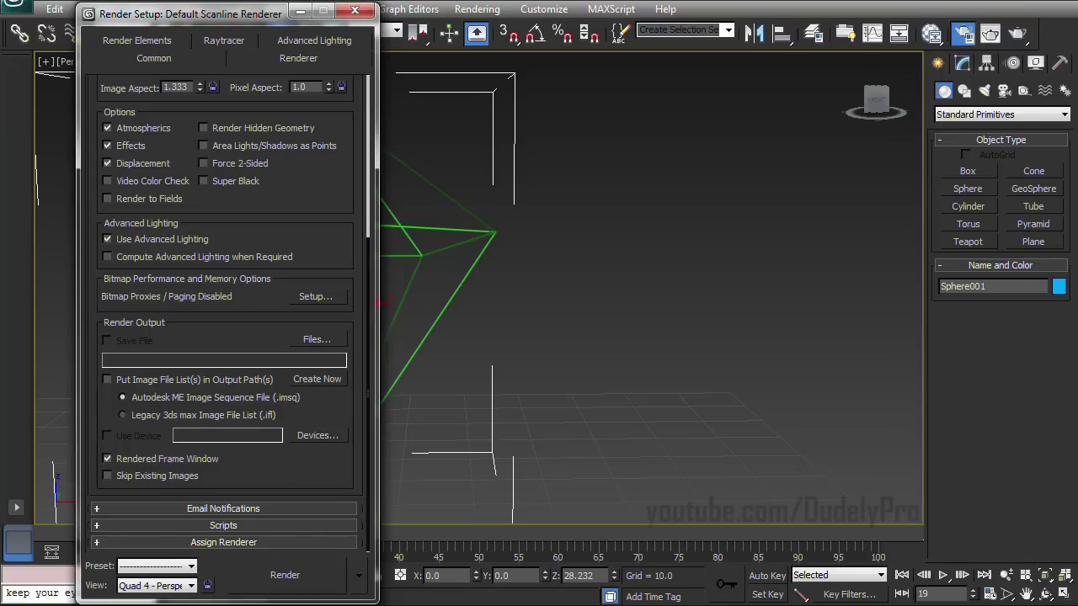
click(287, 543)
click(320, 470)
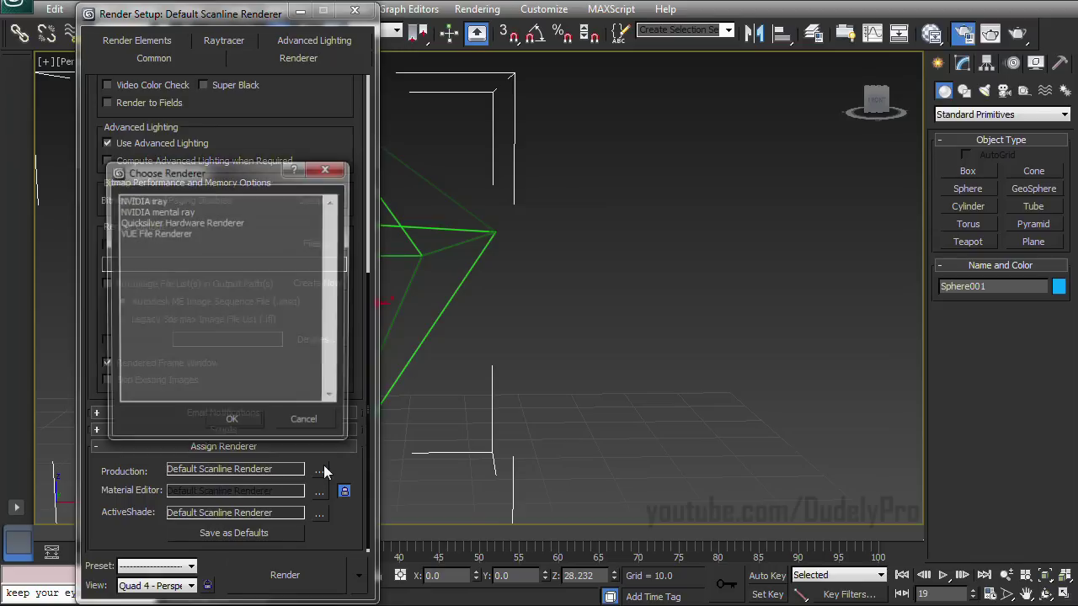
click(182, 211)
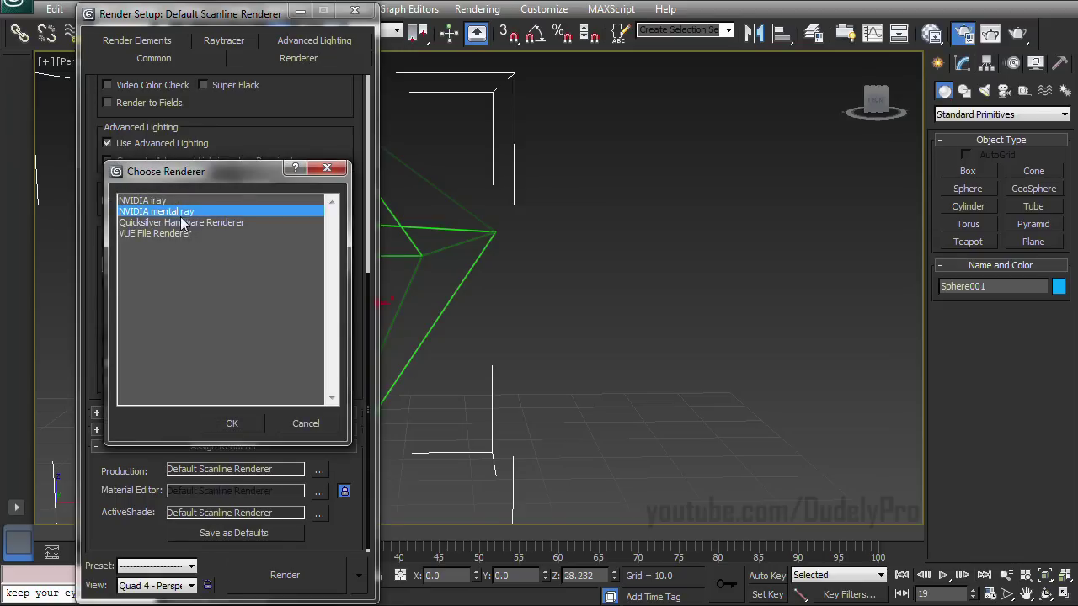
click(239, 428)
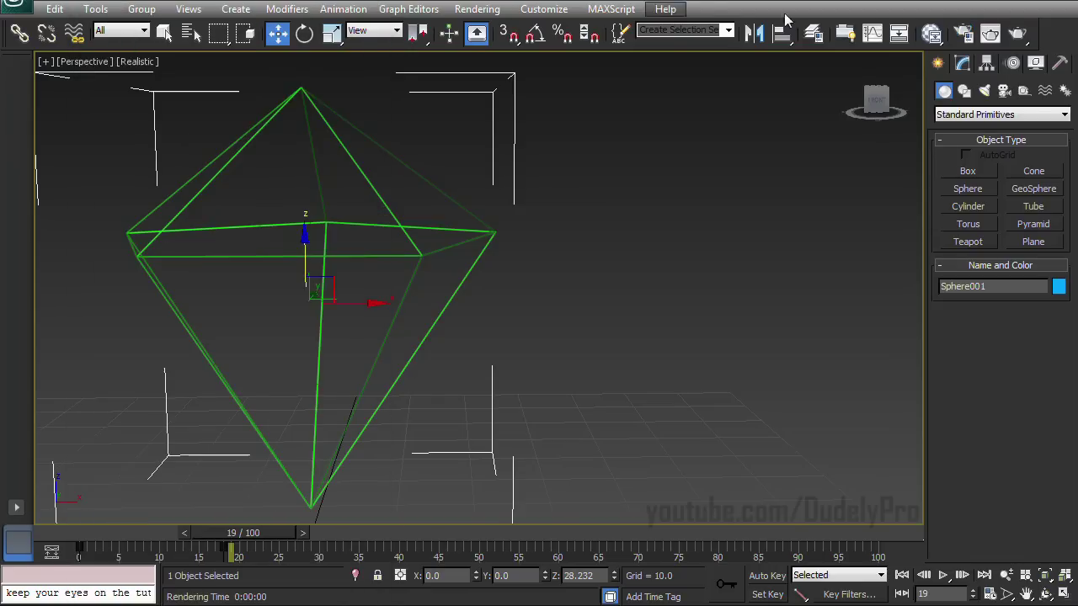
click(1010, 31)
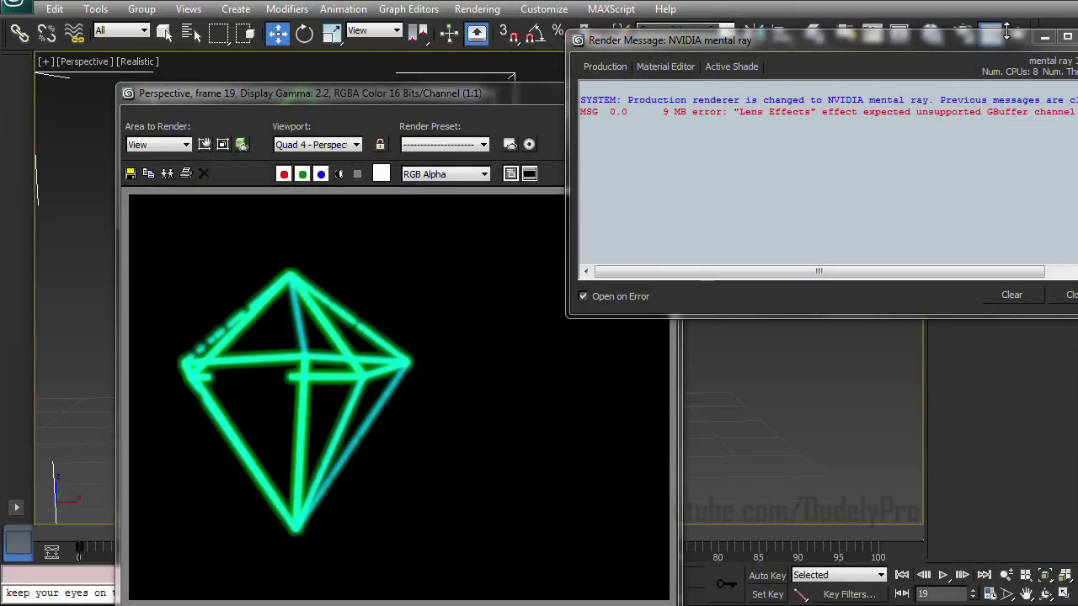
drag(577, 98, 575, 88)
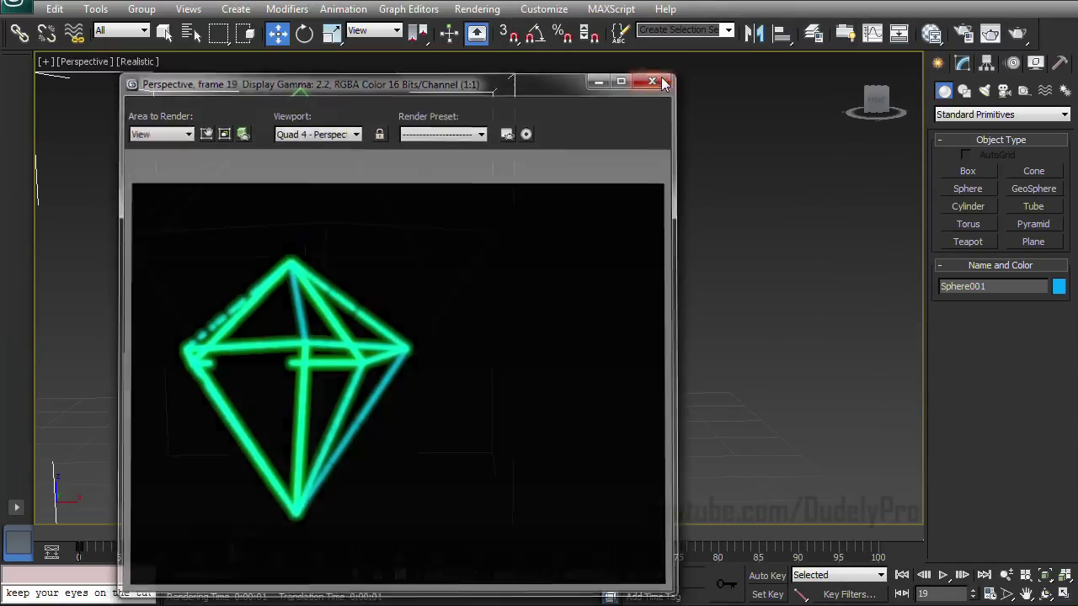
click(657, 79)
Create mental ray Material #27 with a Glow map in its Surface slot and show the Glow parameters.
key(m)
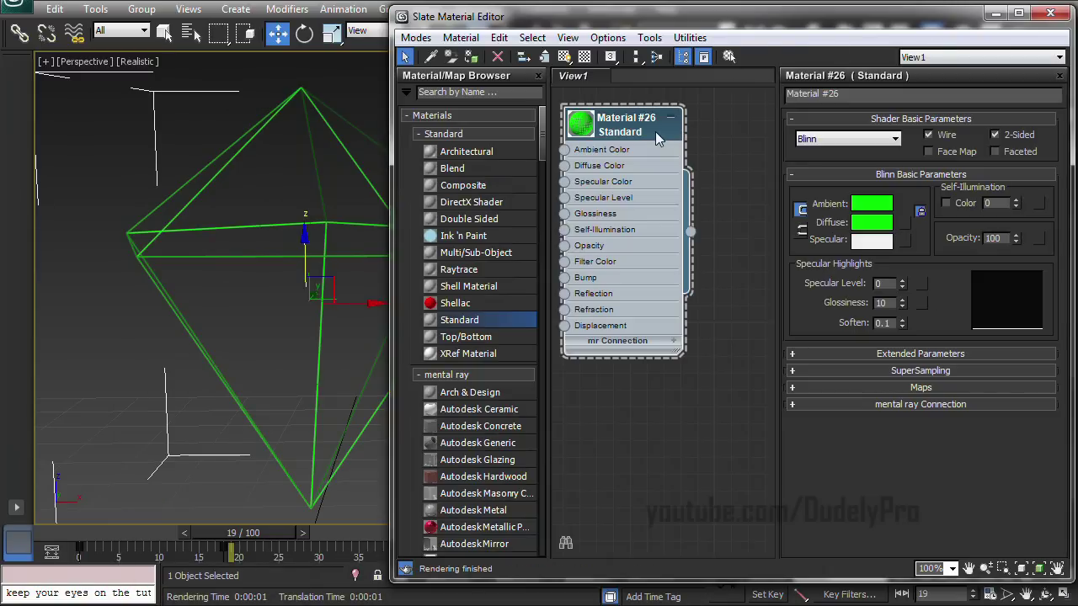
click(671, 119)
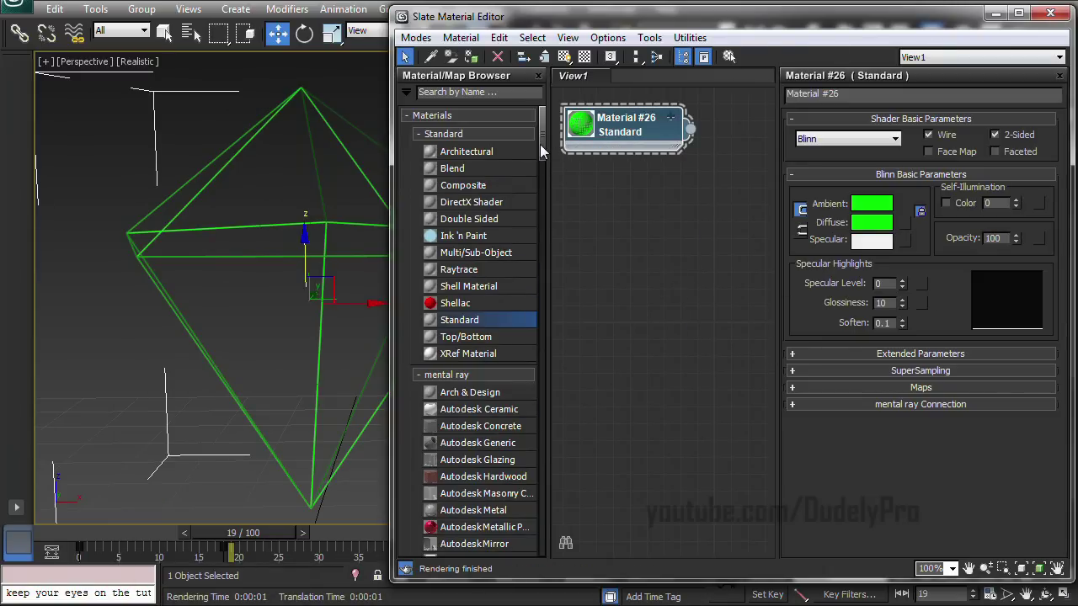
drag(540, 144, 542, 197)
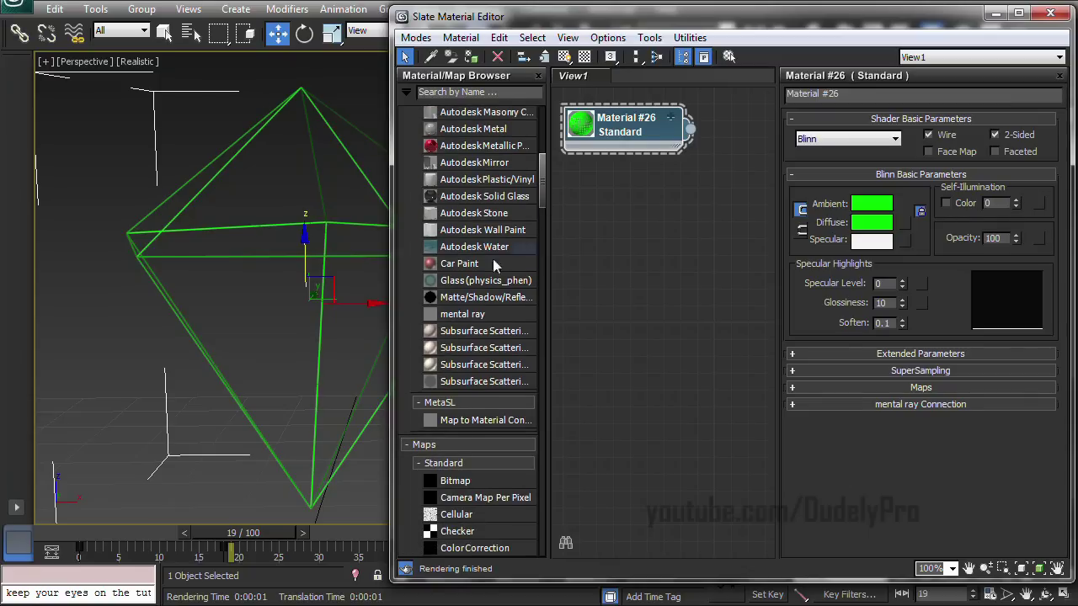
mouse_move(462, 314)
mouse_down()
mouse_move(612, 261)
mouse_move(642, 190)
mouse_up()
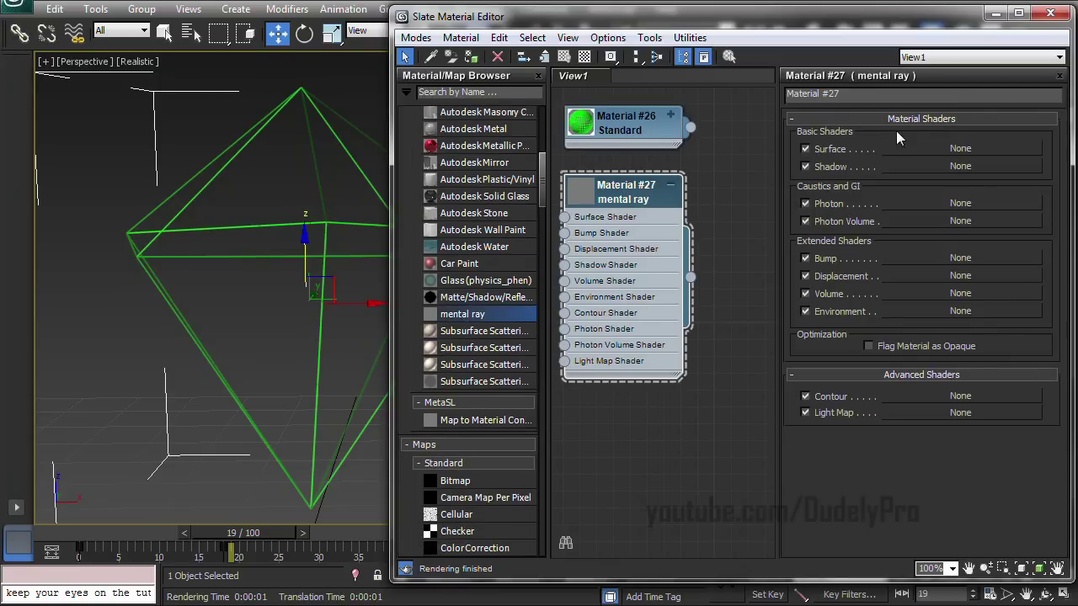
click(939, 146)
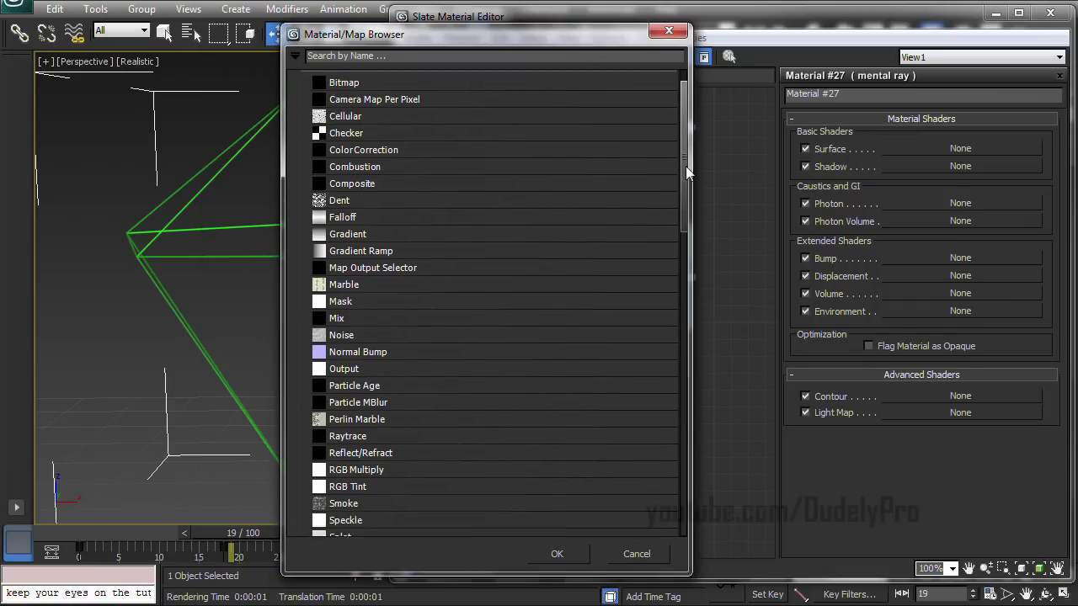
drag(685, 166, 652, 337)
scroll(655, 336, down, 1)
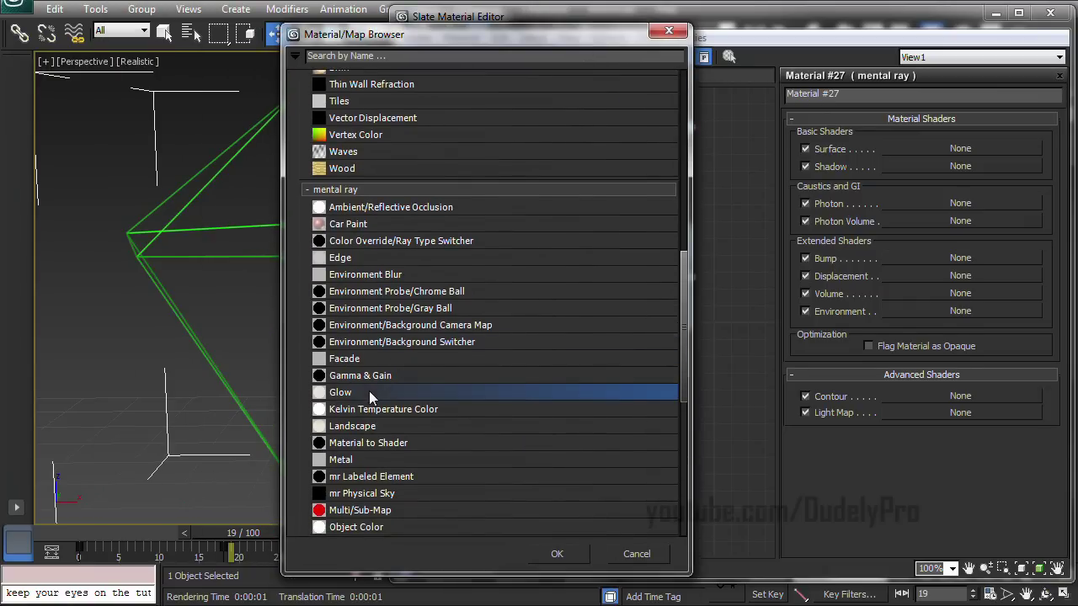
click(557, 555)
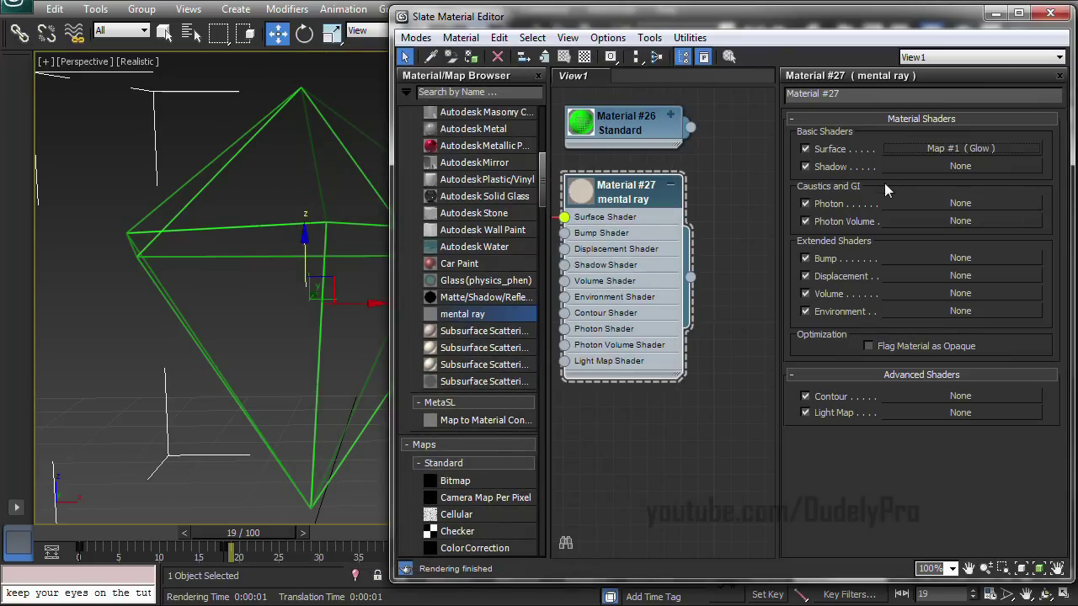
click(919, 149)
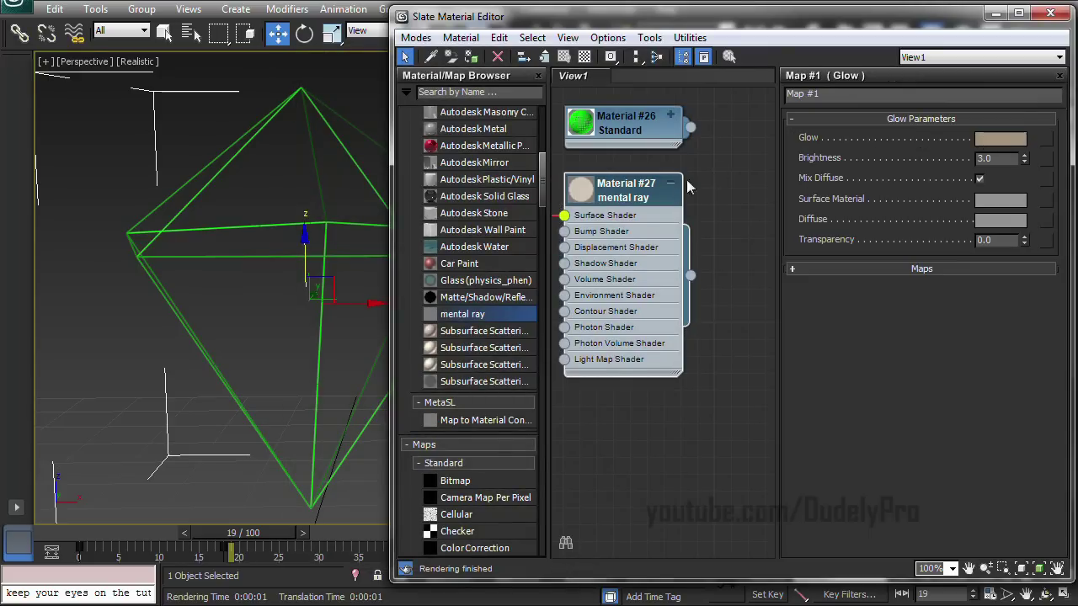
Colour the Glow shader orange-yellow and drag Material #27 onto the pyramid.
click(600, 230)
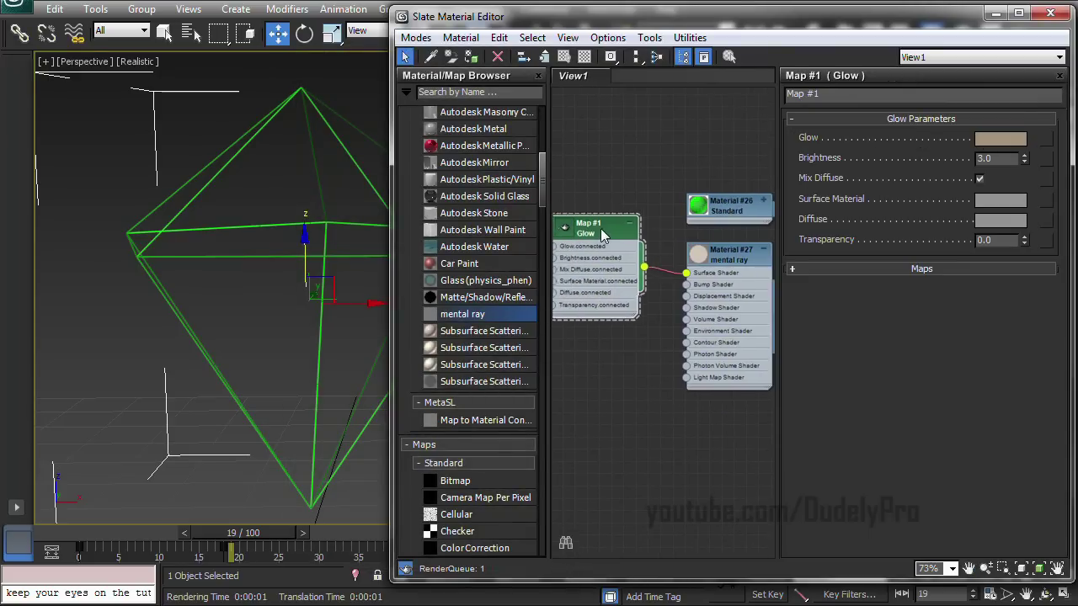
drag(601, 228, 619, 228)
middle_drag(631, 368, 660, 313)
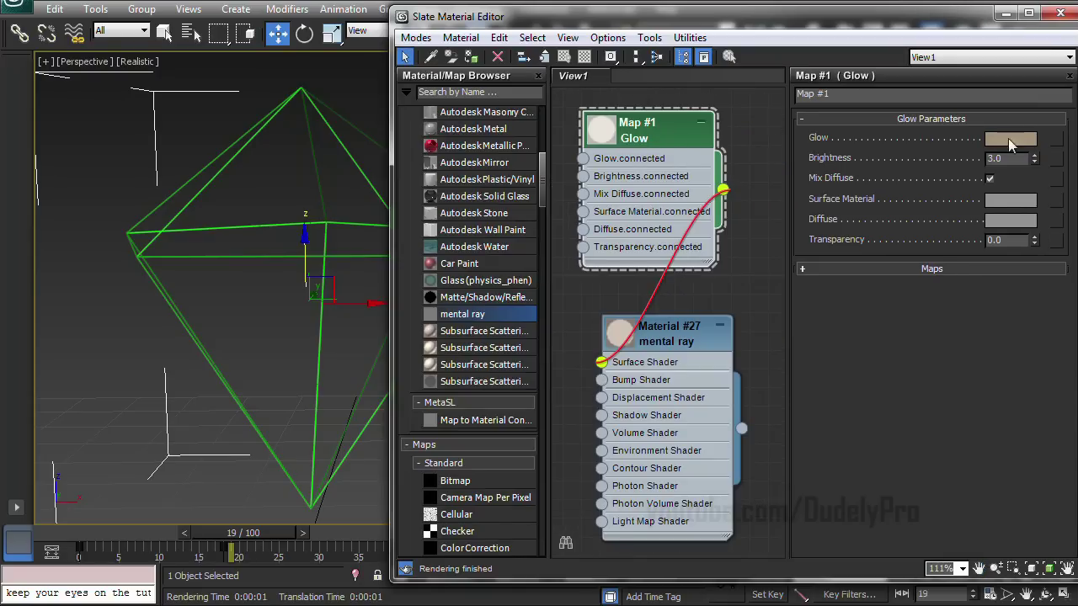
click(1009, 138)
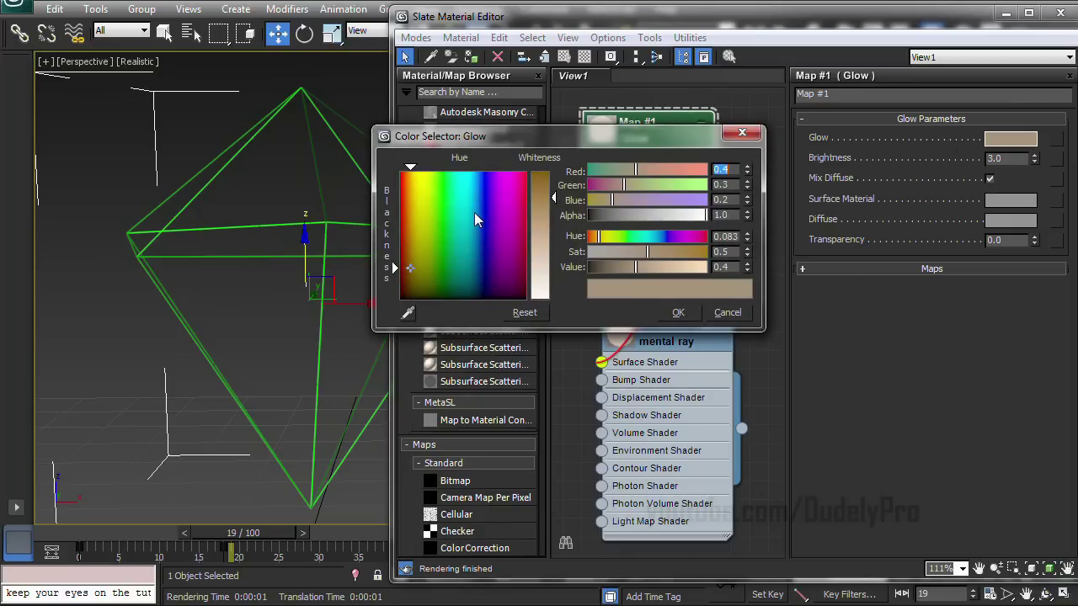
drag(473, 215, 471, 173)
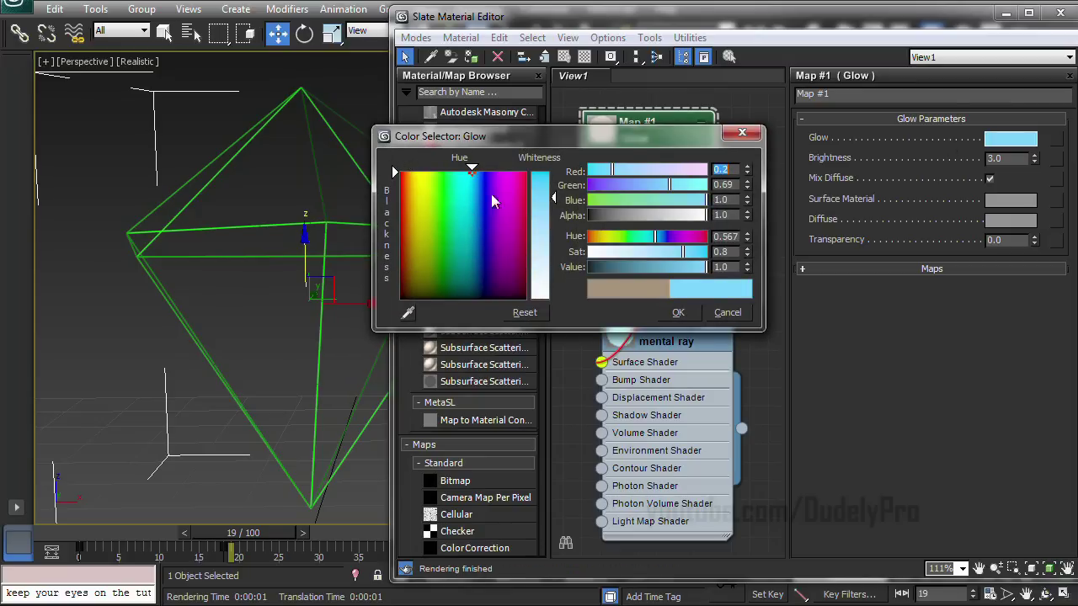
click(411, 173)
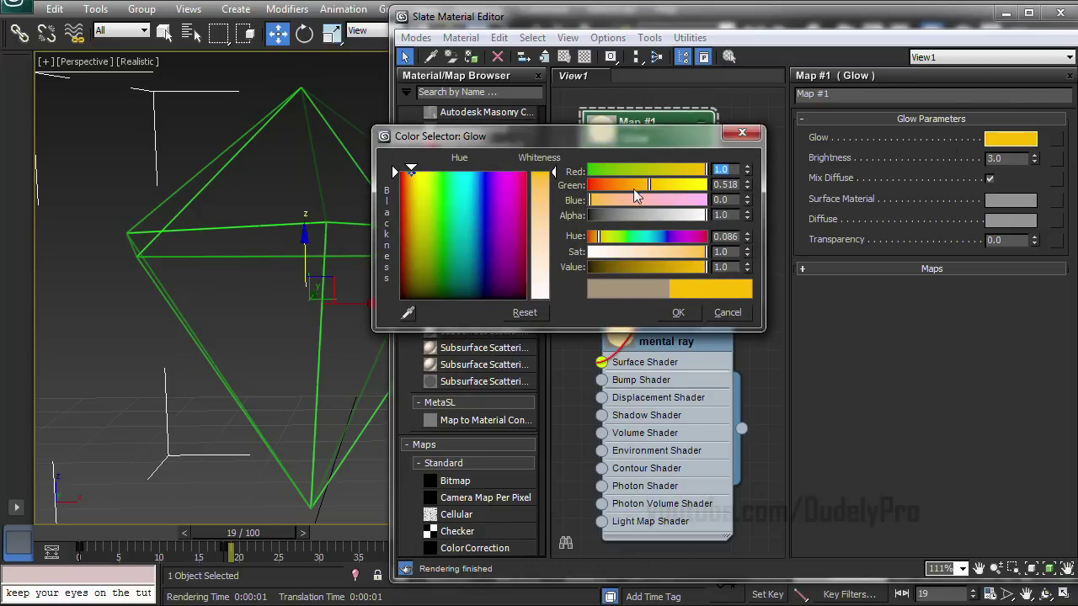
click(673, 309)
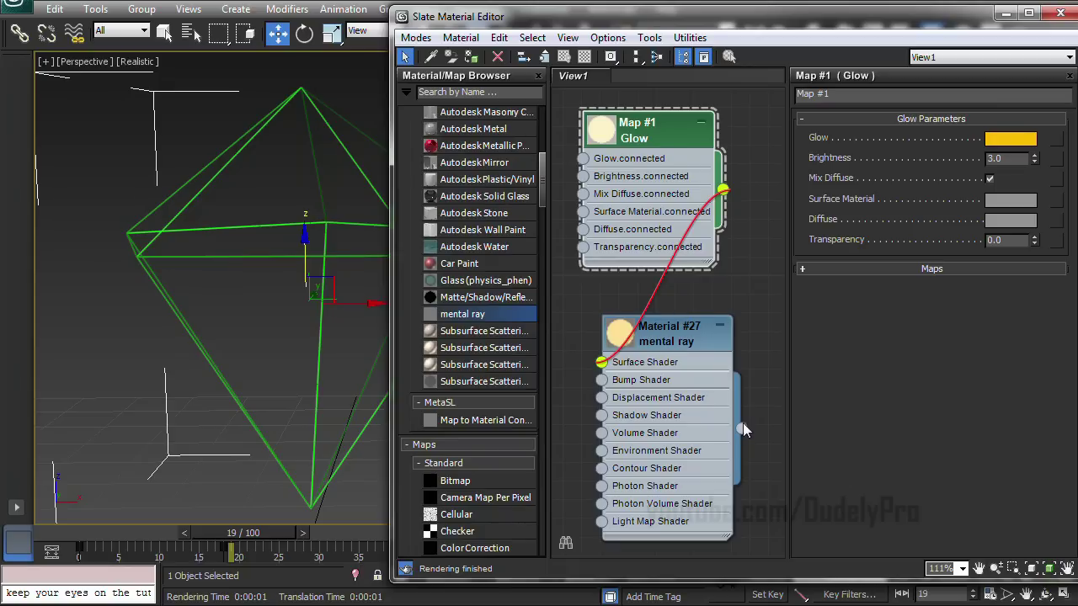
drag(743, 423, 775, 426)
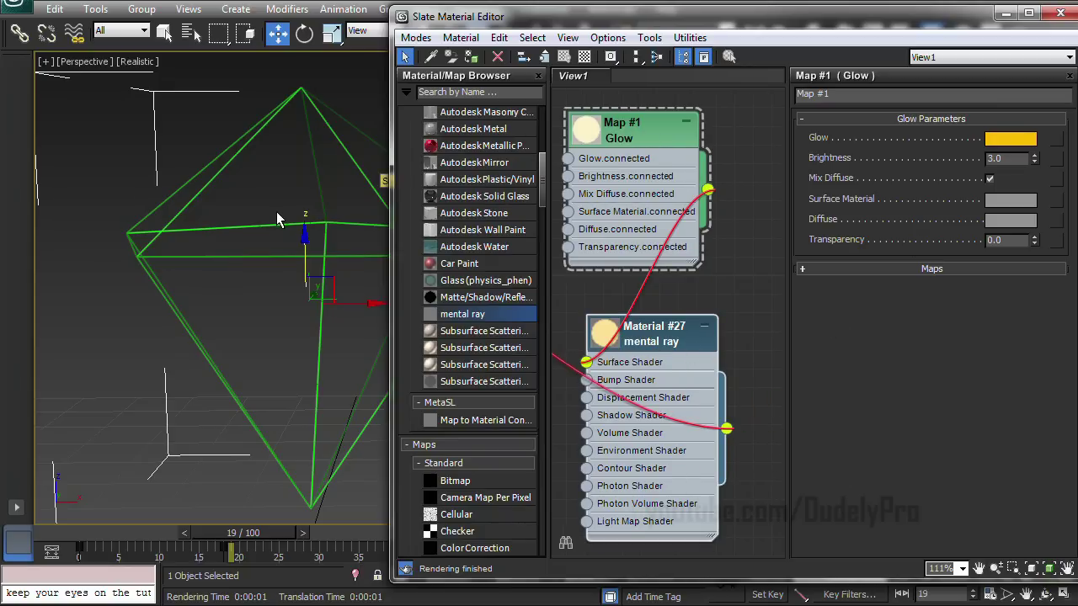
drag(775, 431, 283, 169)
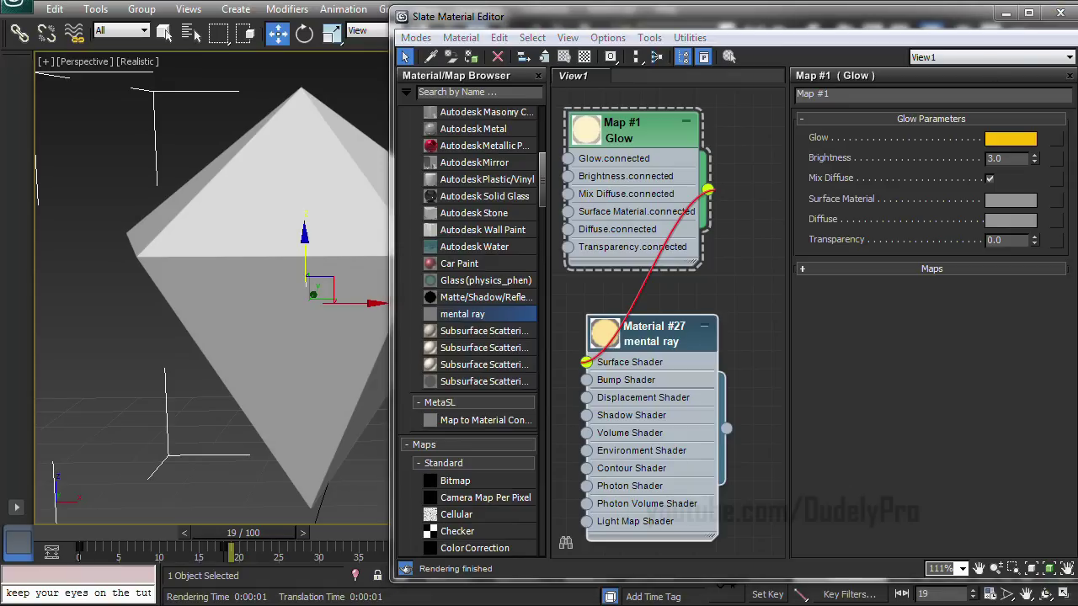
Test-render the pyramid with mental ray, then close the render and clear the Lens Effects error log.
key(shift+q)
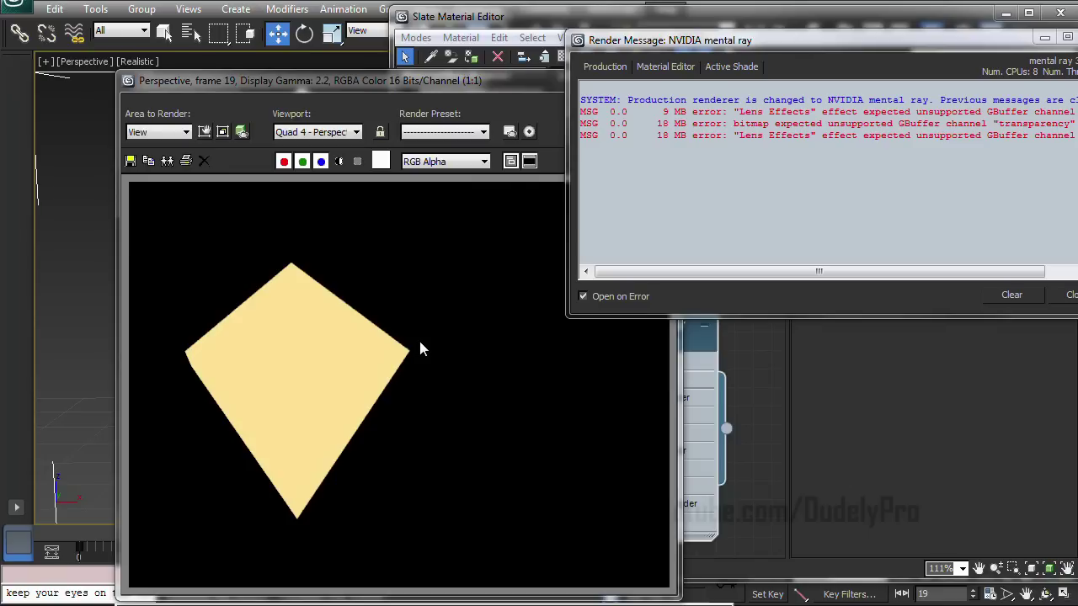
click(495, 69)
click(358, 81)
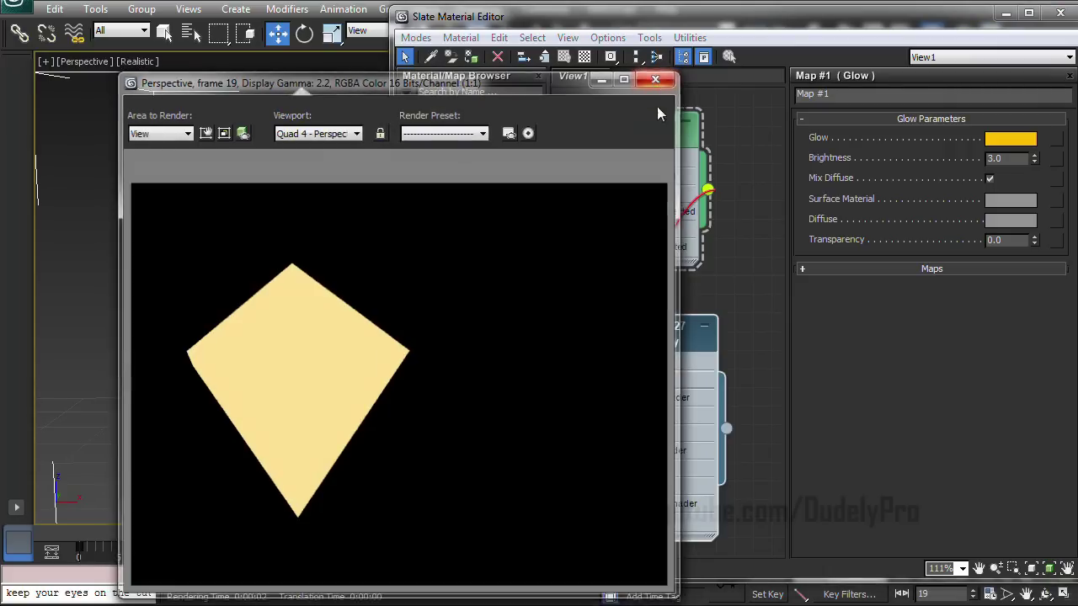
click(658, 78)
click(1004, 15)
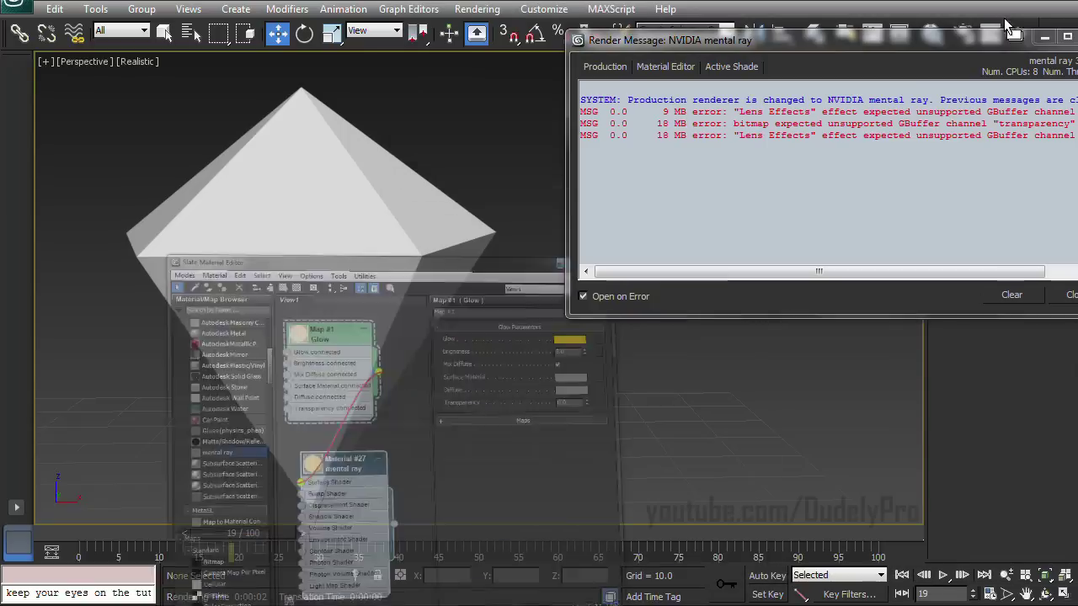
drag(967, 41, 913, 47)
click(954, 300)
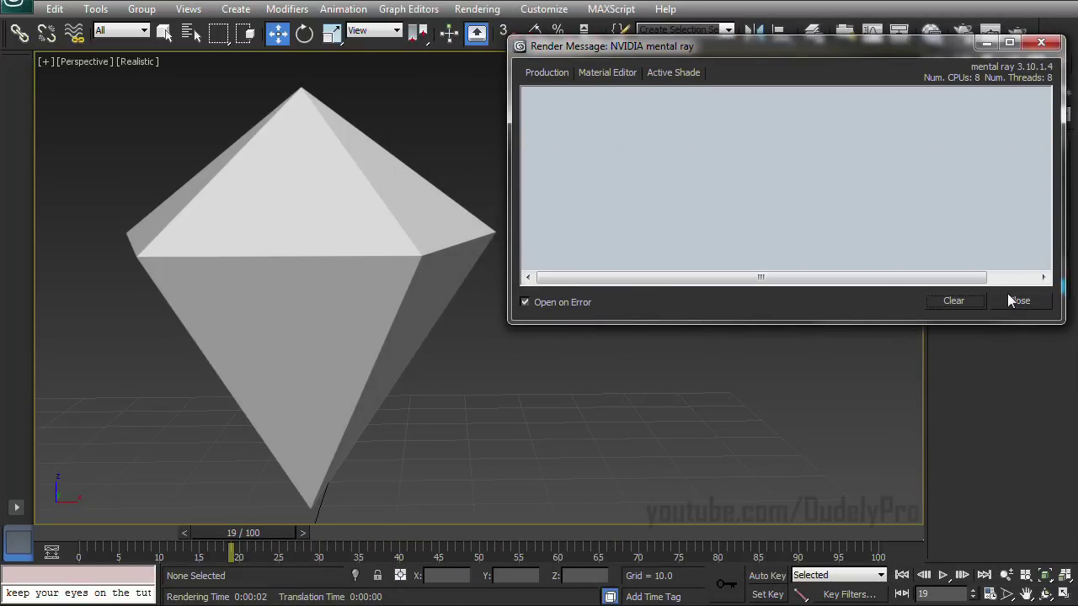
click(1011, 297)
Delete Lens Effects from the Rendering Effects list and re-render the scene.
click(477, 9)
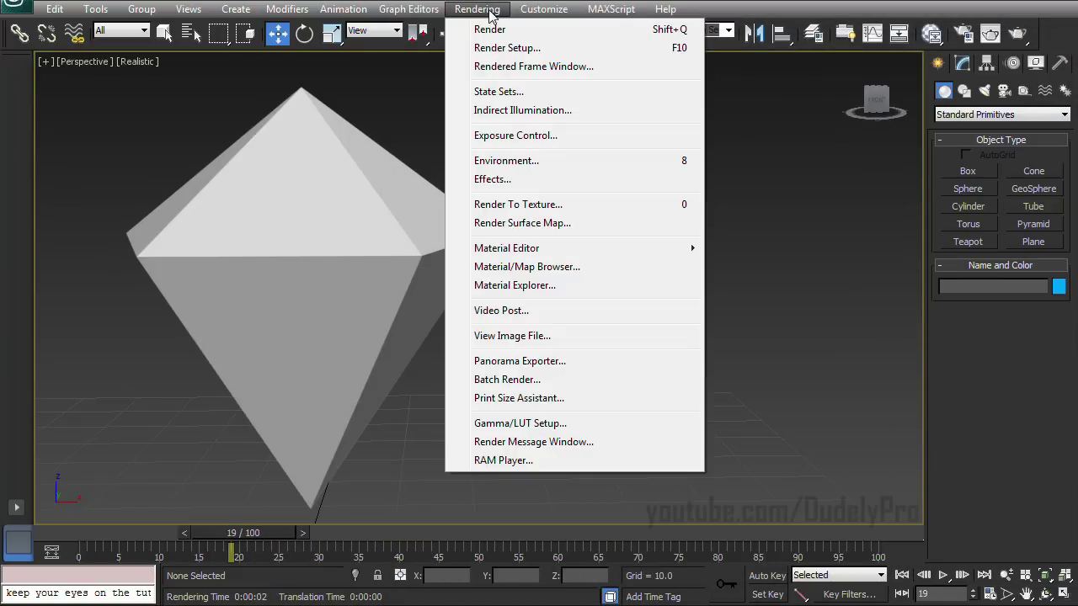
click(500, 178)
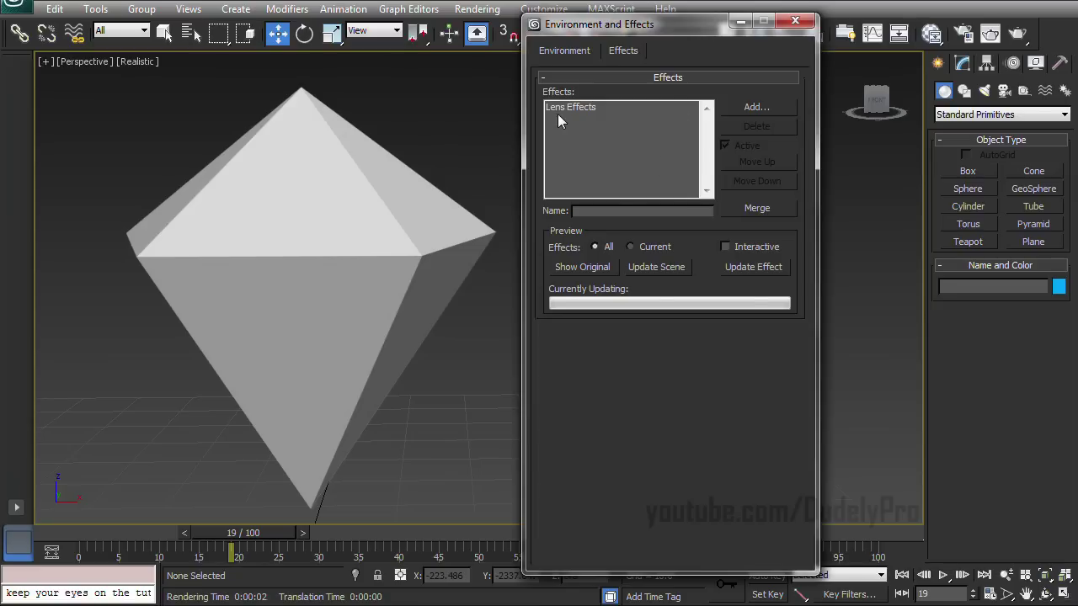
click(581, 108)
click(751, 128)
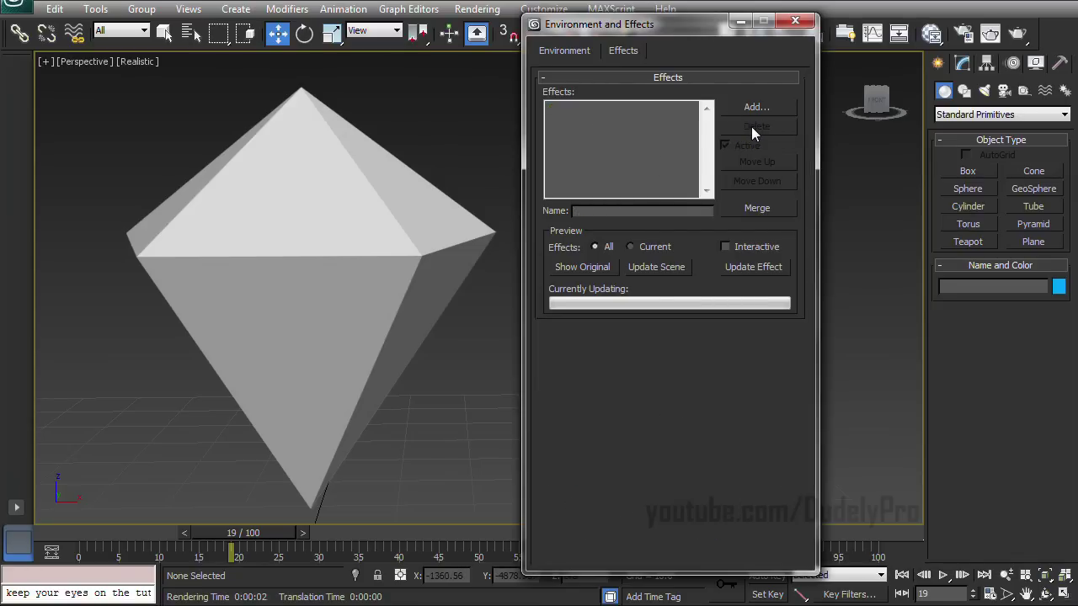
click(795, 22)
click(1015, 33)
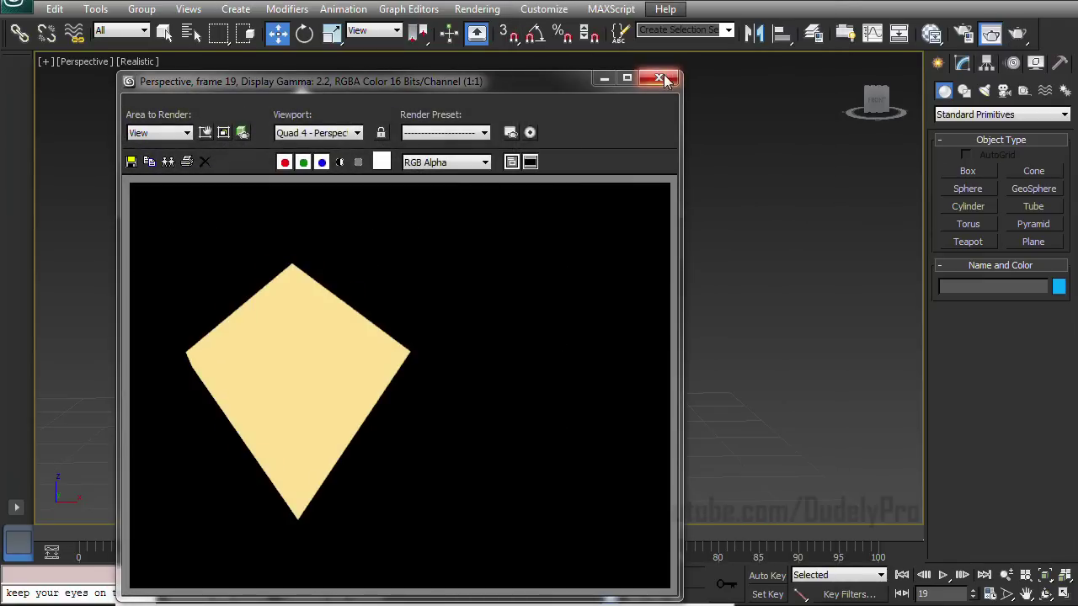
click(659, 78)
key(m)
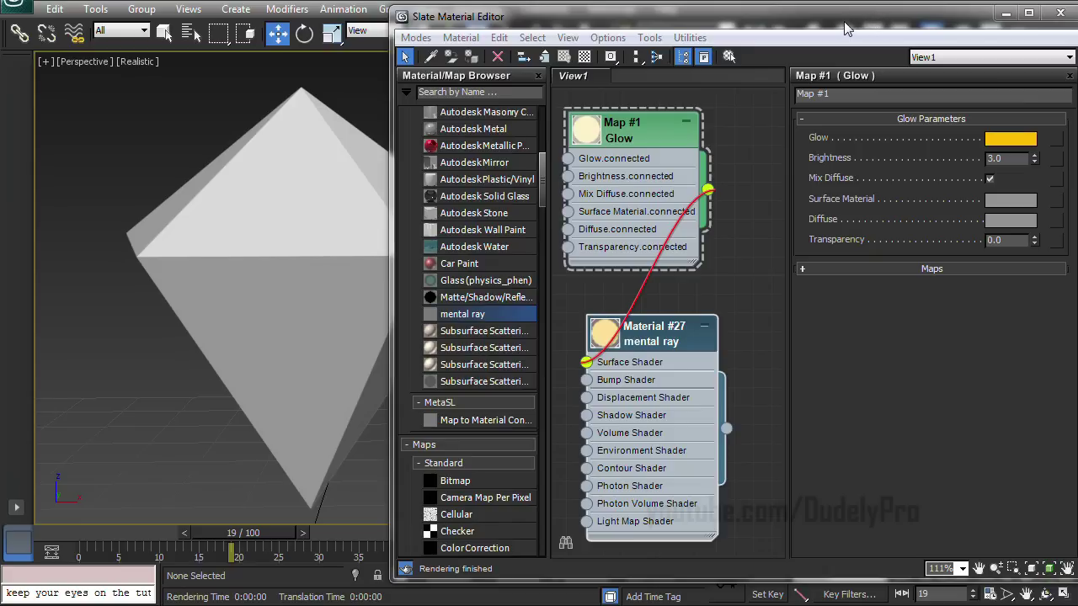
Open Render Setup's mental ray Renderer tab and scroll to the Camera Effects rollout.
key(F10)
key(F10)
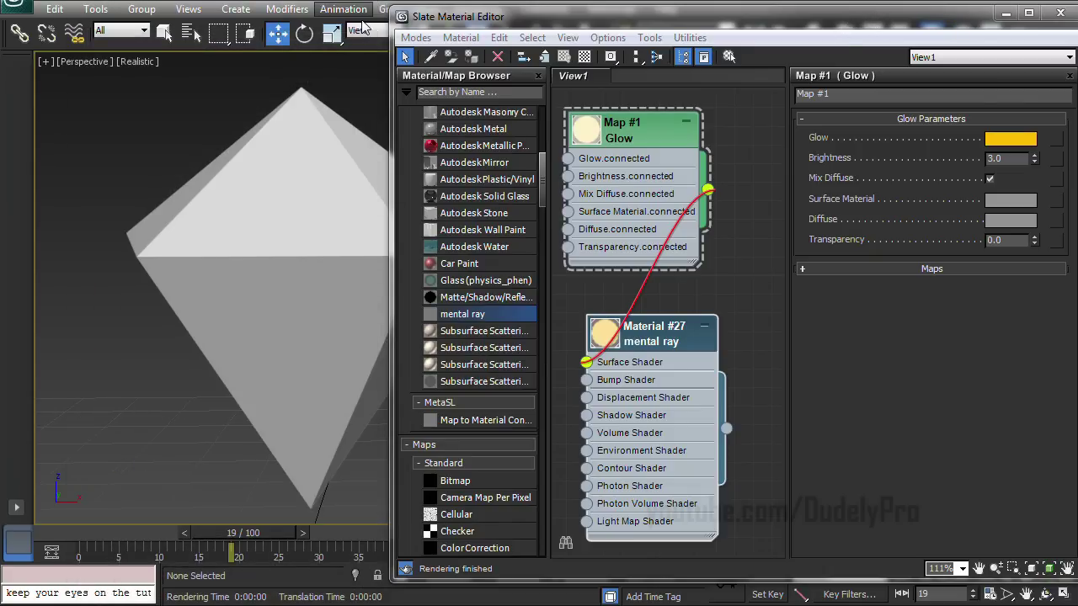
key(F10)
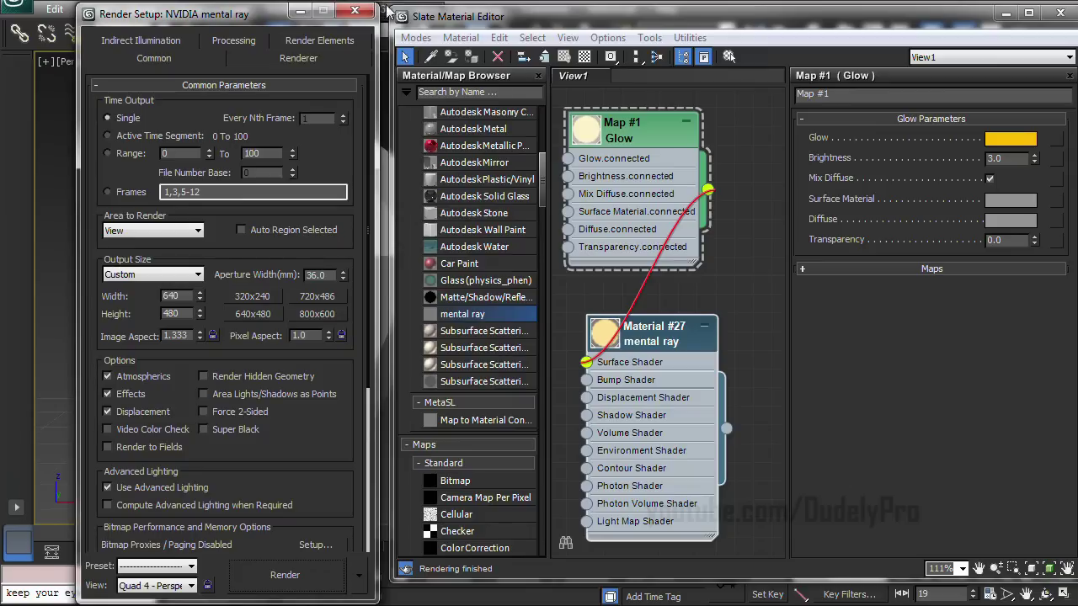
click(329, 58)
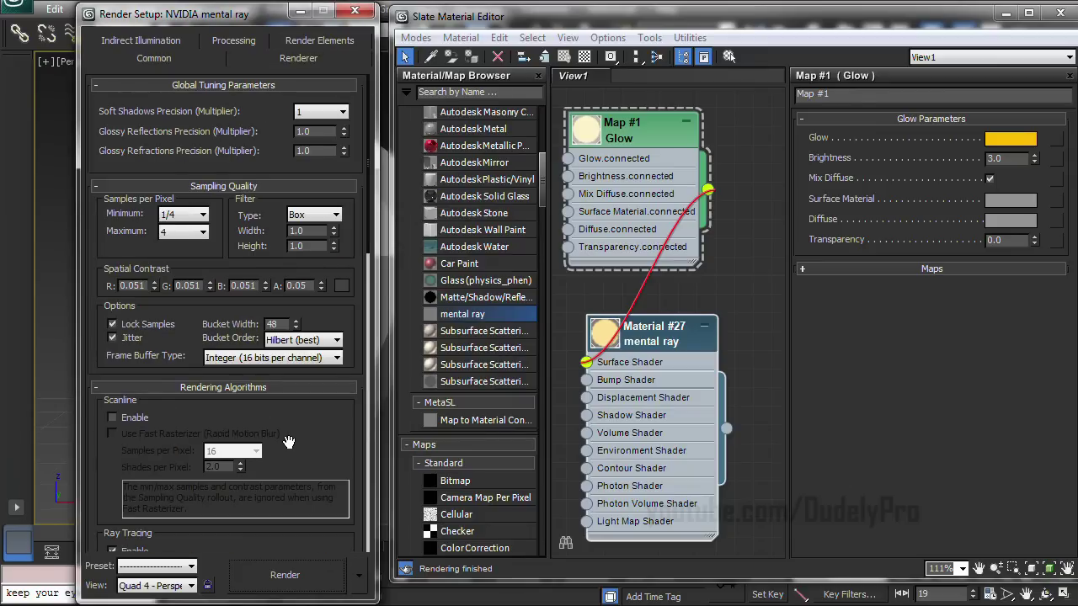
mouse_move(305, 440)
mouse_down()
mouse_move(299, 325)
mouse_move(229, 180)
mouse_move(228, 126)
mouse_move(164, 76)
mouse_up()
mouse_move(255, 441)
mouse_down()
mouse_move(202, 223)
mouse_move(162, 120)
mouse_move(166, 97)
mouse_up()
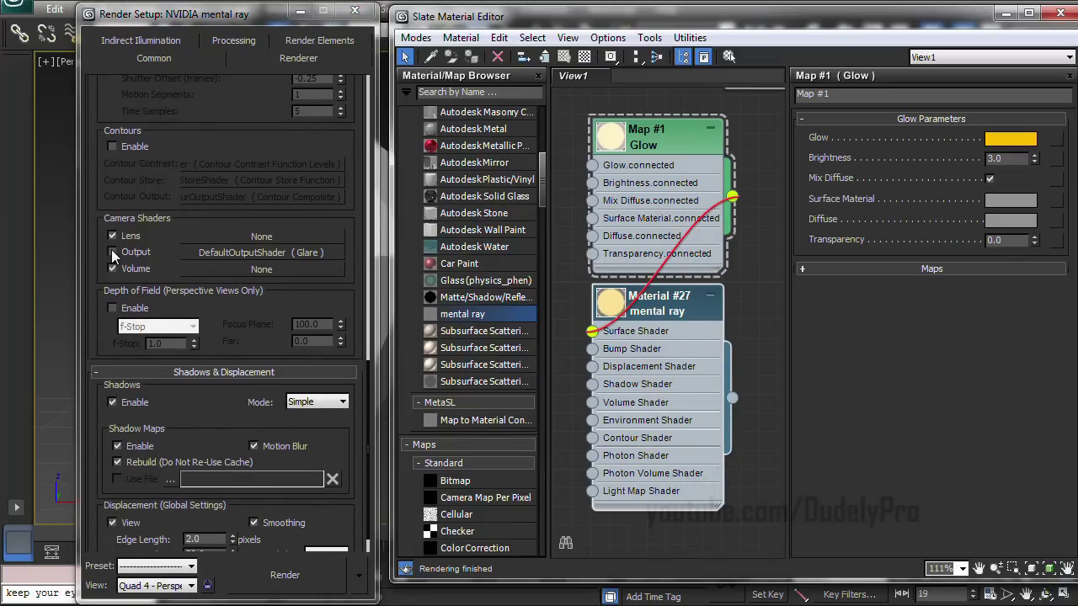
Assign a Glare shader as mental ray's enabled camera Output shader and drag it into the node view.
click(273, 256)
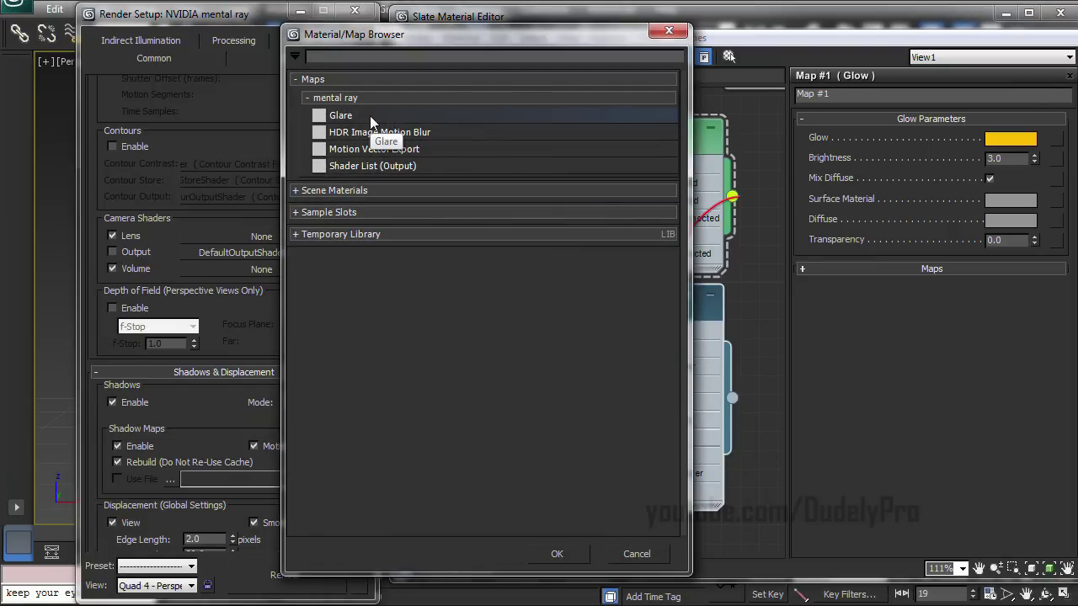
click(370, 115)
click(568, 563)
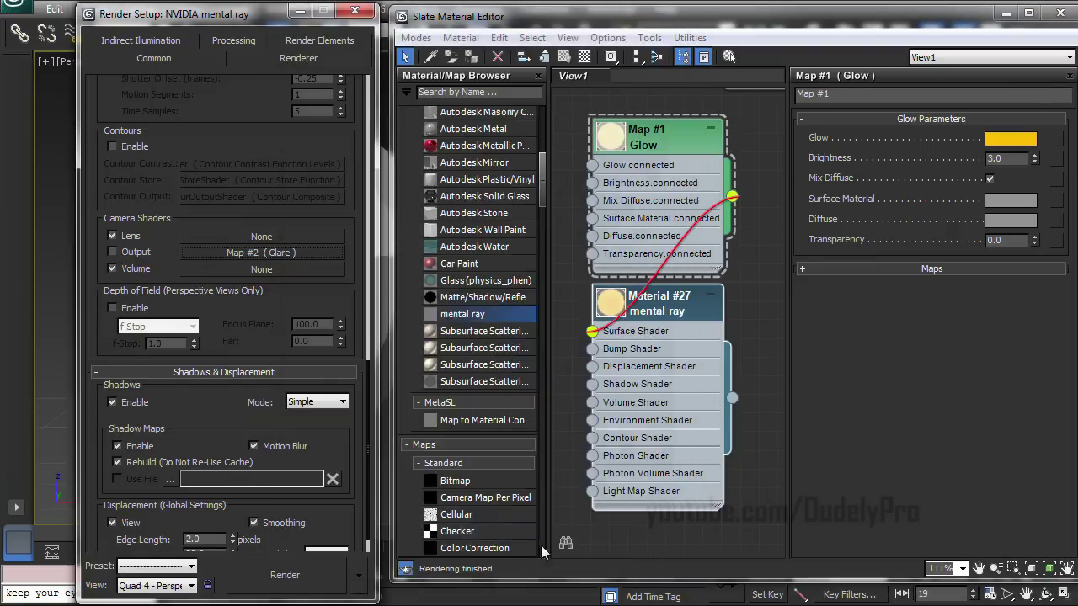
click(111, 248)
drag(211, 254, 556, 267)
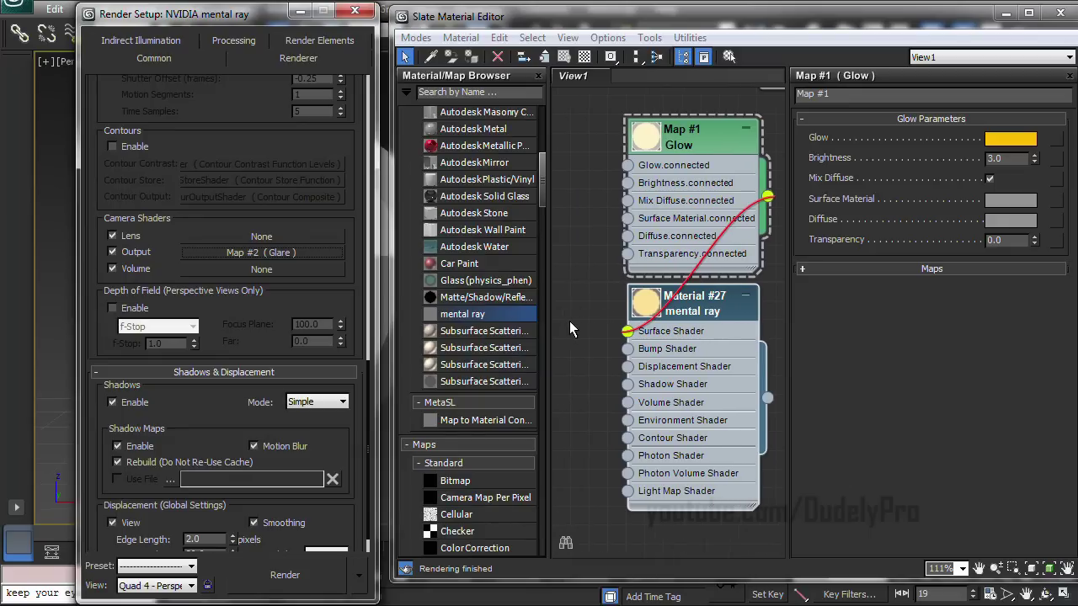
drag(569, 299, 579, 297)
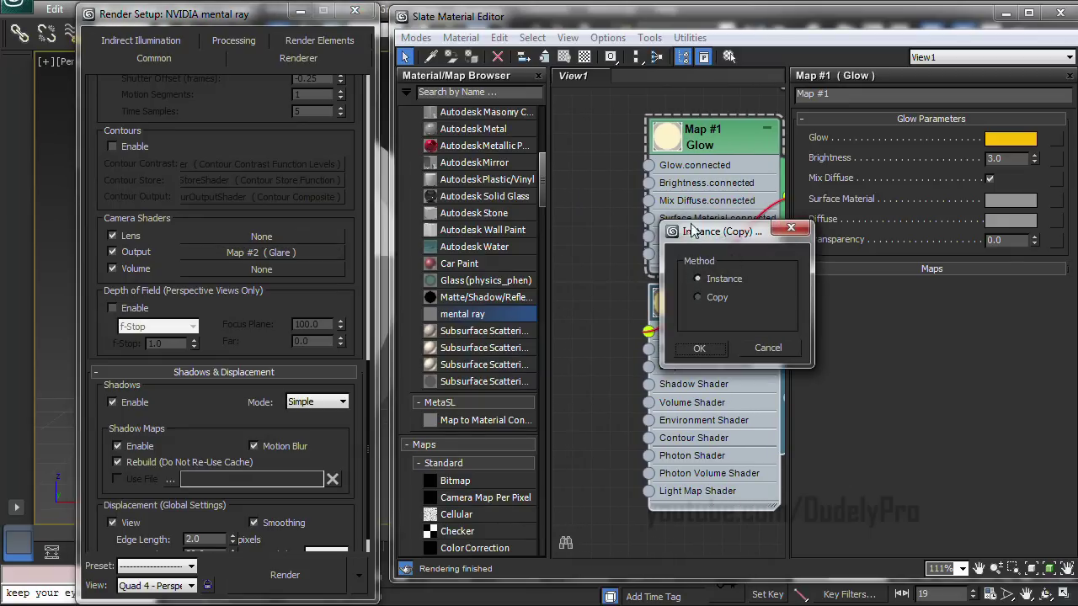
Add the Glare shader as an instance (Map #2) and place it below the material.
click(695, 349)
mouse_move(627, 308)
mouse_down()
mouse_move(613, 347)
mouse_move(633, 512)
mouse_move(694, 531)
mouse_up()
mouse_move(608, 421)
middle_down()
mouse_move(602, 400)
mouse_move(546, 379)
middle_up()
middle_drag(721, 89, 733, 135)
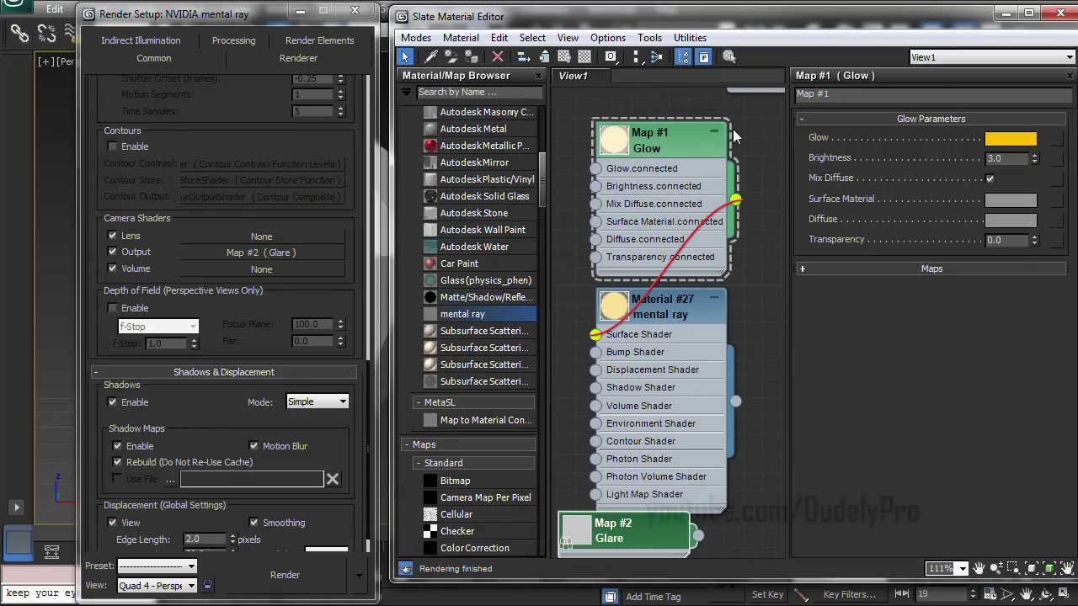
Collapse and stack the Glow, material and Glare nodes, open Glare's settings, and close Render Setup.
click(714, 132)
click(713, 300)
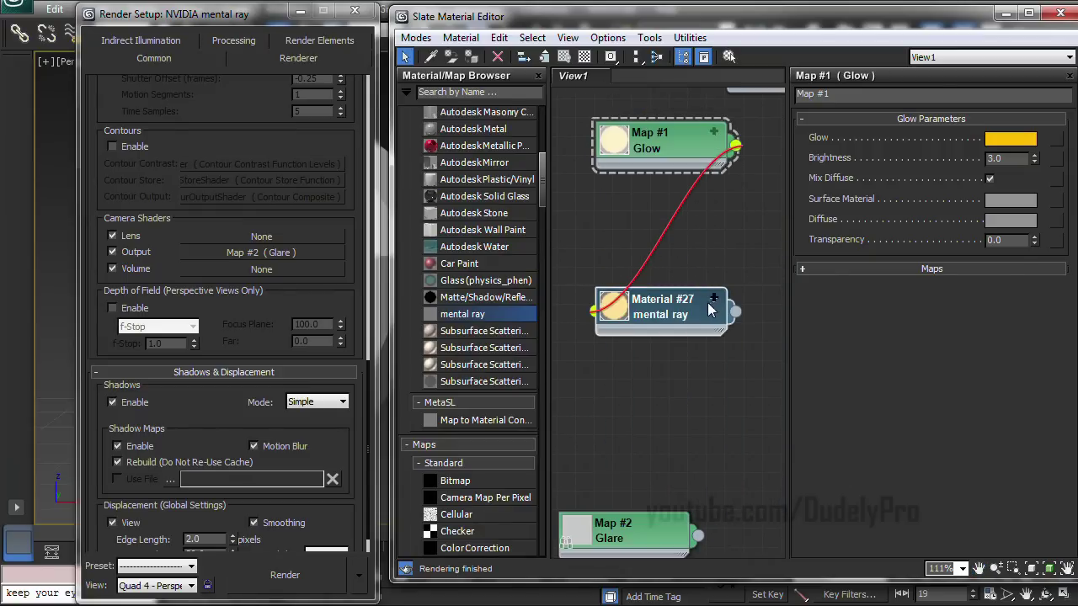
drag(697, 308, 697, 208)
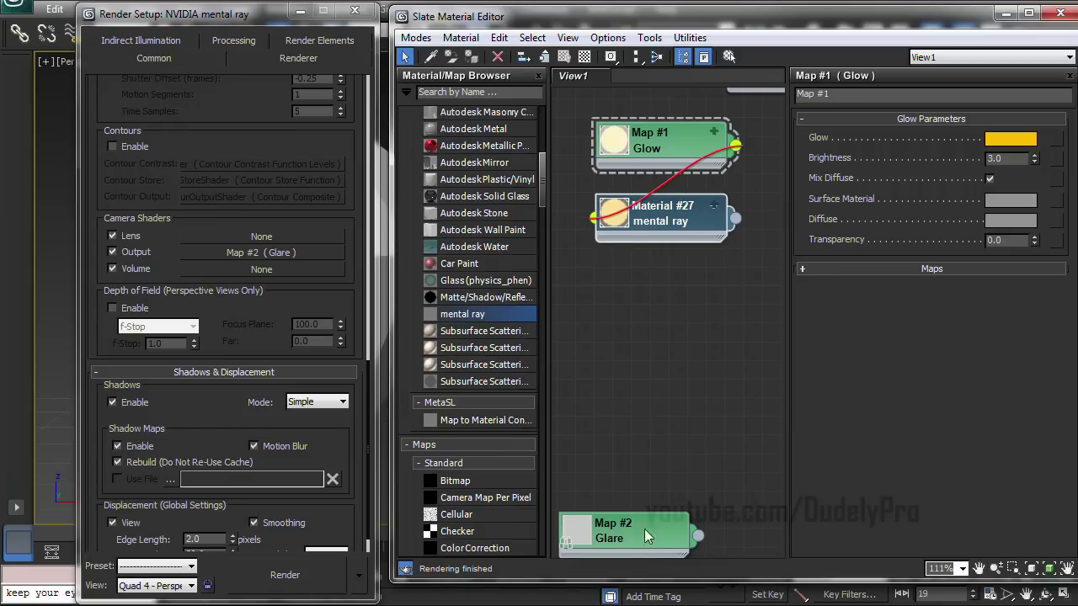
drag(649, 542, 684, 336)
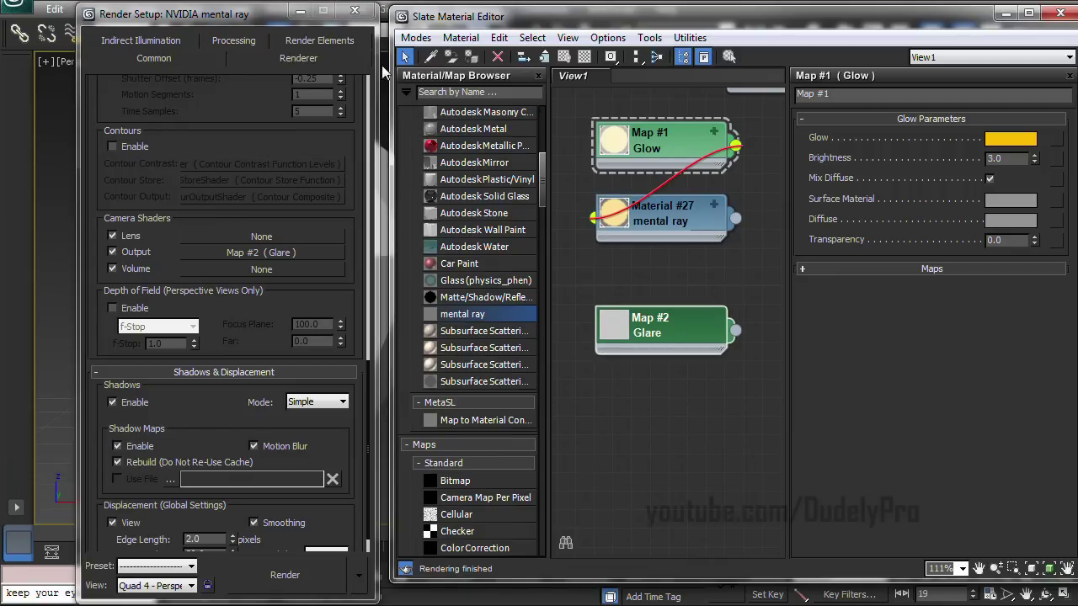
double_click(695, 330)
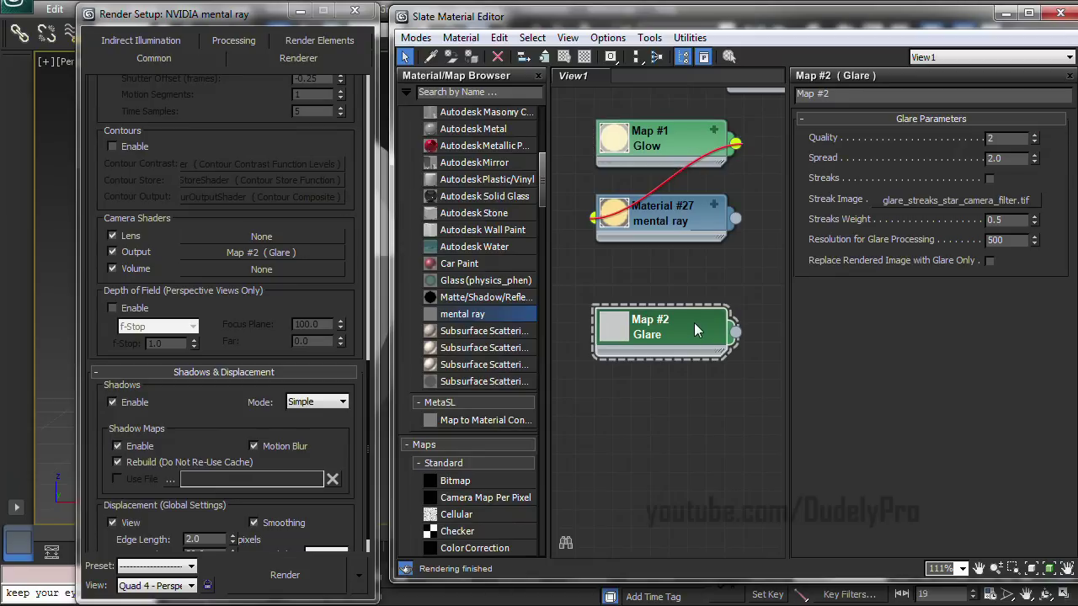
click(357, 13)
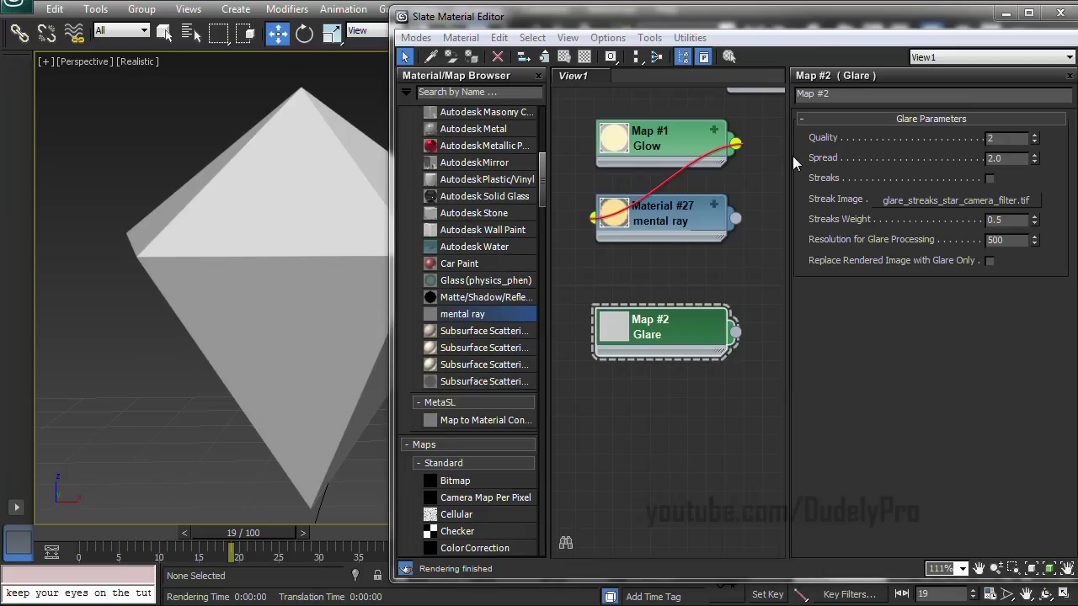
Test-render the glow, re-render with Glare spread lowered to 0.5, then select the Glow node.
key(shift+q)
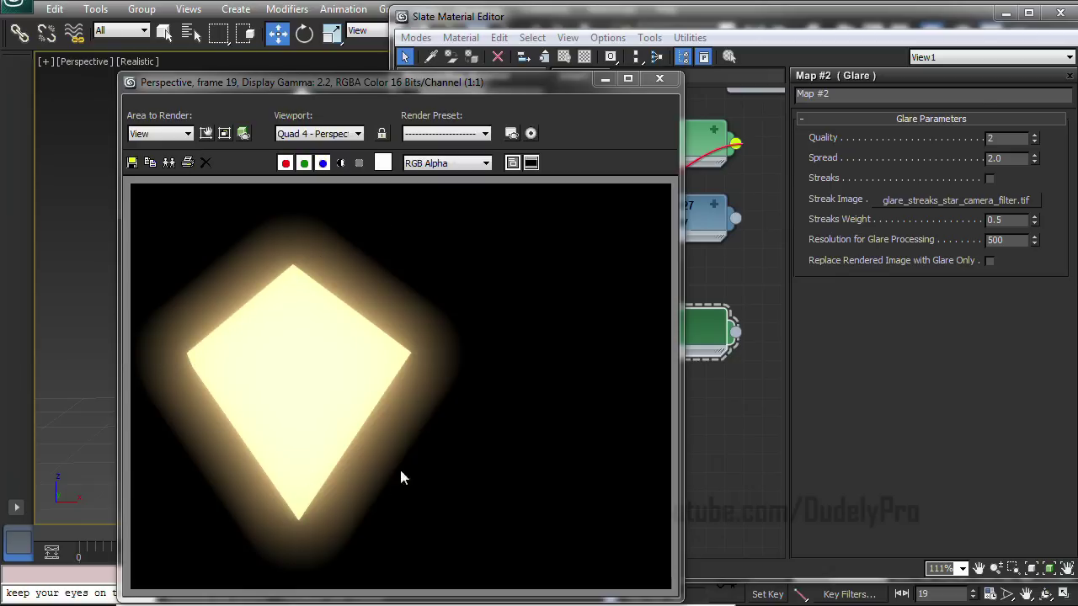
click(661, 79)
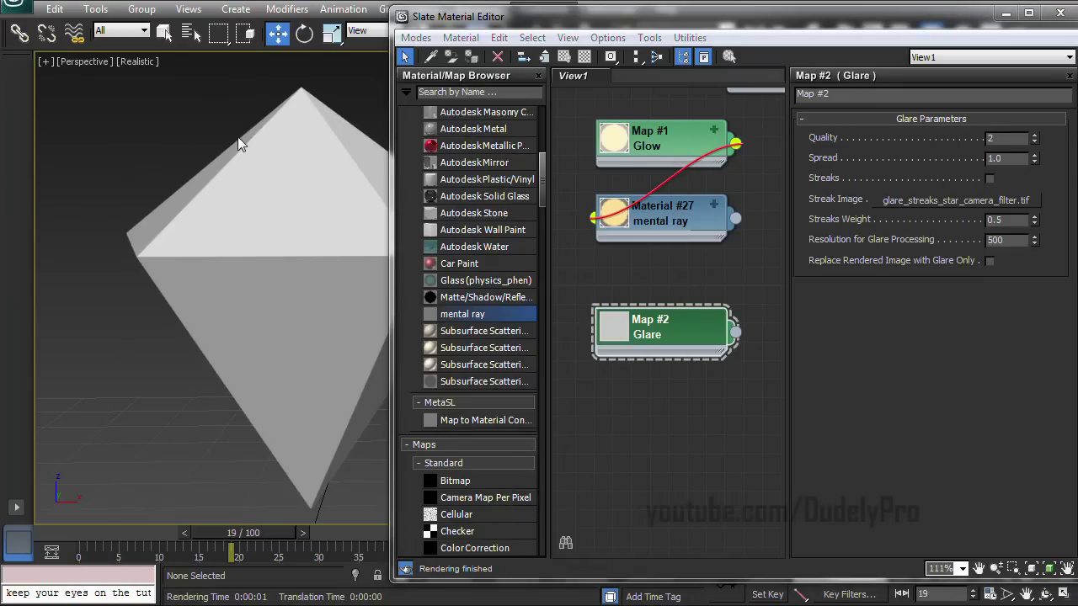
key(shift+q)
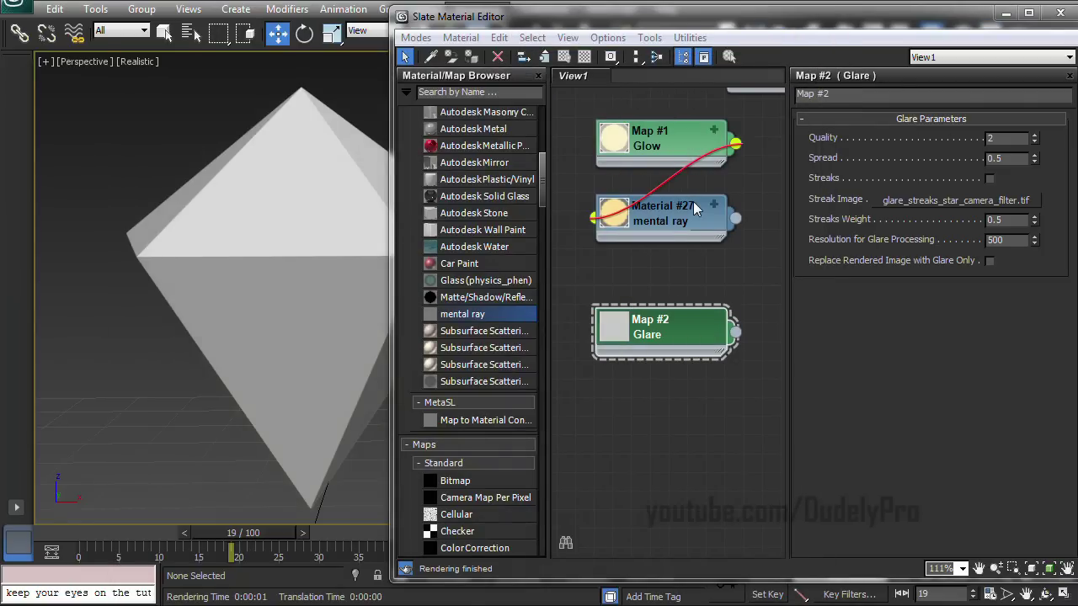
click(684, 157)
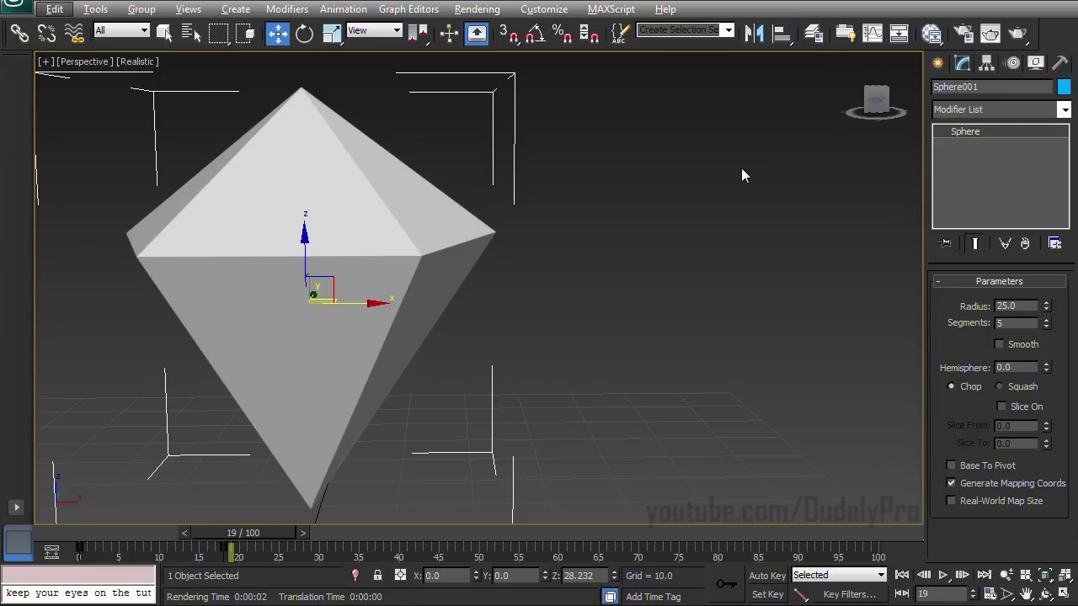
Apply a Lattice modifier to the sphere and test-render it.
key(F4)
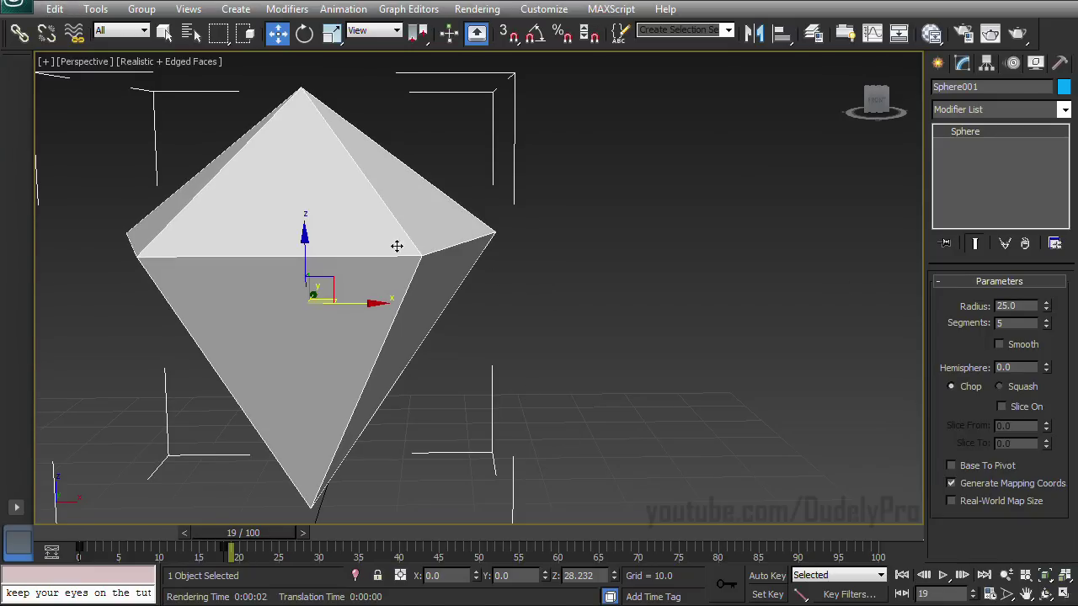
key(F3)
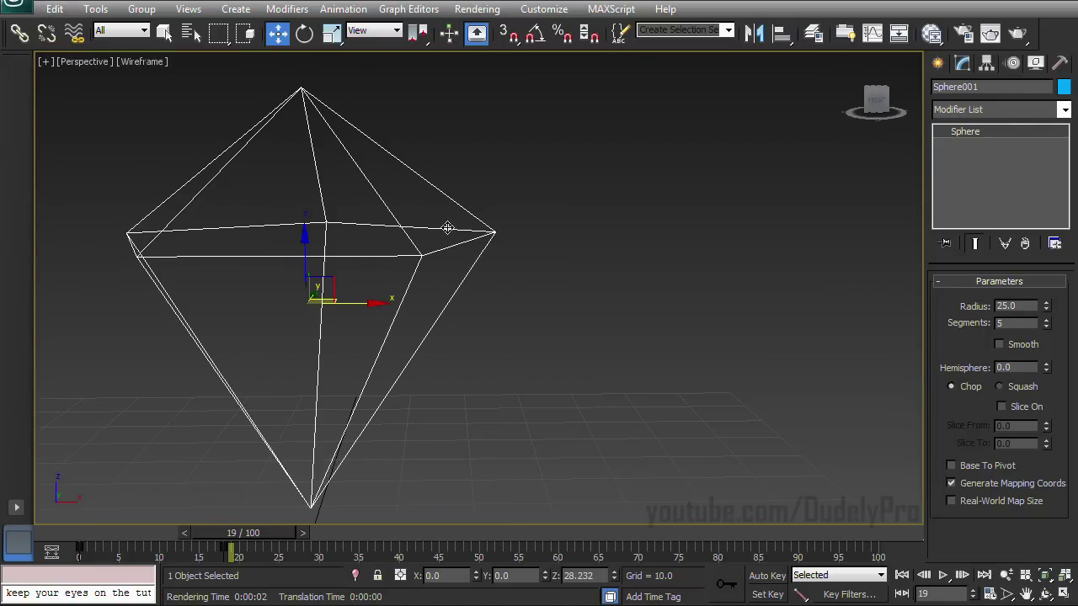
key(F3)
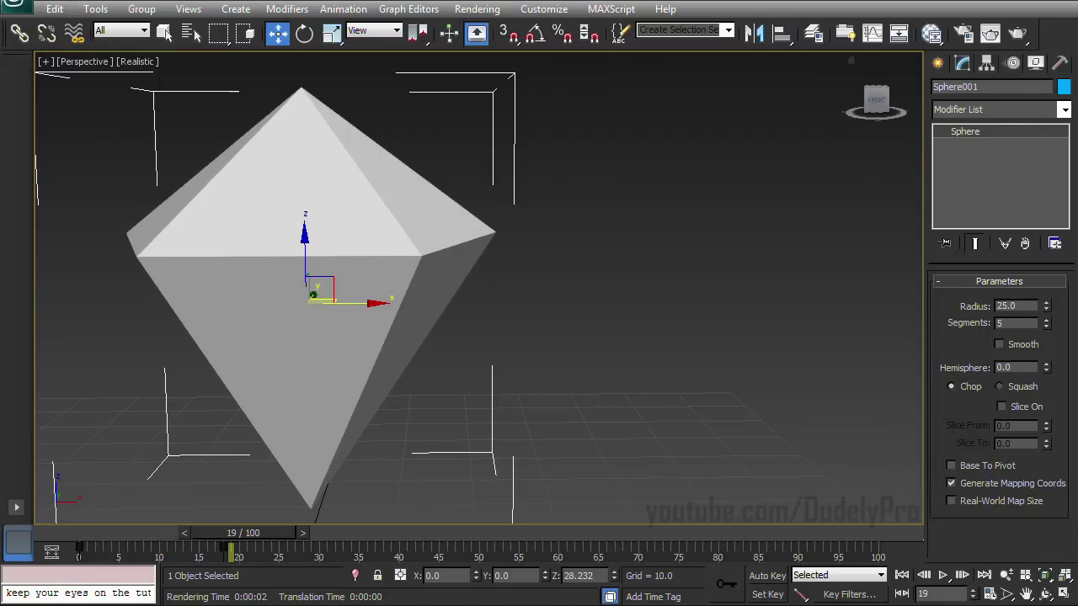
click(1064, 111)
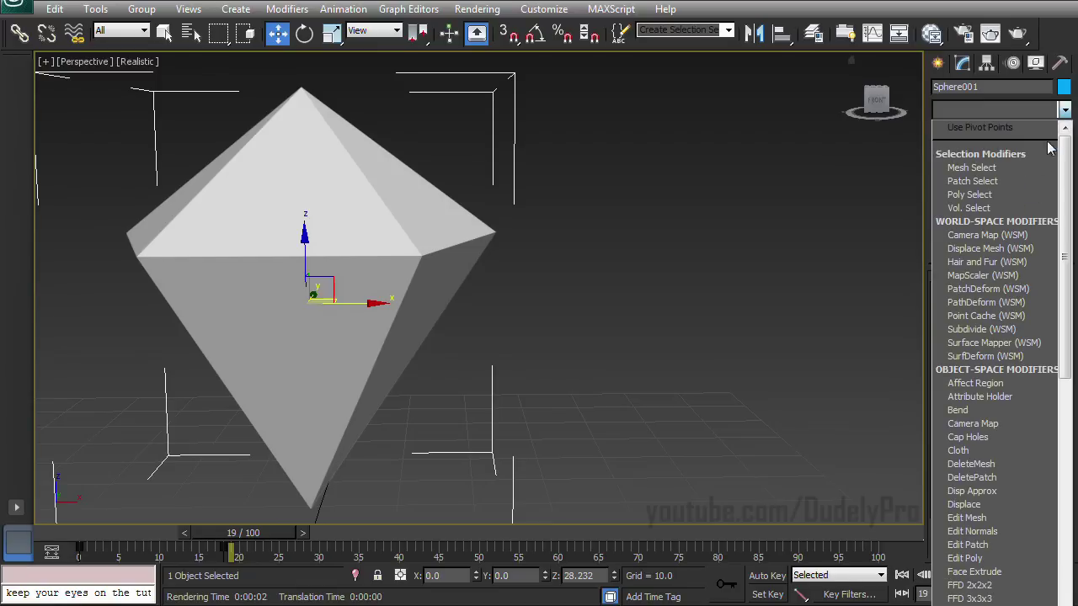
key(l)
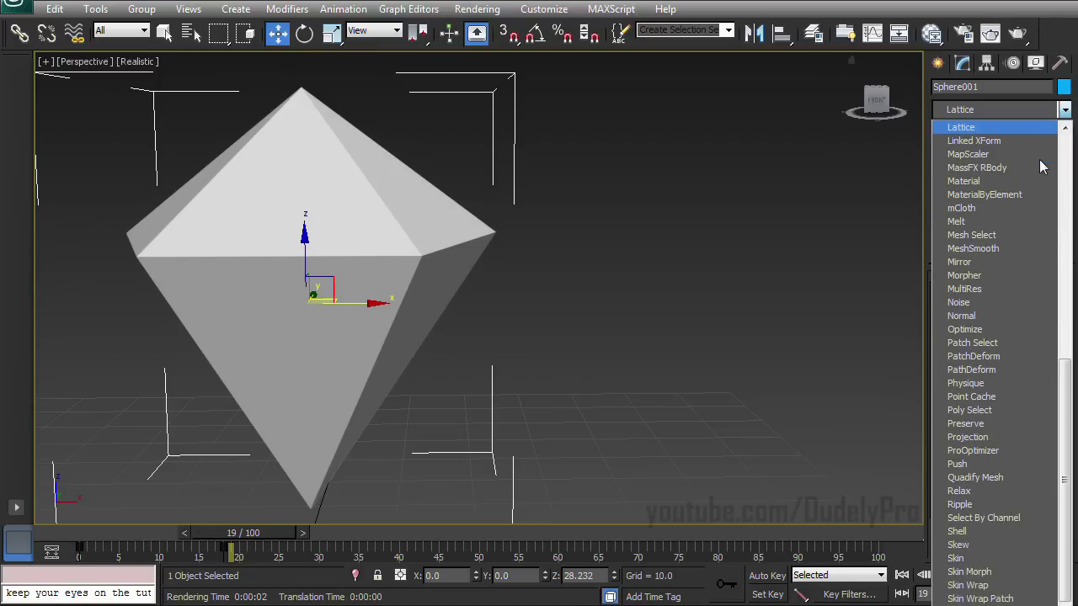
click(974, 131)
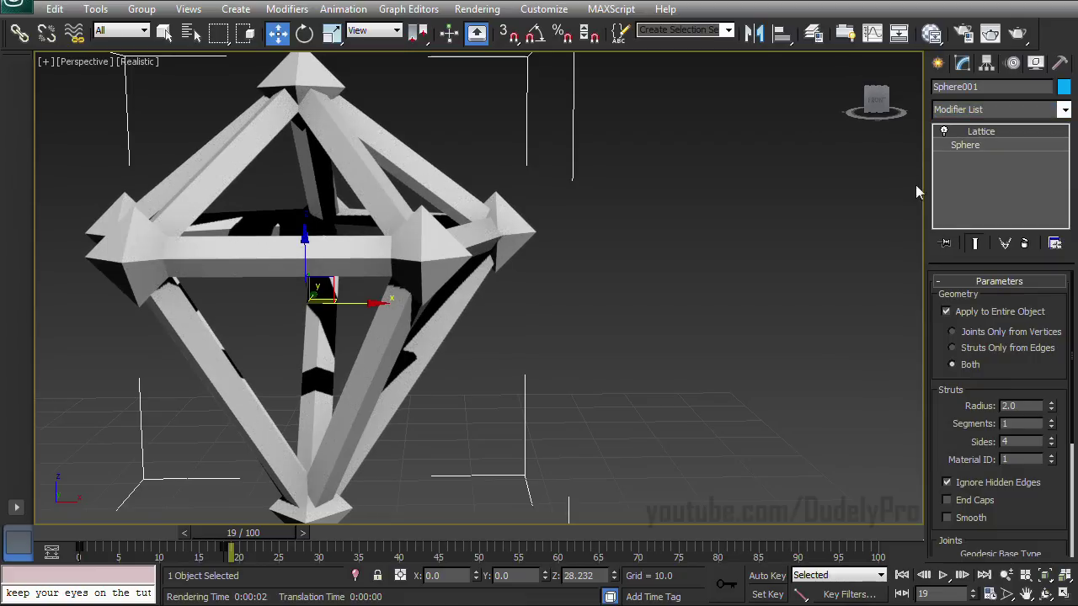
click(1018, 34)
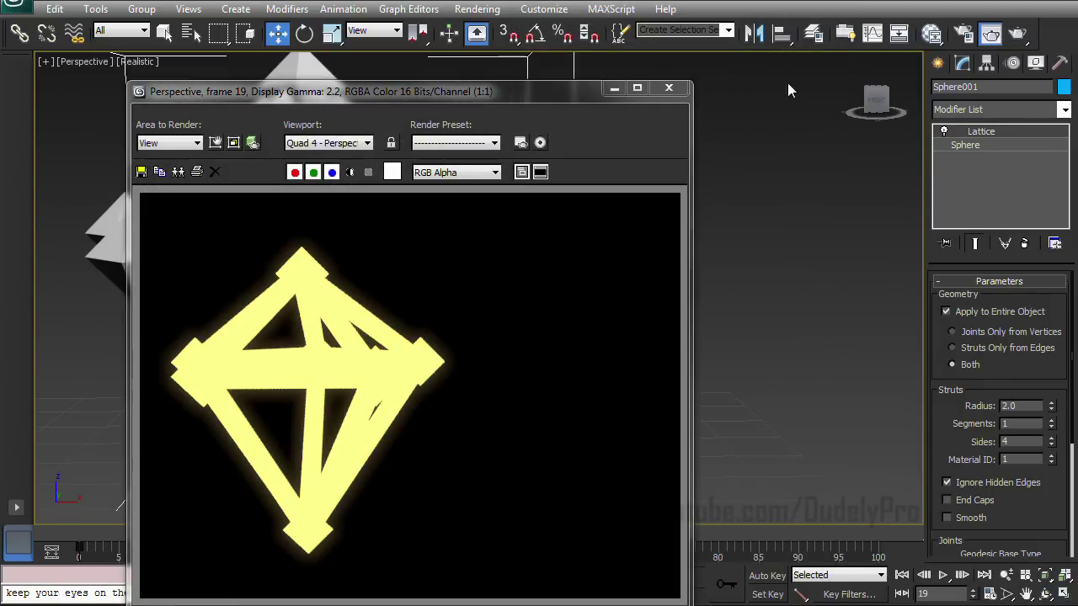
click(669, 88)
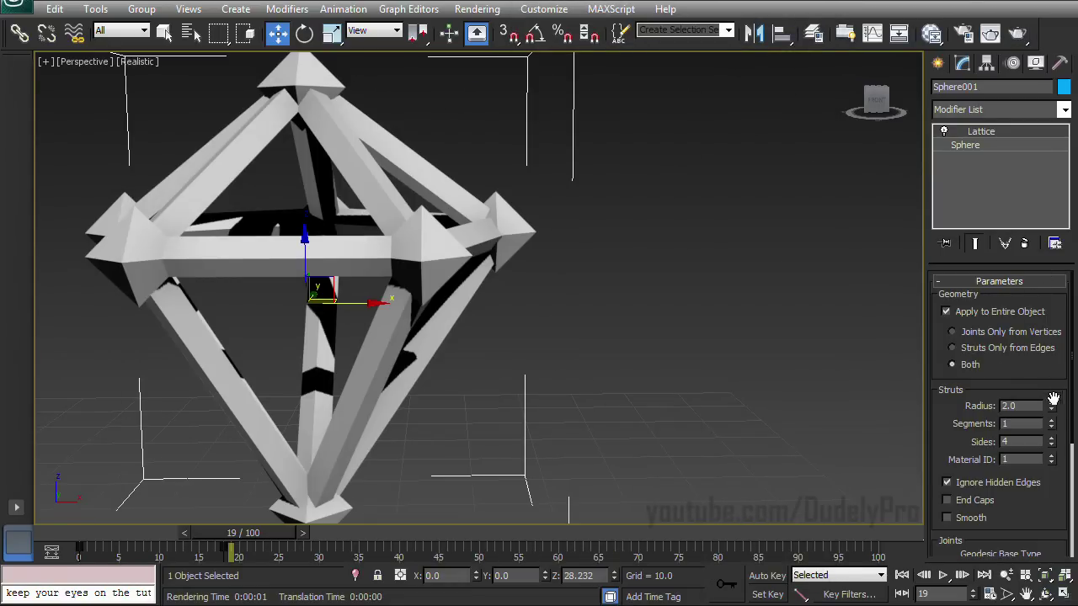
Set strut radius to 0.5, shrink the joints, choose Struts Only from Edges, and render.
drag(1052, 407, 1058, 401)
scroll(1028, 377, down, 3)
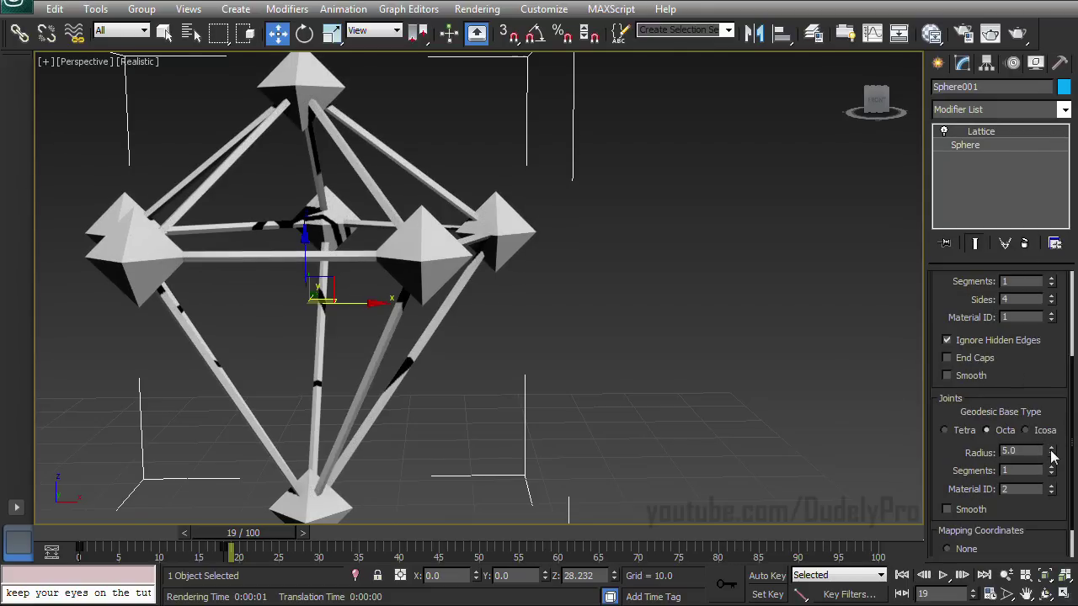
drag(1053, 446, 1053, 457)
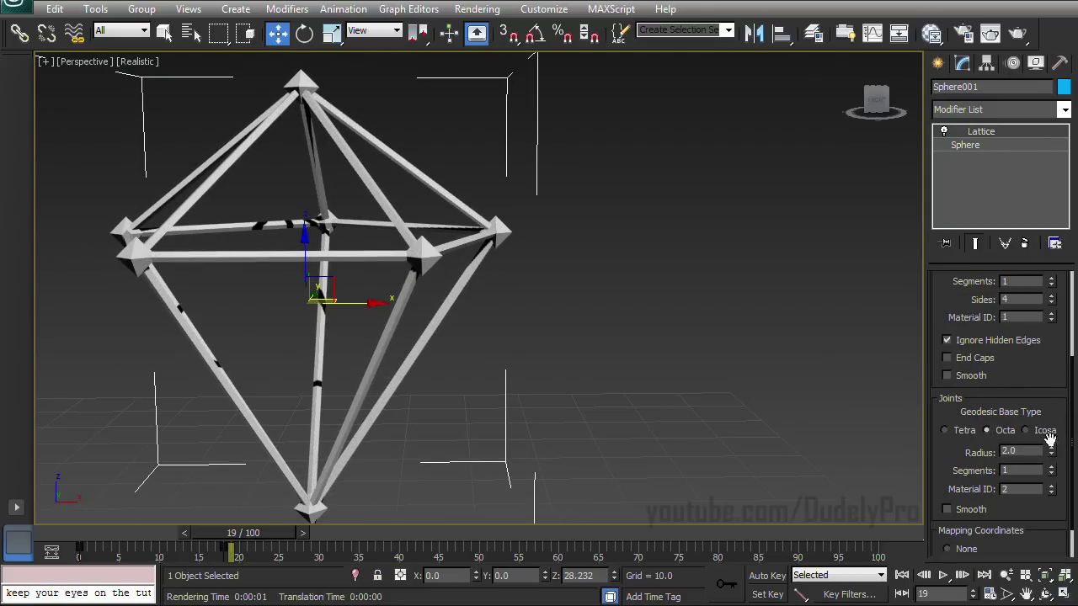
drag(1047, 409, 1040, 550)
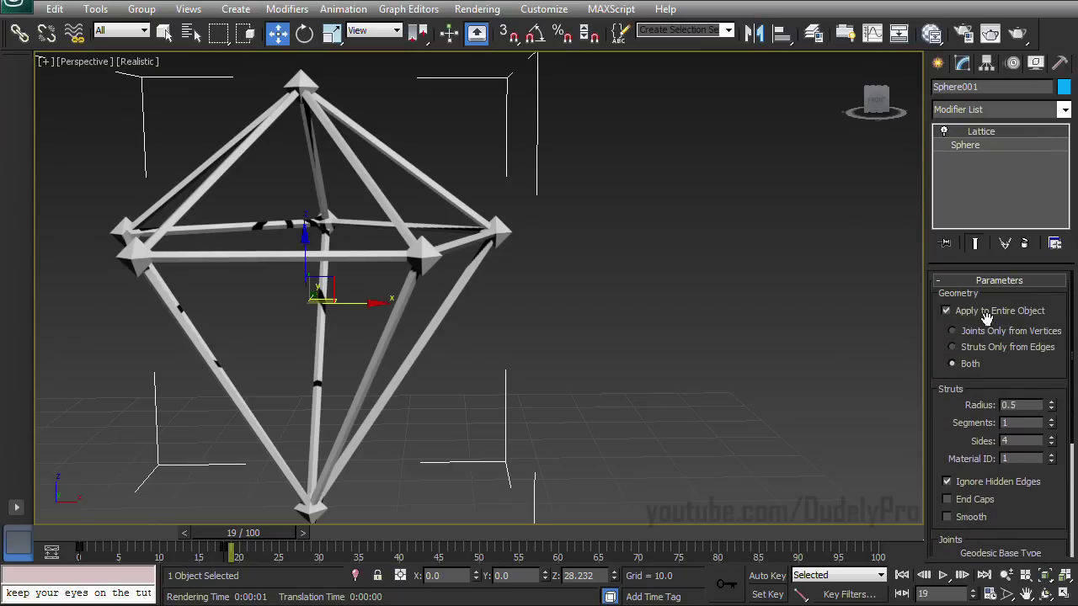
click(970, 337)
click(960, 347)
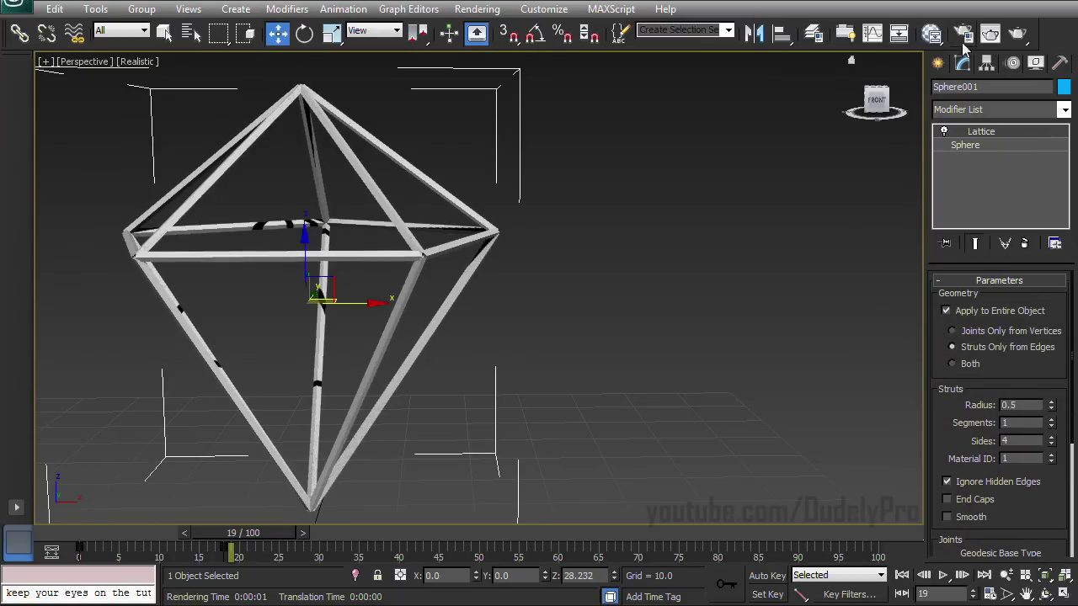
click(1017, 32)
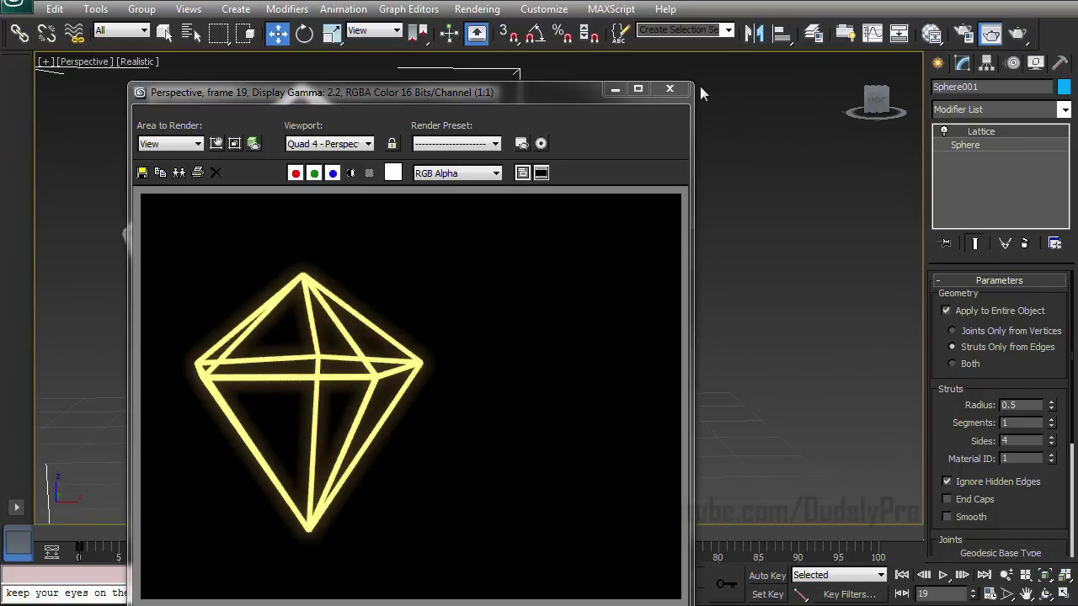
Reopen the material editor with M and open the Glow map's settings.
key(m)
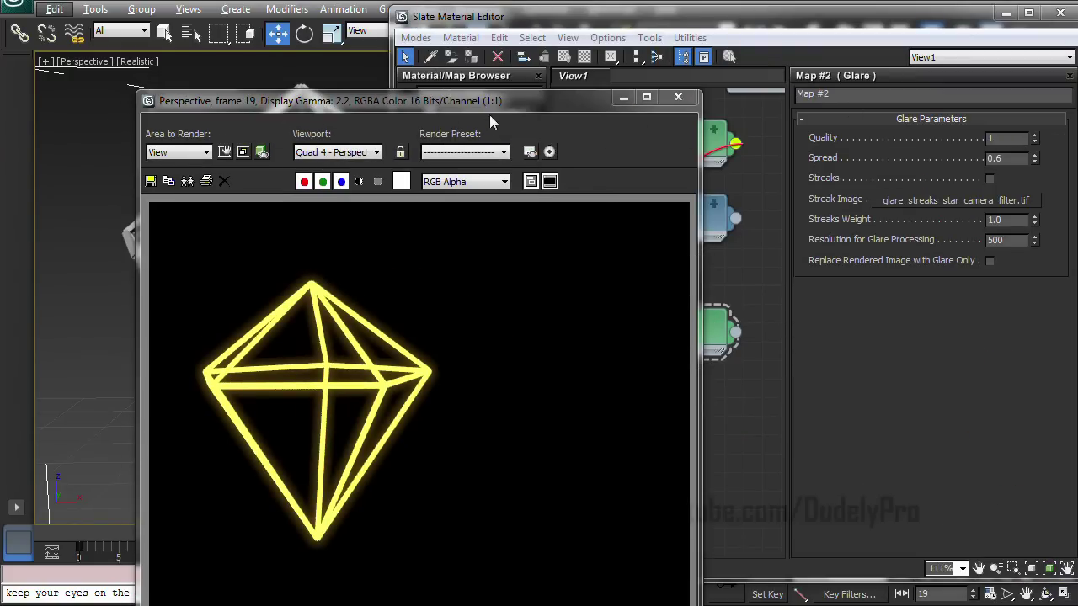
click(624, 98)
double_click(697, 148)
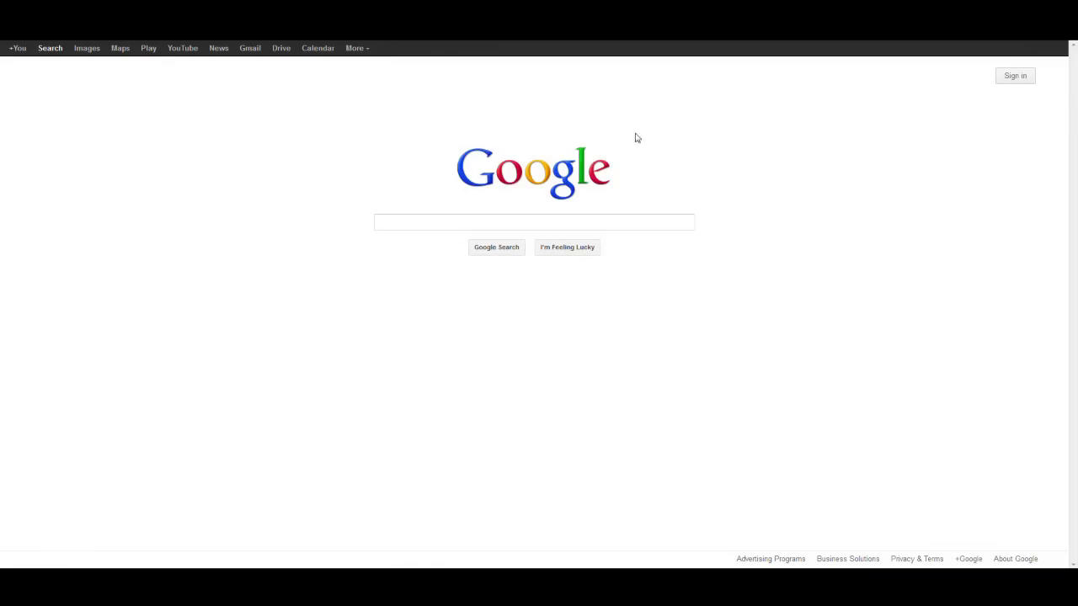
Search Google for '3ds max lightsaber glow effect', open the Light Saber Tutorial Part 2 video and its uploader.
click(380, 222)
text(3d)
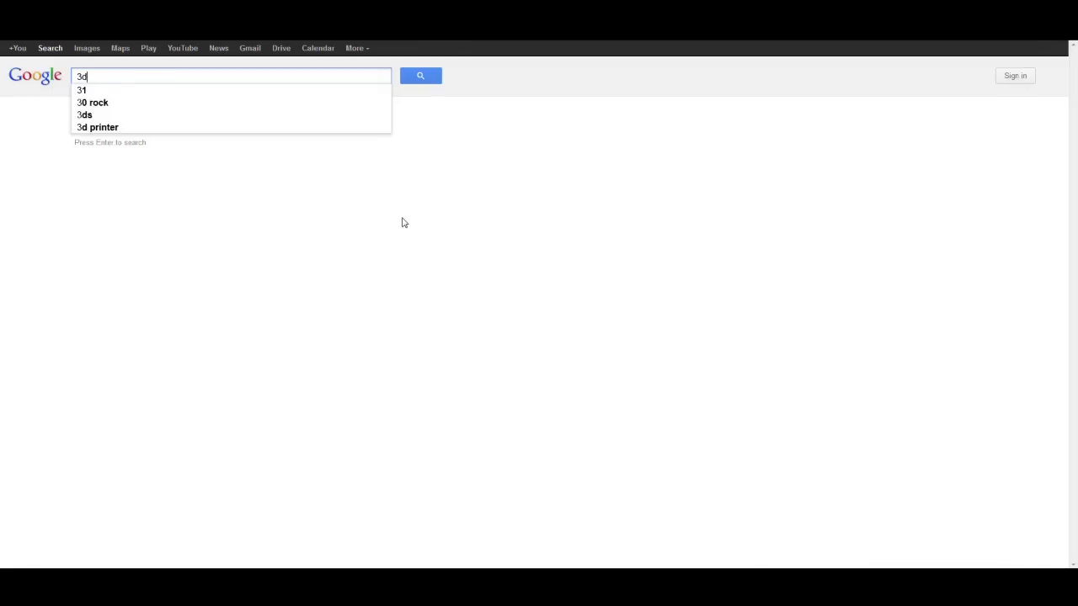
text(s max lightsaber glow effect)
key(Return)
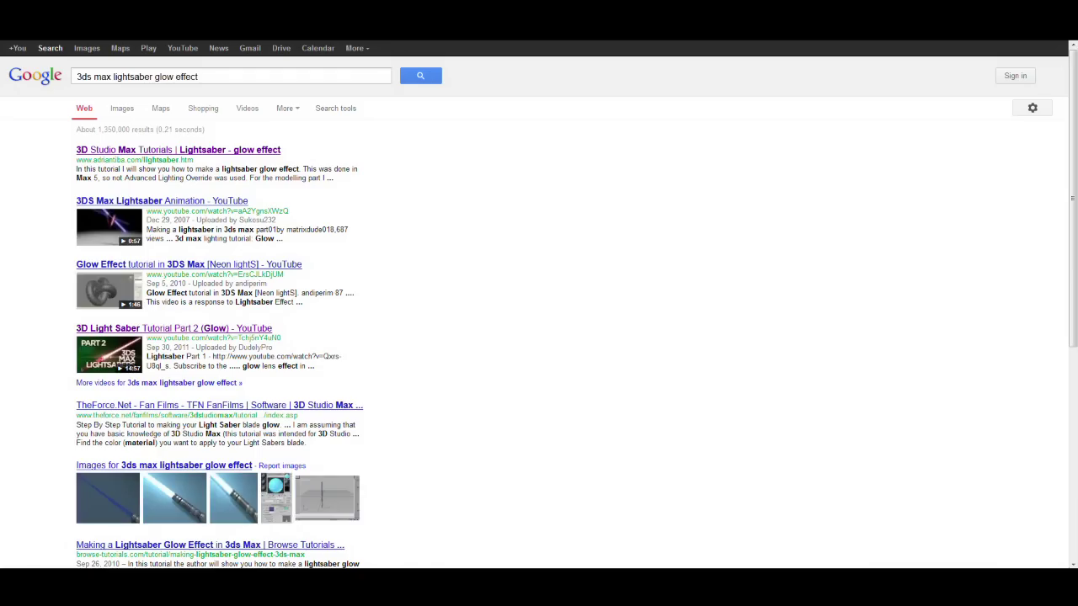
click(152, 329)
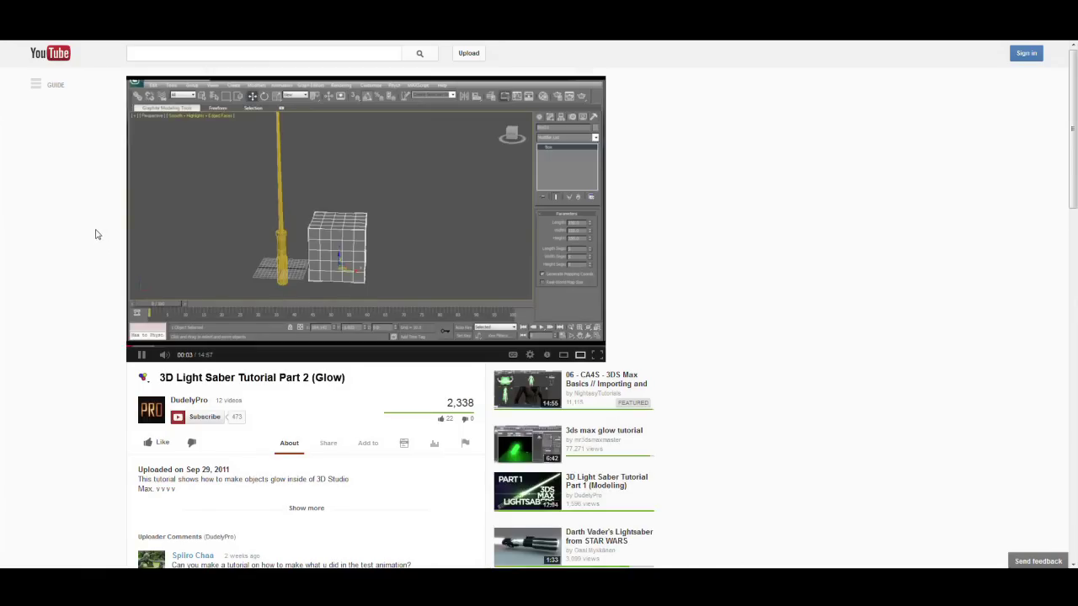
click(177, 406)
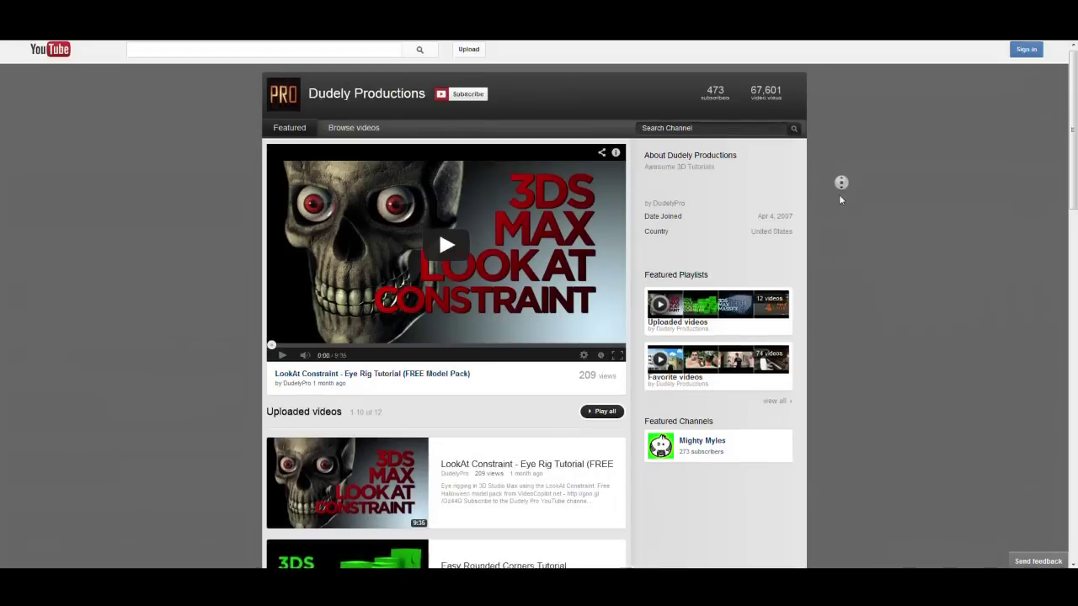
Scroll the Dudely Productions uploads, load the two remaining videos, and scroll back up.
scroll(838, 198, down, 3)
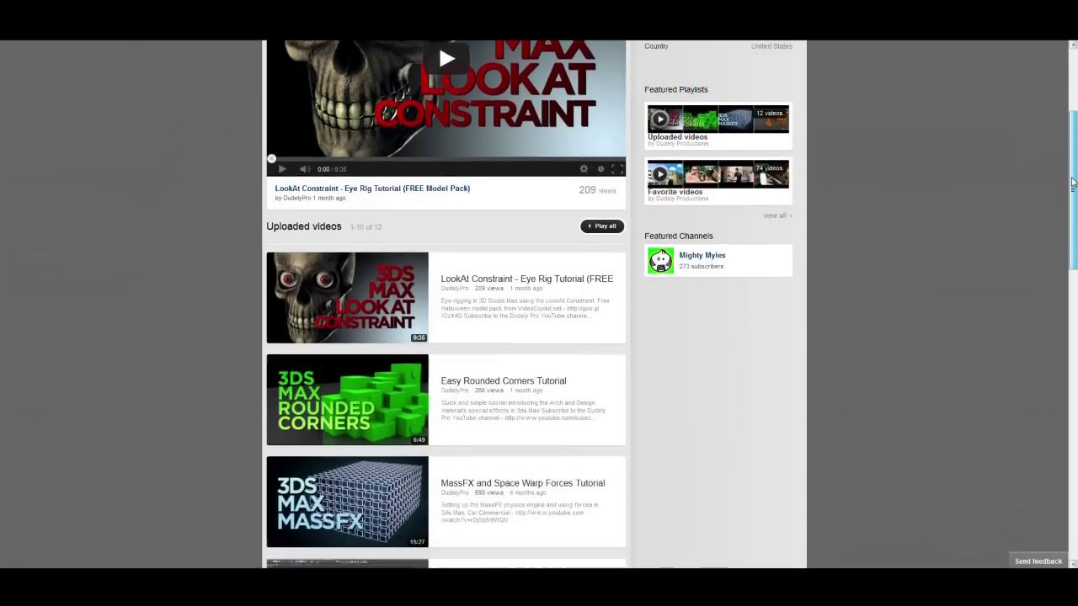
drag(1072, 184, 1051, 460)
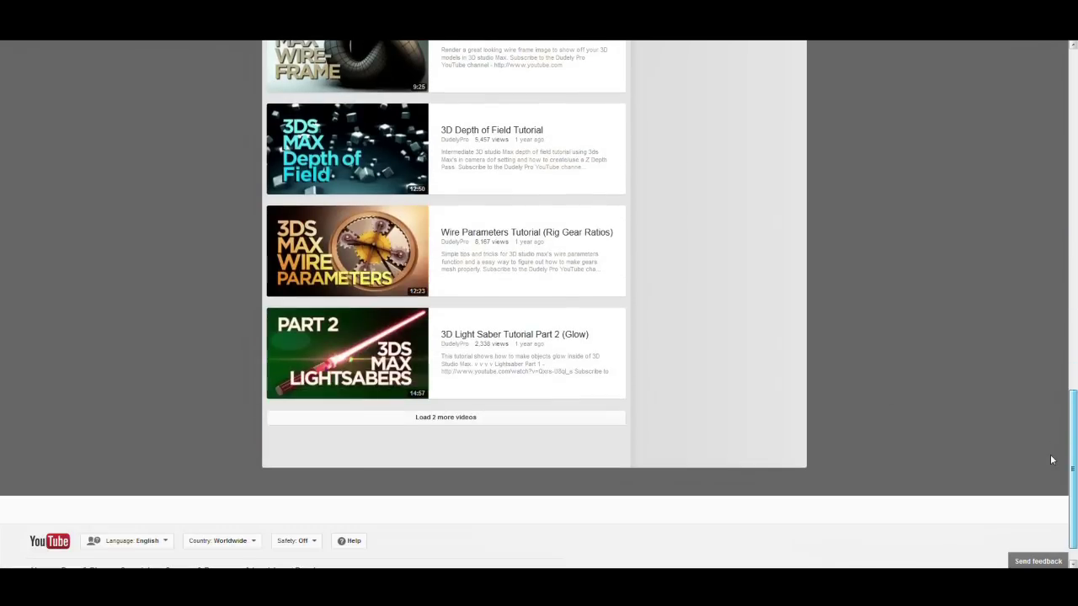
click(515, 419)
scroll(906, 339, down, 3)
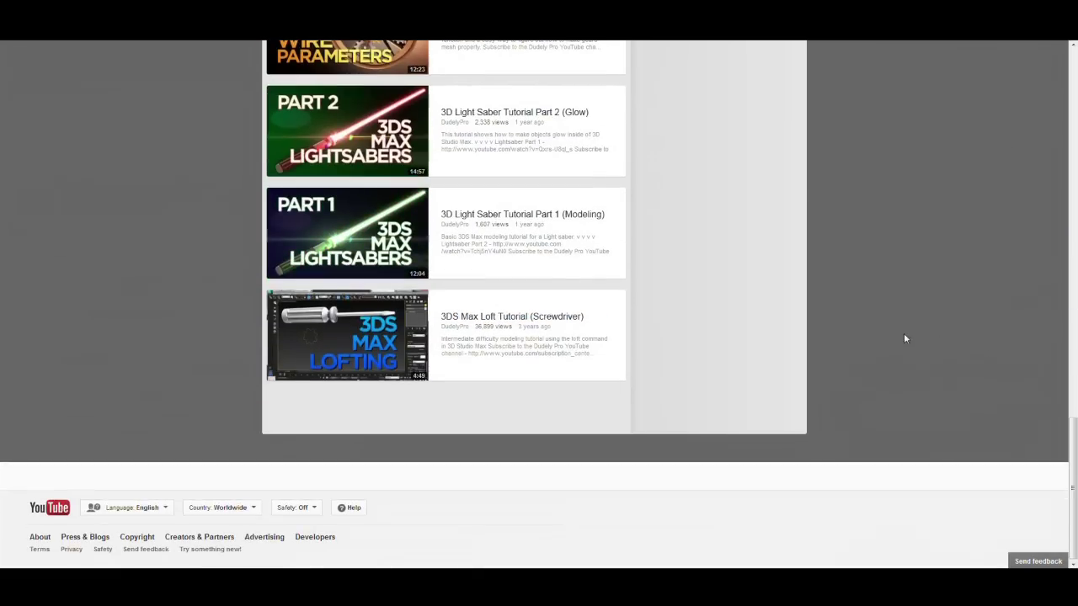
middle_drag(890, 433, 884, 230)
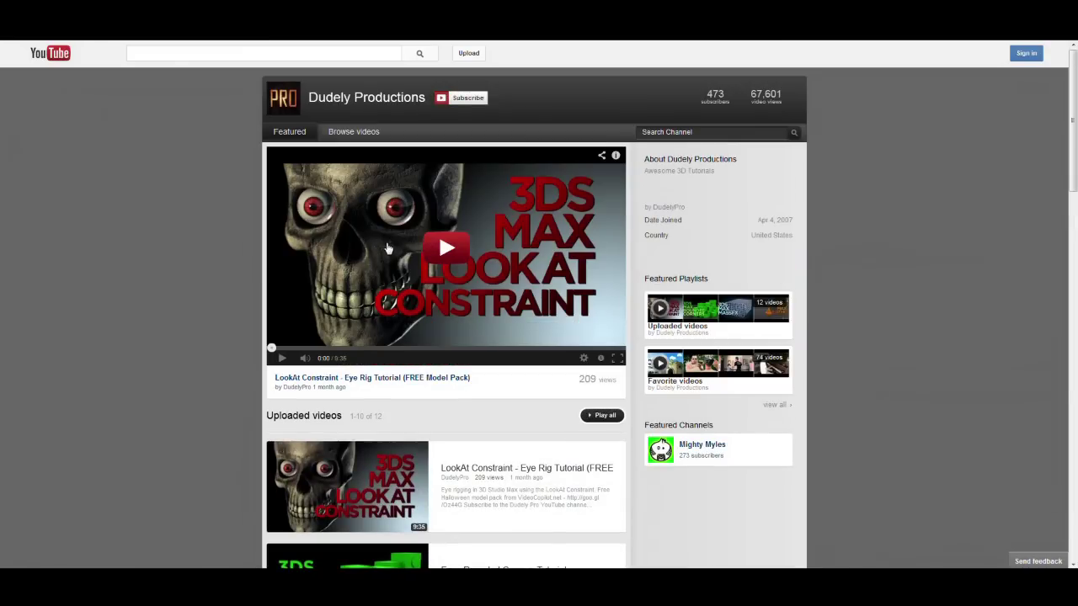